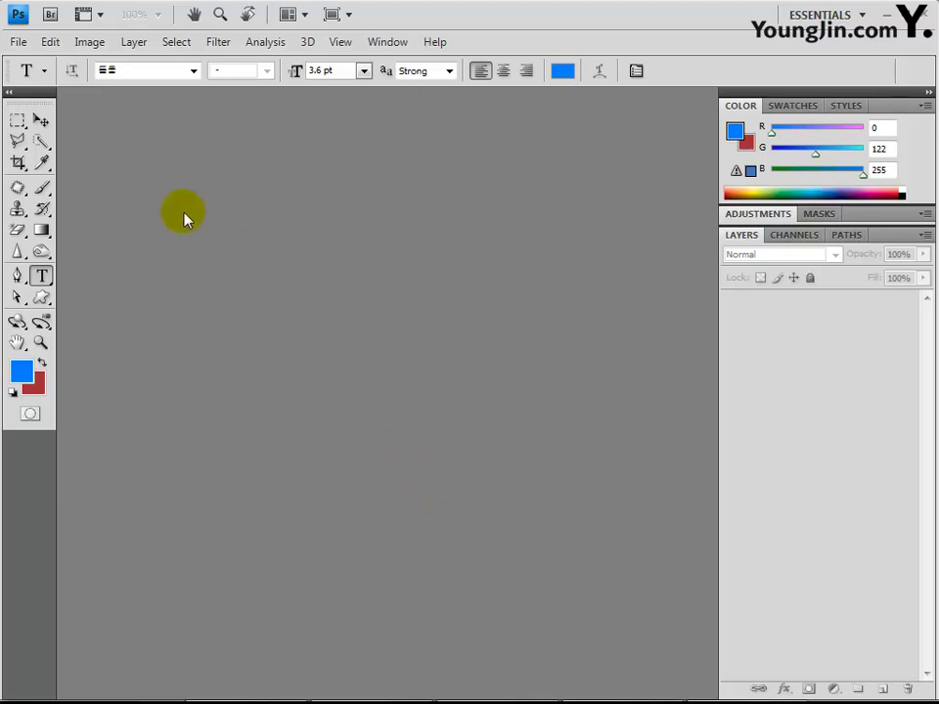
Step: Create a new 600 x 400 pixel document at 72 pixels/inch in RGB Color with a white background
left_click(22, 43)
left_click(27, 63)
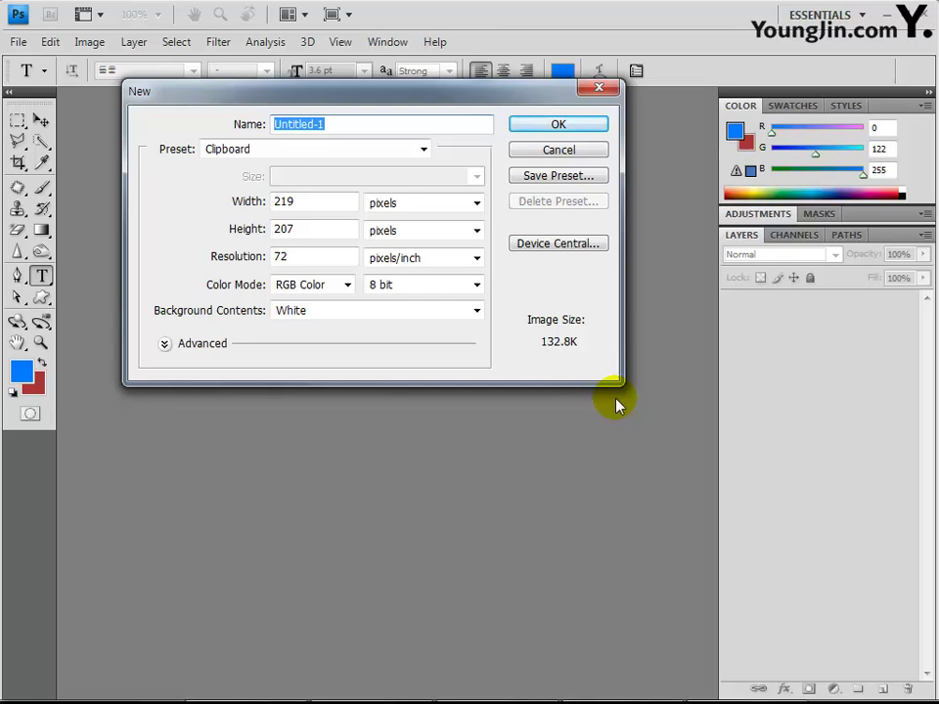
double_click(313, 203)
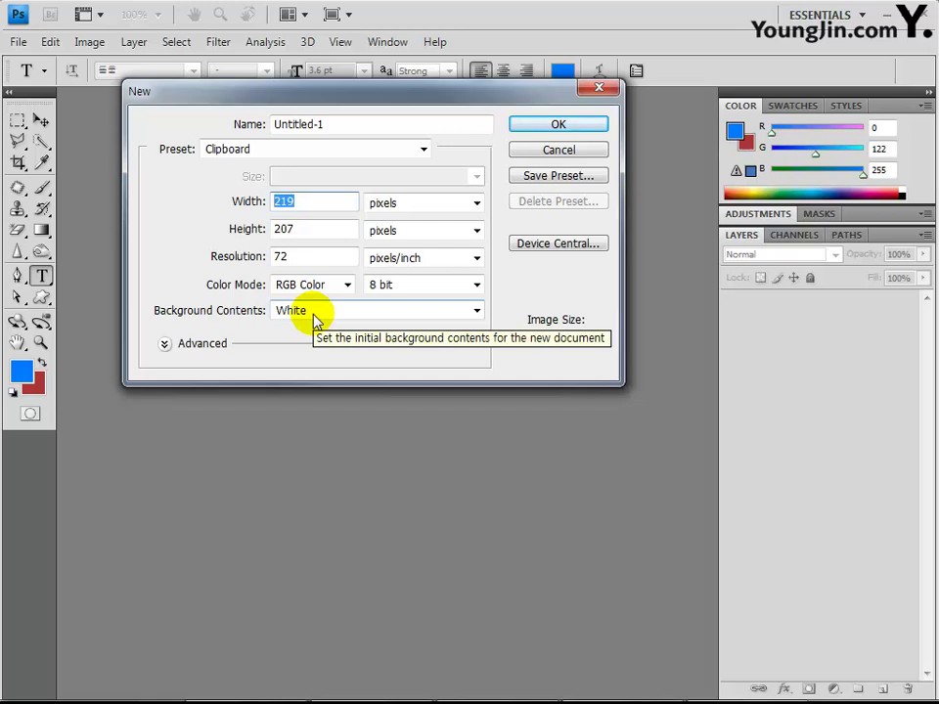
type("600")
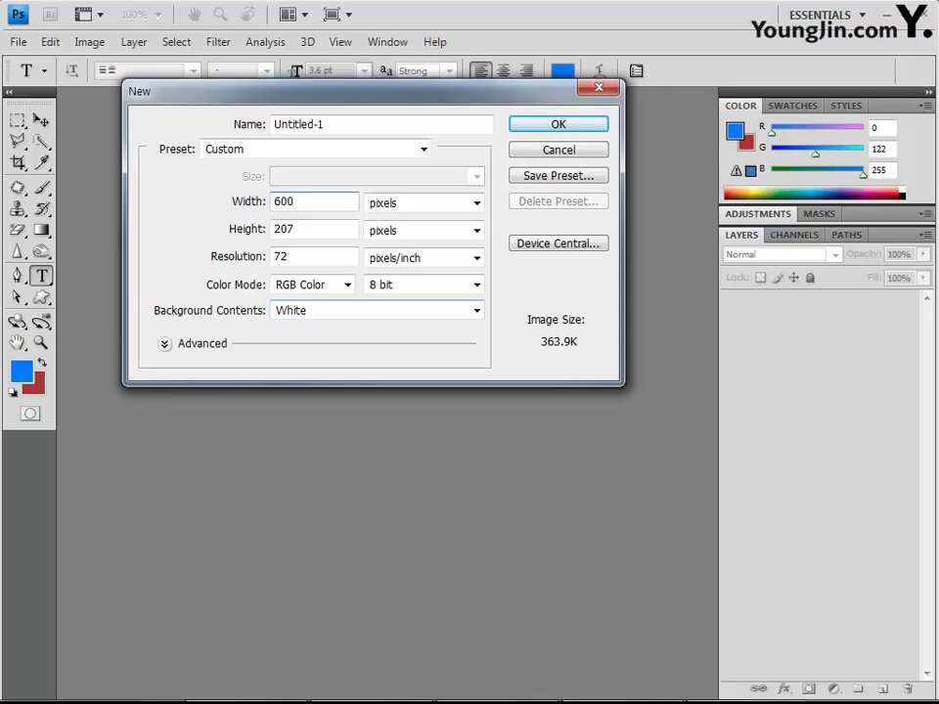
key("Tab")
type("400")
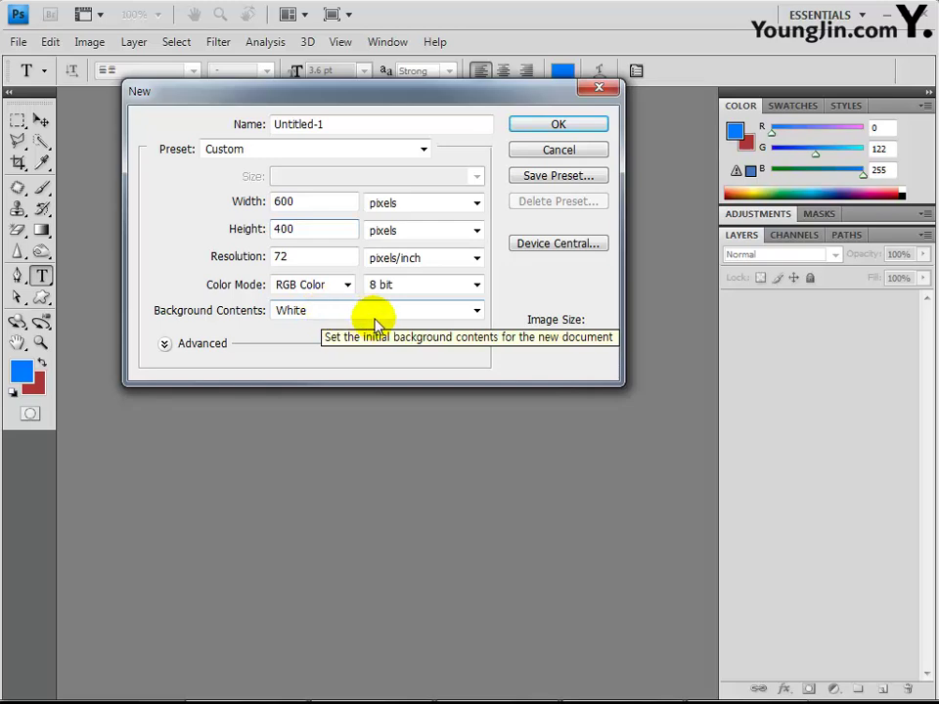
left_click(528, 128)
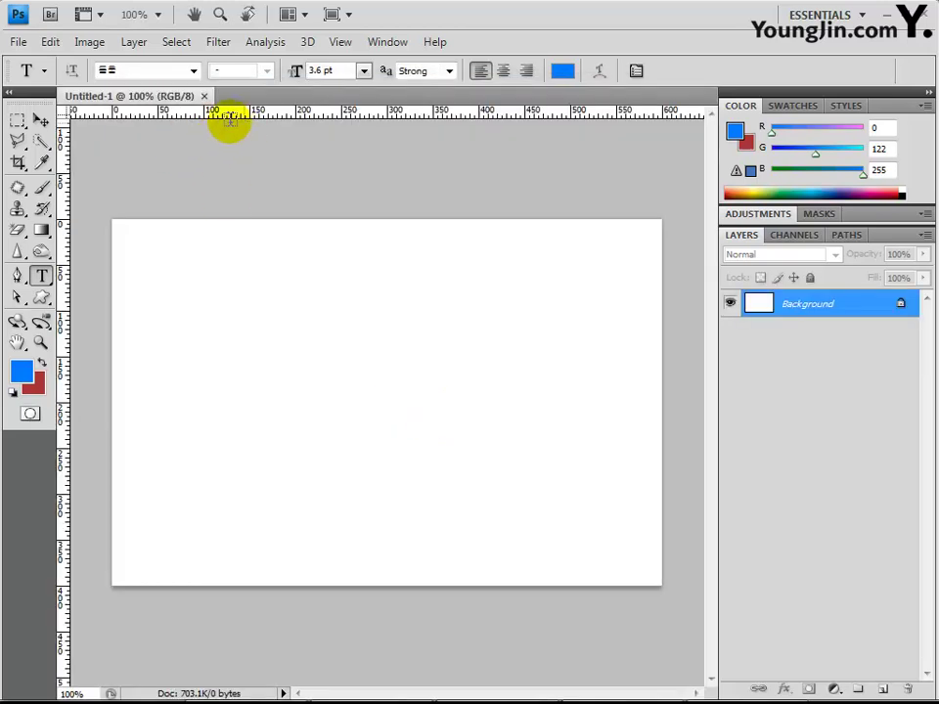
Step: Open 구슬.jpg, 방.JPG and 여성.JPG together from the Chapter03 folder
left_click(18, 42)
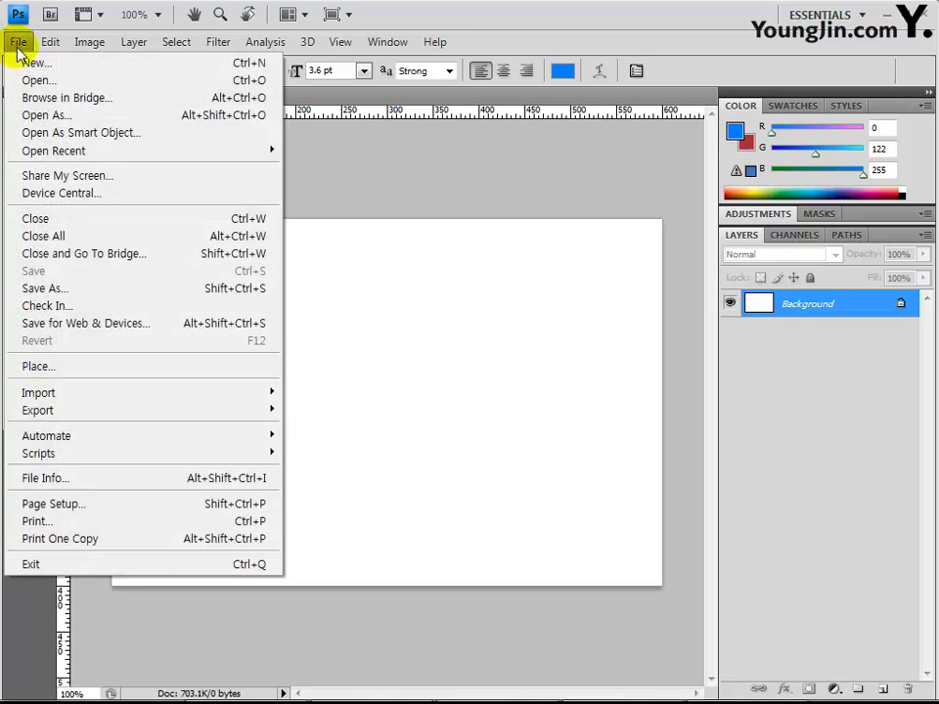
left_click(22, 79)
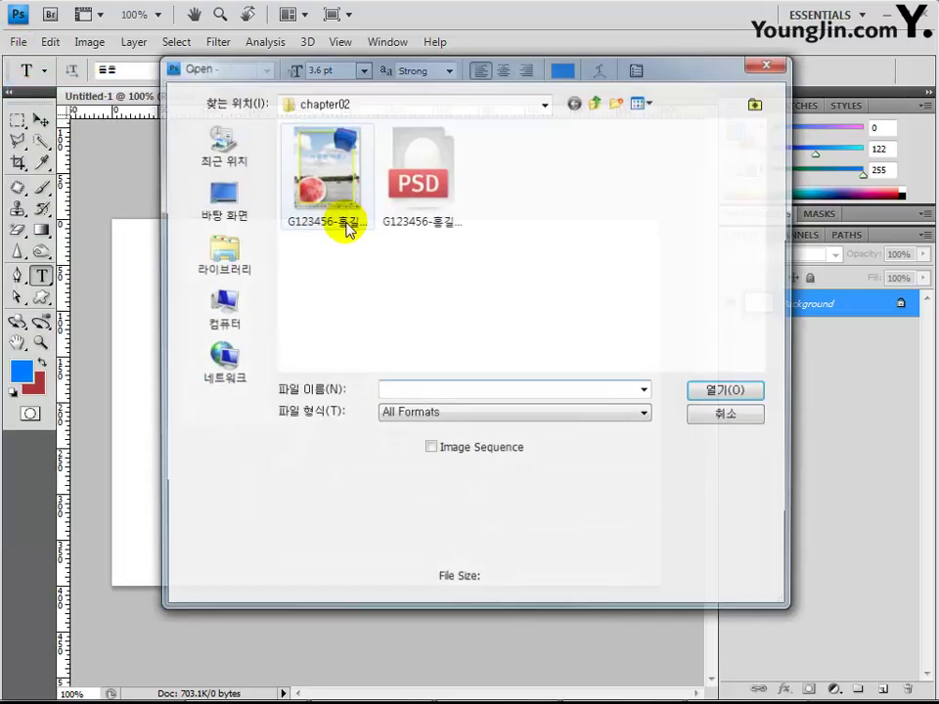
left_click(592, 108)
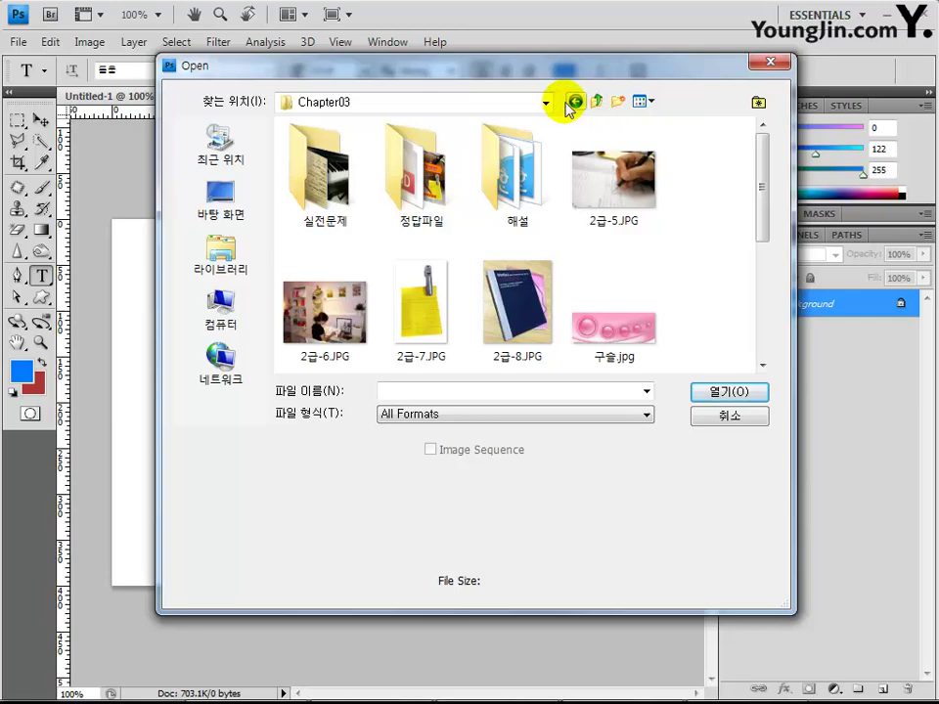
left_click(646, 337)
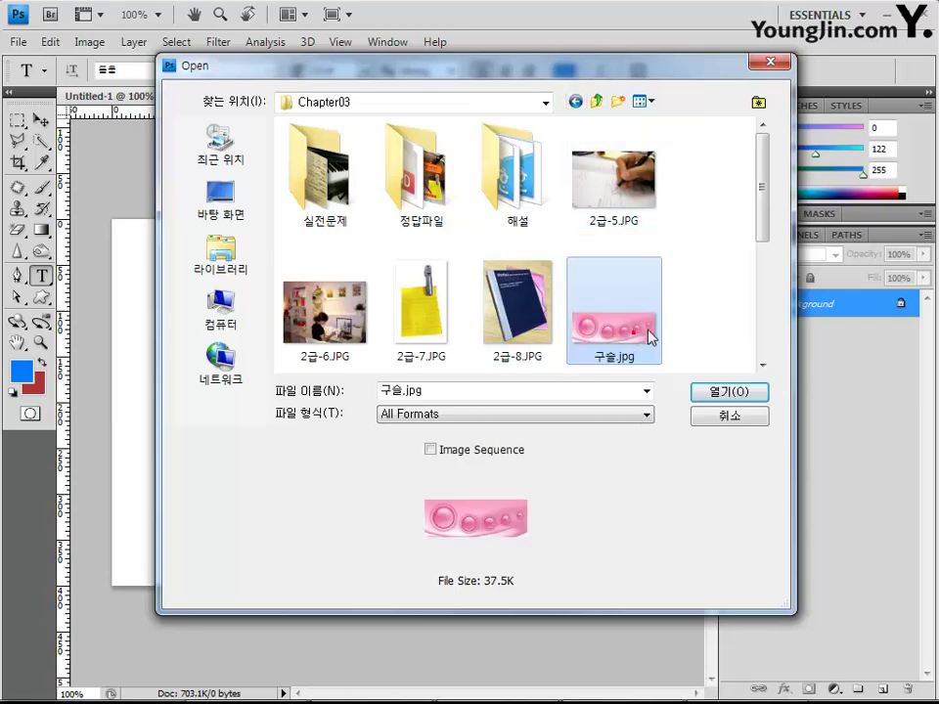
scroll(645, 313, "down", 1)
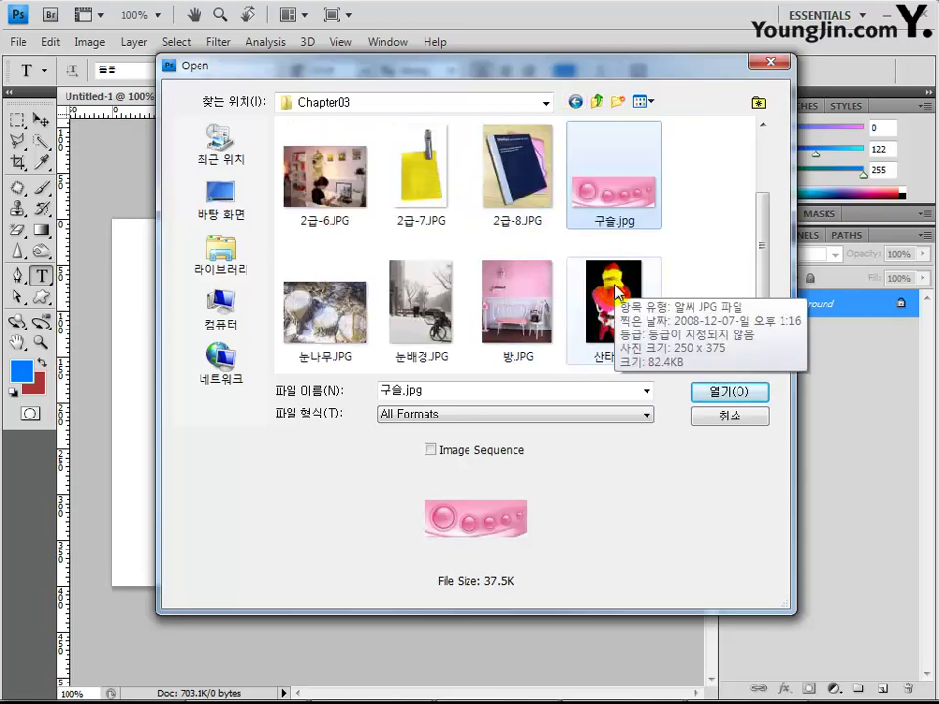
left_click(541, 320, "ctrl")
scroll(541, 323, "down", 1)
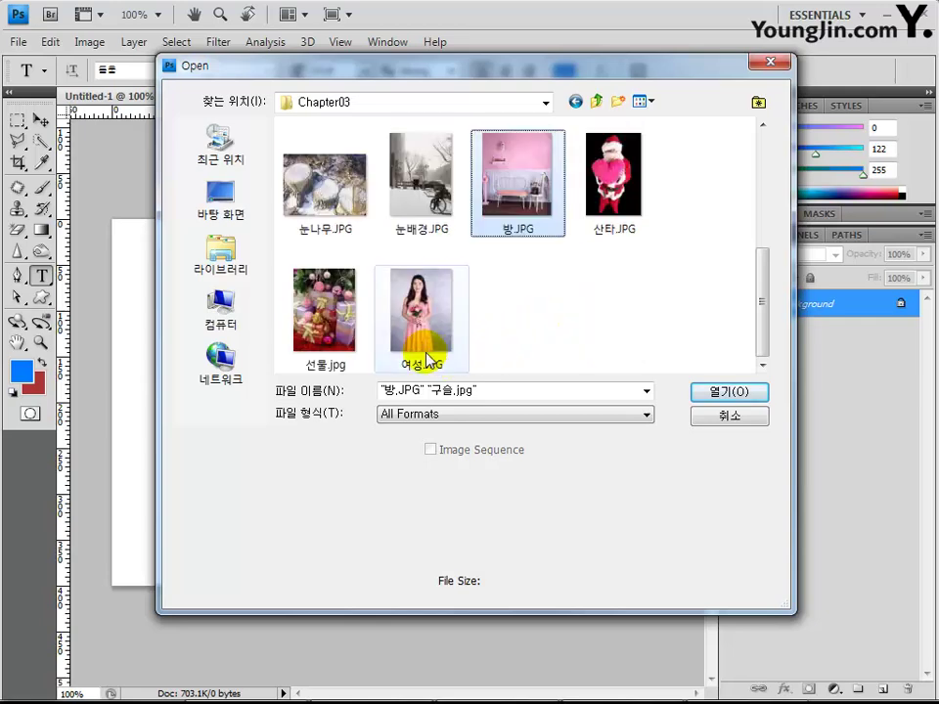
left_click(428, 342, "ctrl")
scroll(570, 275, "up", 2)
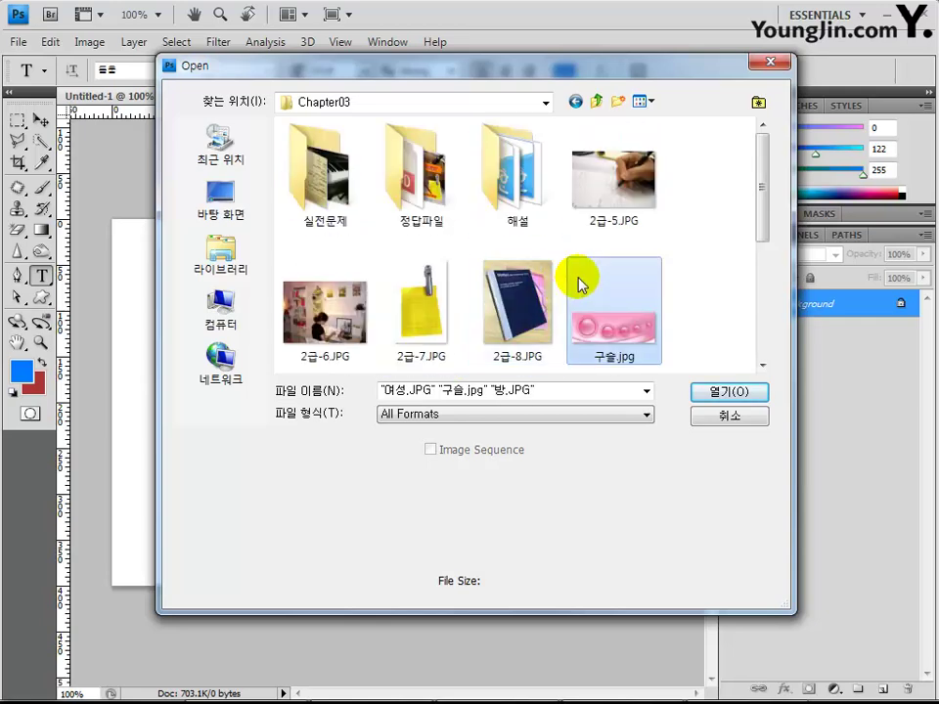
scroll(570, 291, "down", 1)
scroll(581, 285, "down", 1)
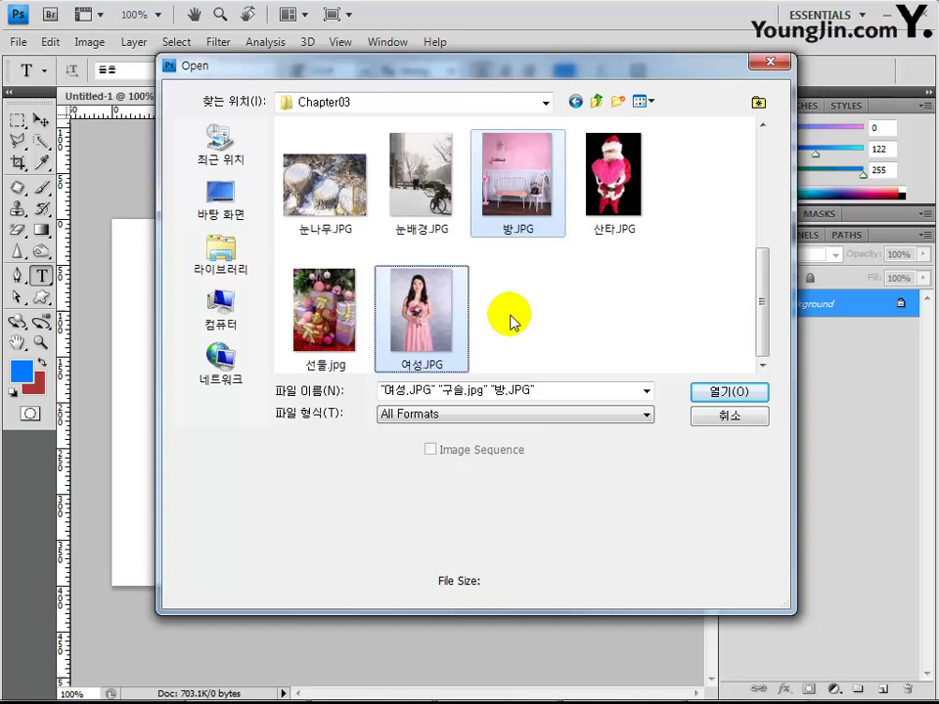
left_click(717, 390)
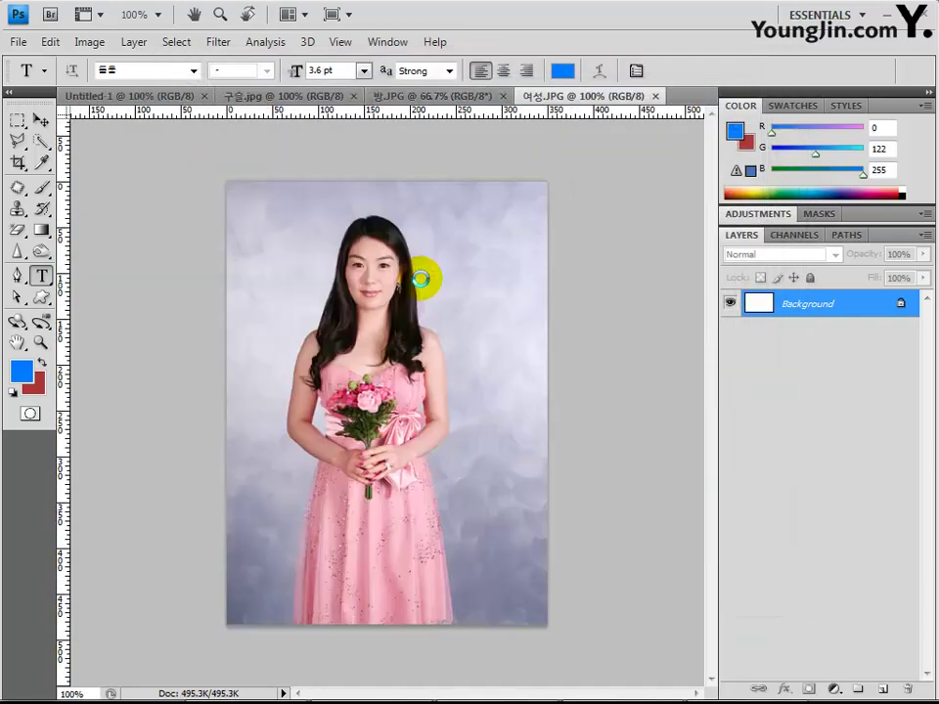
Step: Select the entire 방.JPG room image and copy it
left_click(411, 96)
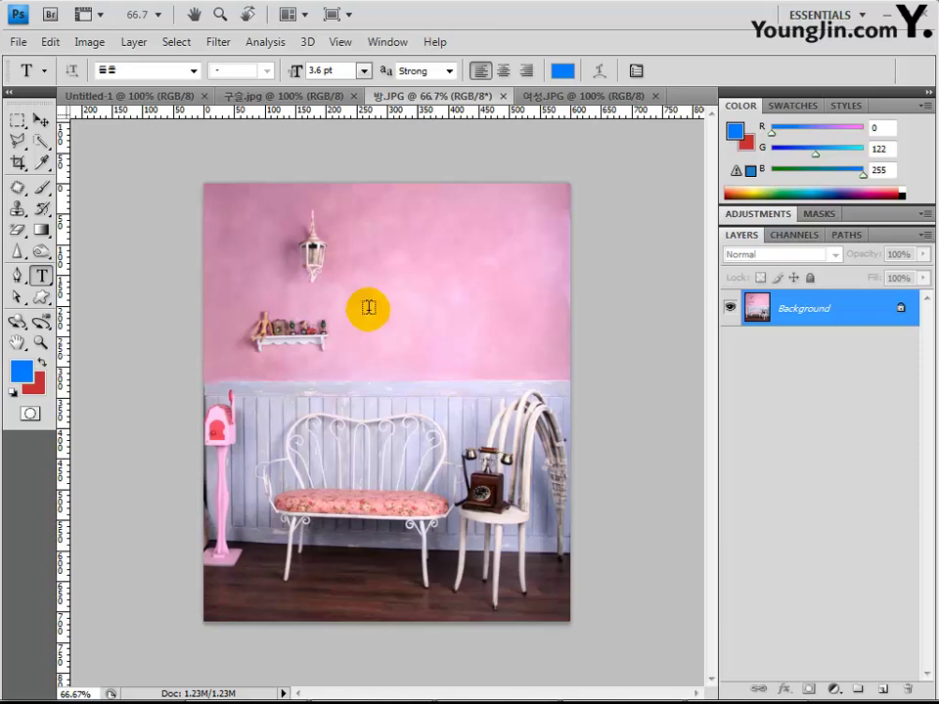
left_click(176, 42)
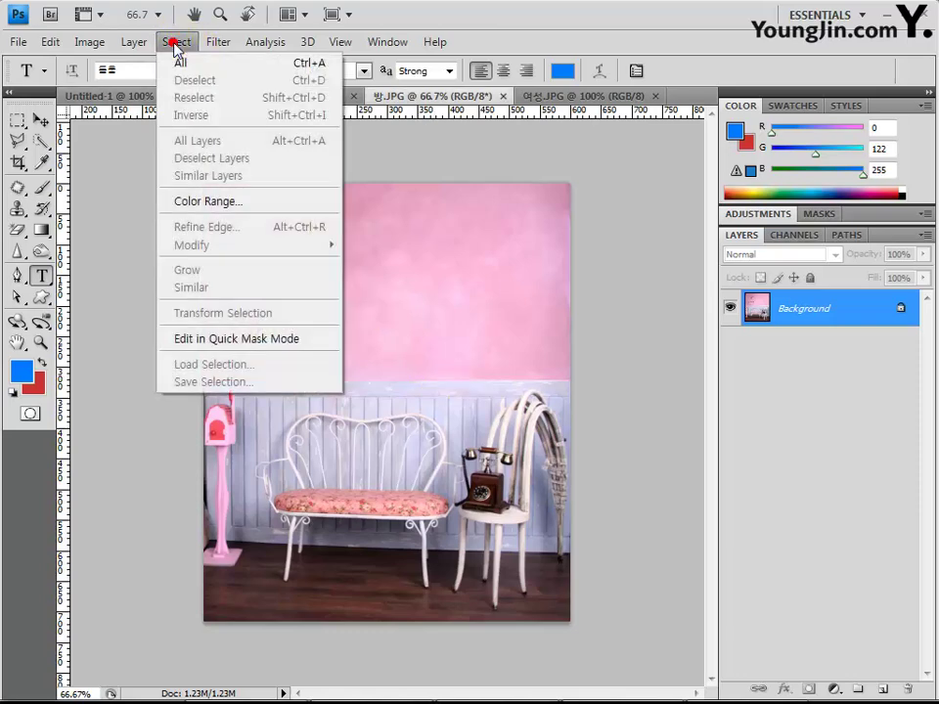
left_click(309, 64)
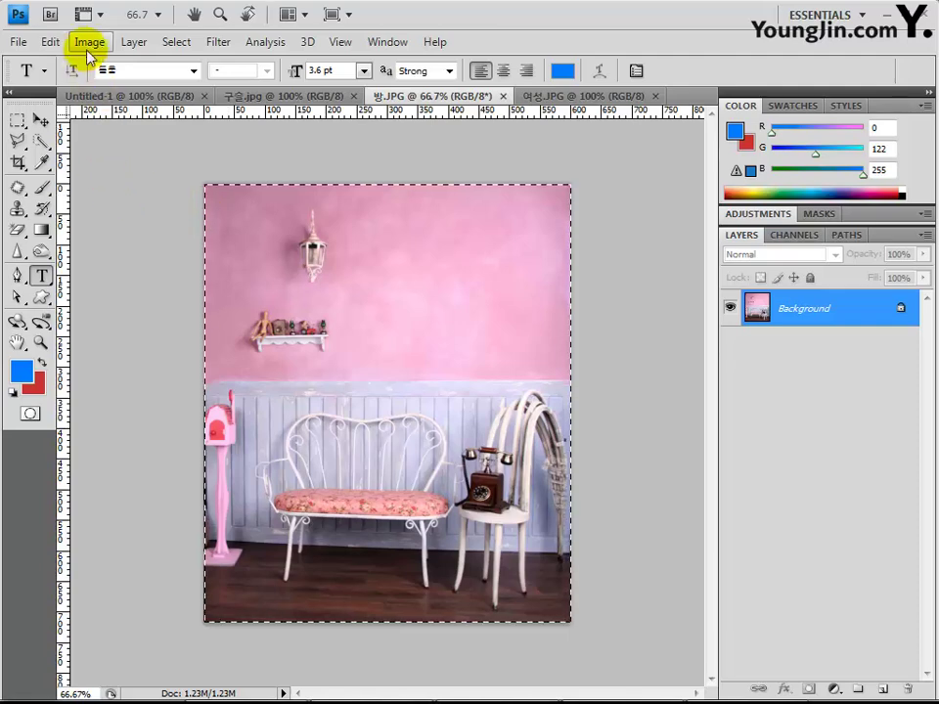
left_click(50, 42)
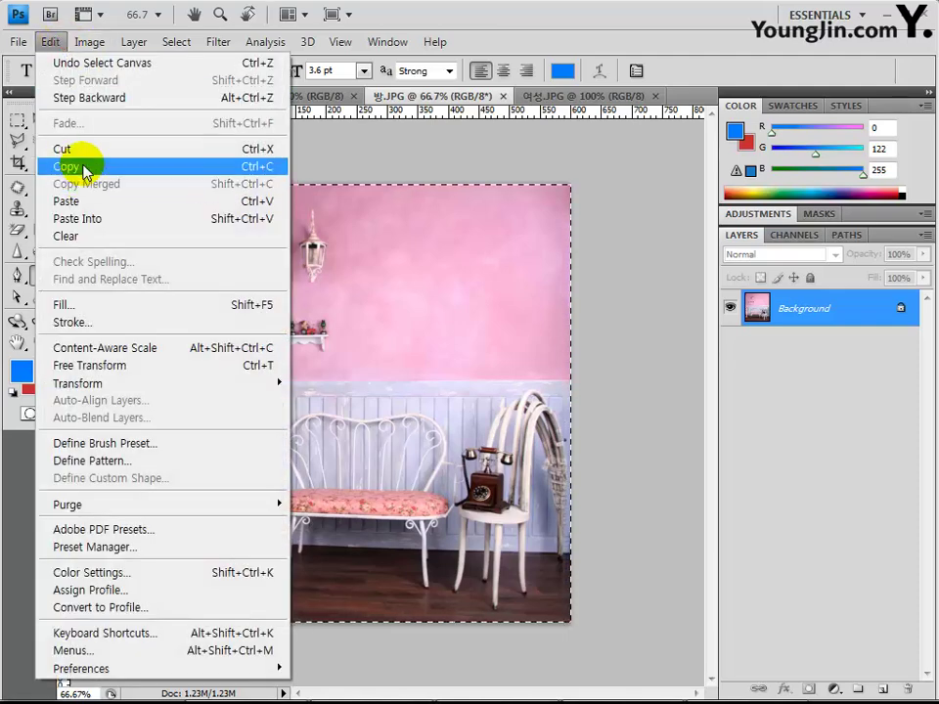
left_click(268, 168)
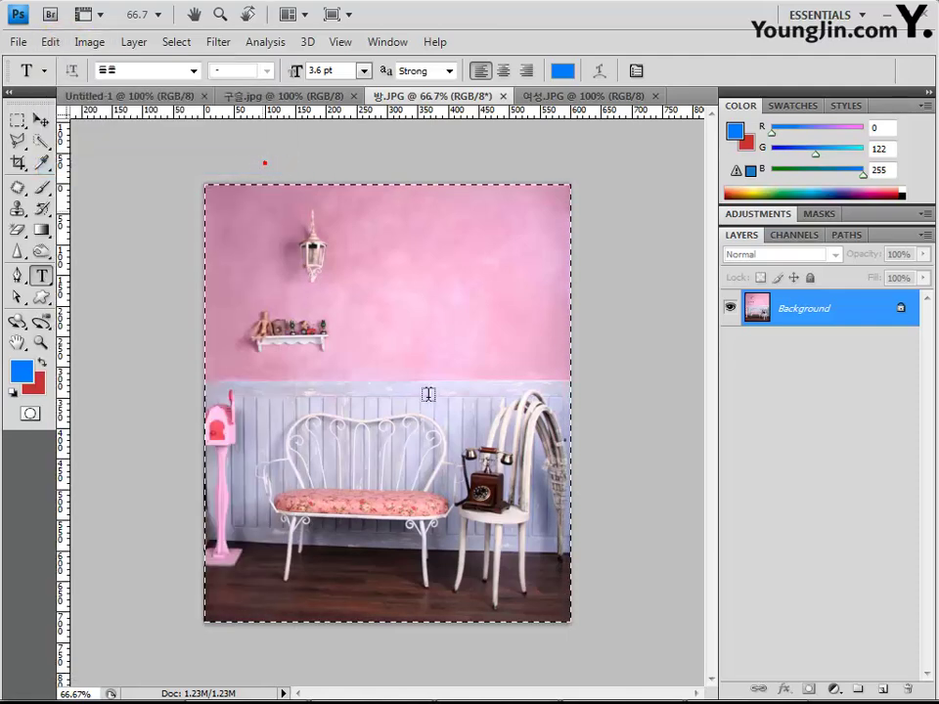
Step: Paste the copied room image into the Untitled-1 document
left_click(95, 97)
left_click(18, 123)
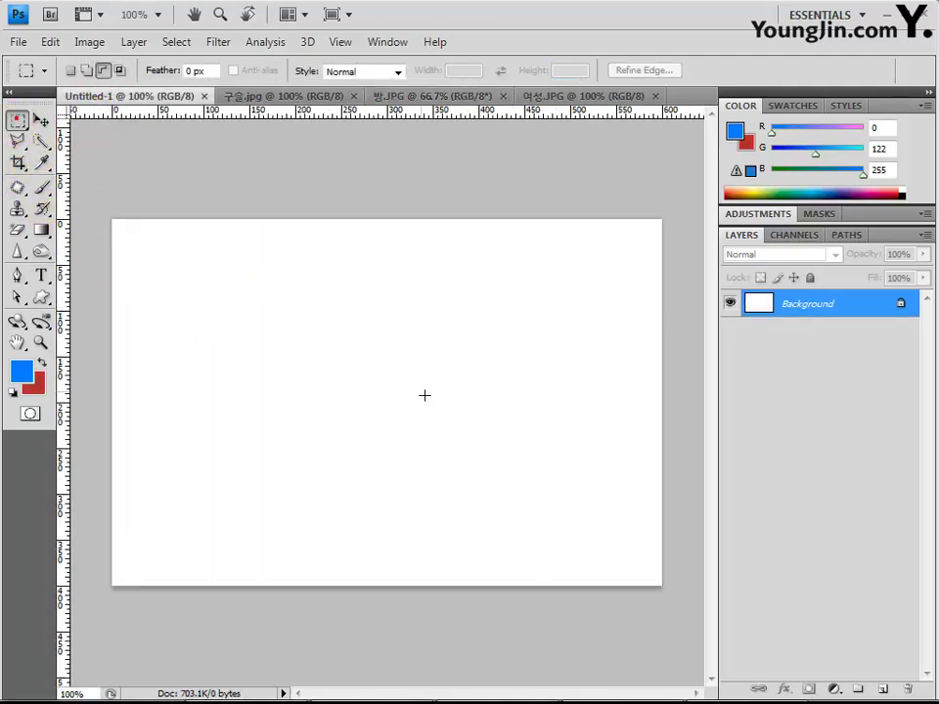
left_click(51, 43)
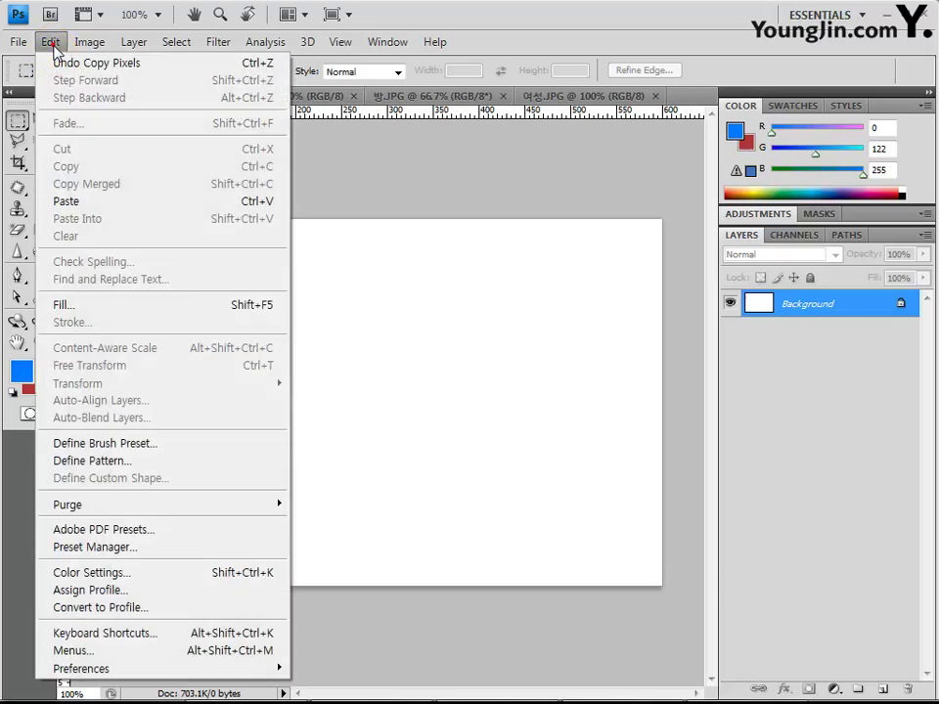
left_click(260, 203)
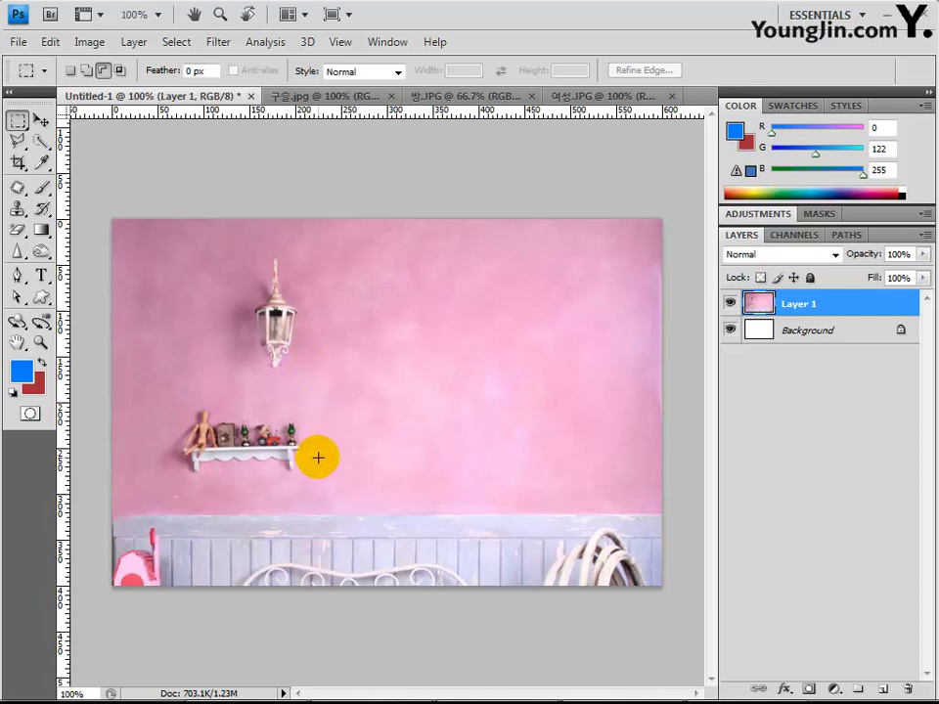
Step: Scale the pasted room layer to about 95.7% with Free Transform, centred at about X 230 px, Y 182 px, leaving a white strip along the canvas's right edge
key("ctrl+t")
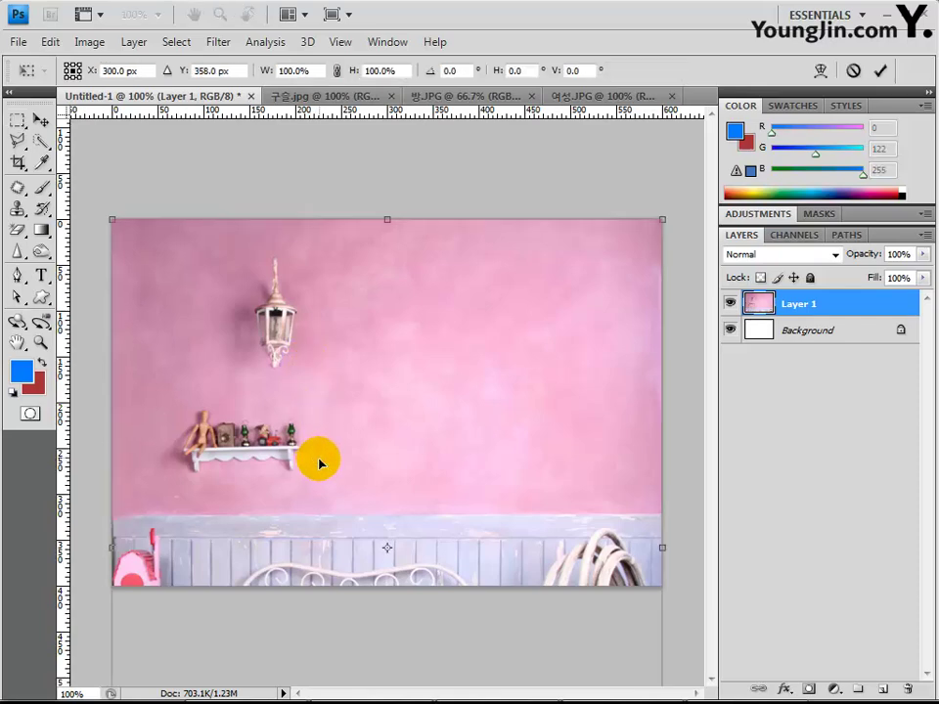
left_click(663, 218)
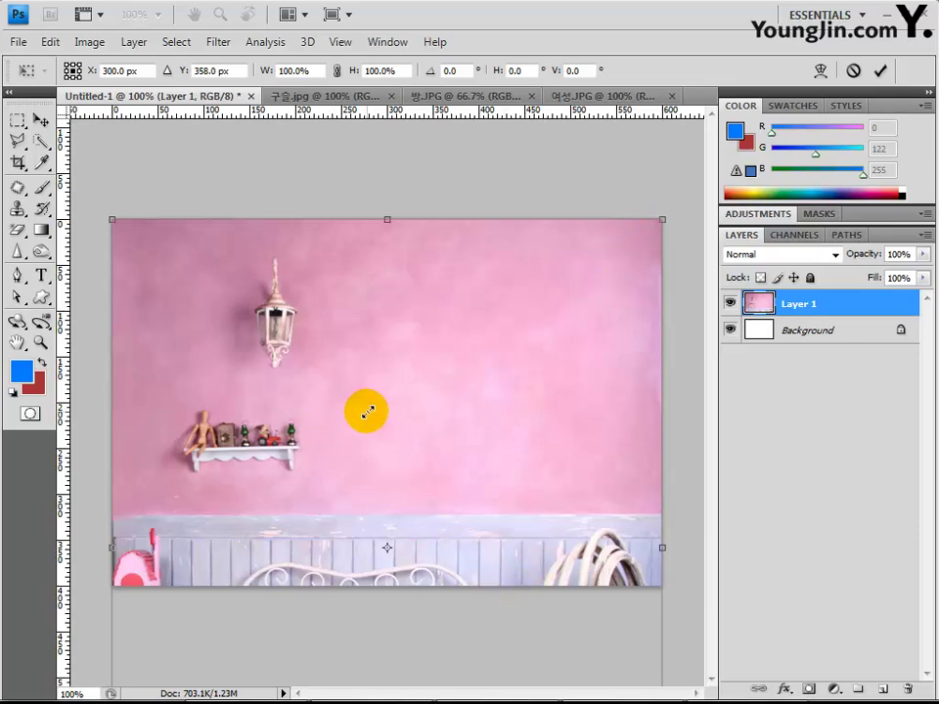
left_click_drag(663, 218, 579, 248)
left_click_drag(511, 403, 507, 381)
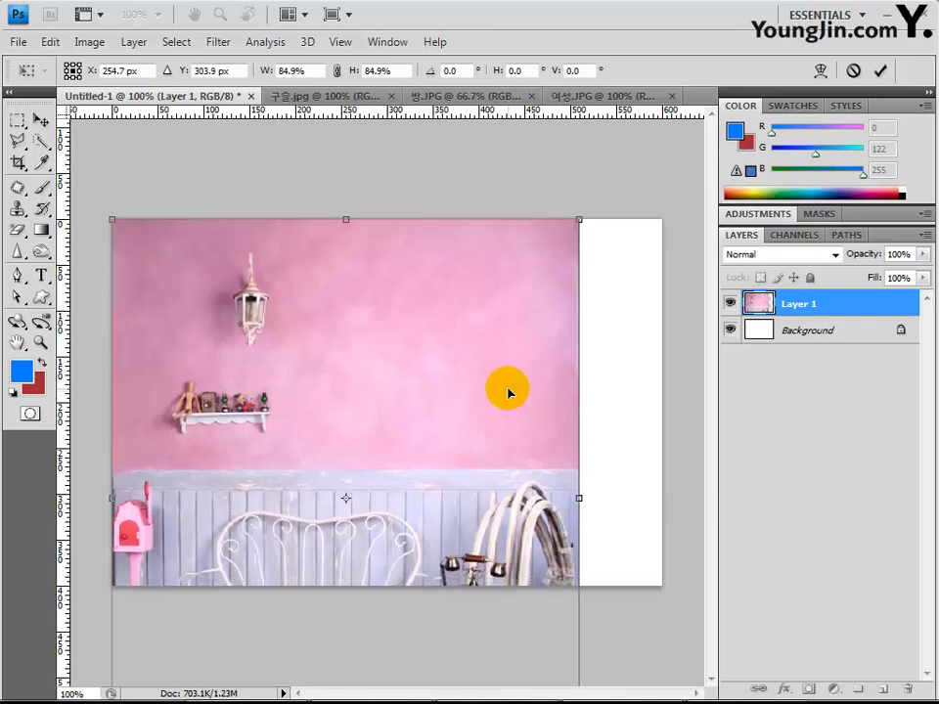
left_click_drag(578, 221, 524, 279)
left_click_drag(484, 387, 480, 327)
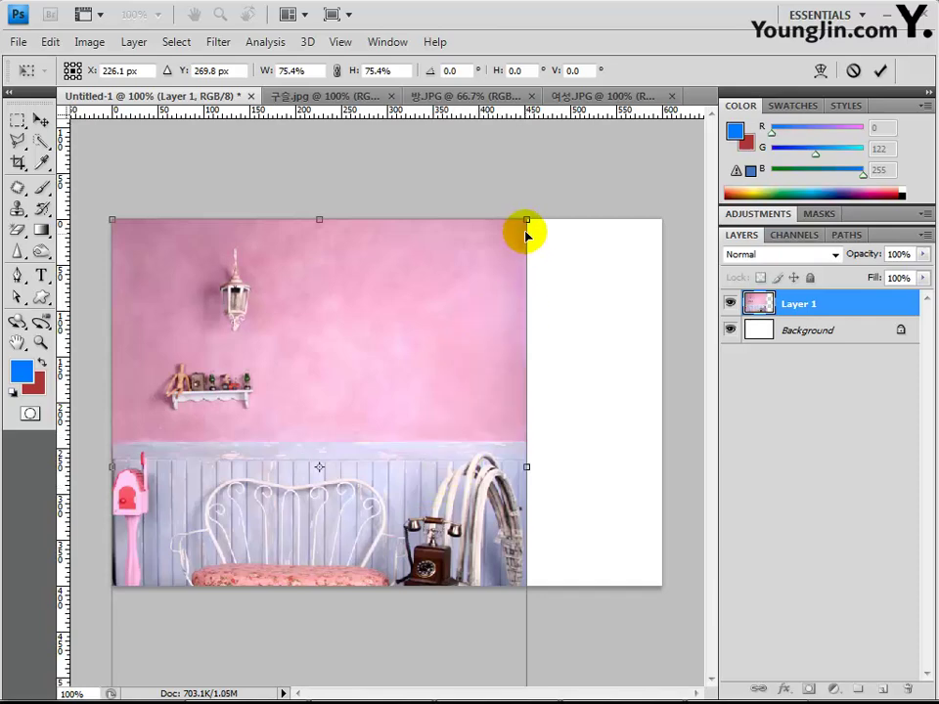
left_click_drag(528, 218, 570, 187)
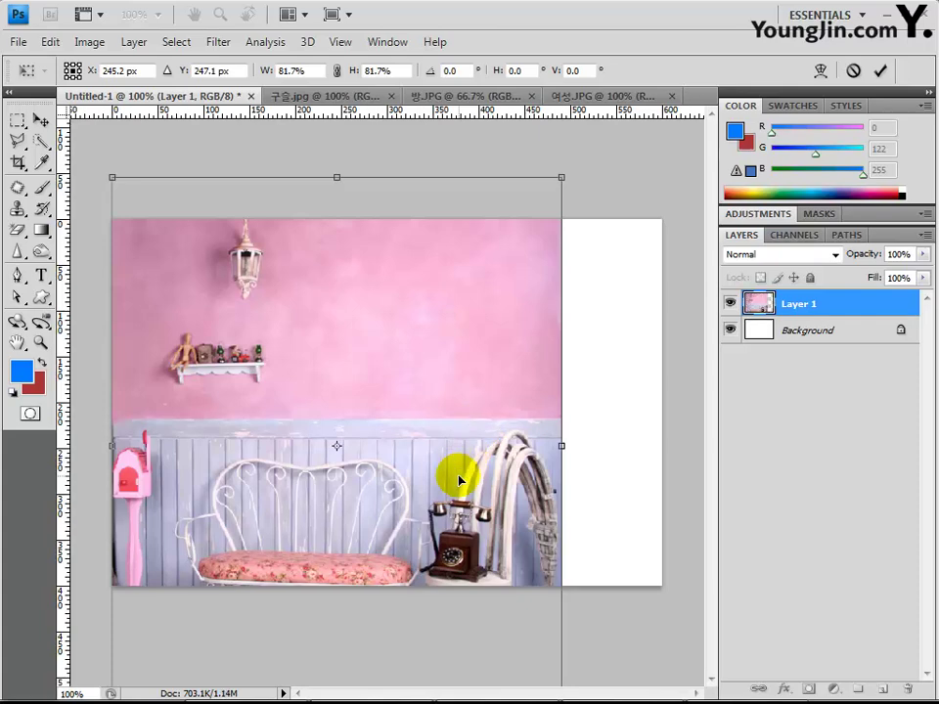
left_click_drag(459, 480, 448, 383)
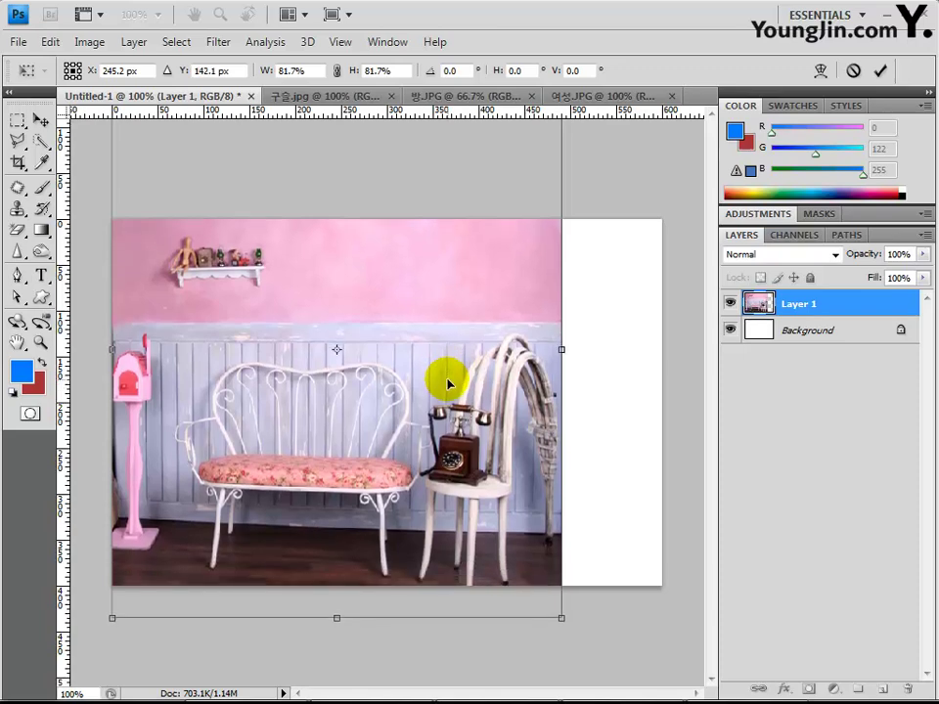
left_click_drag(557, 614, 600, 689)
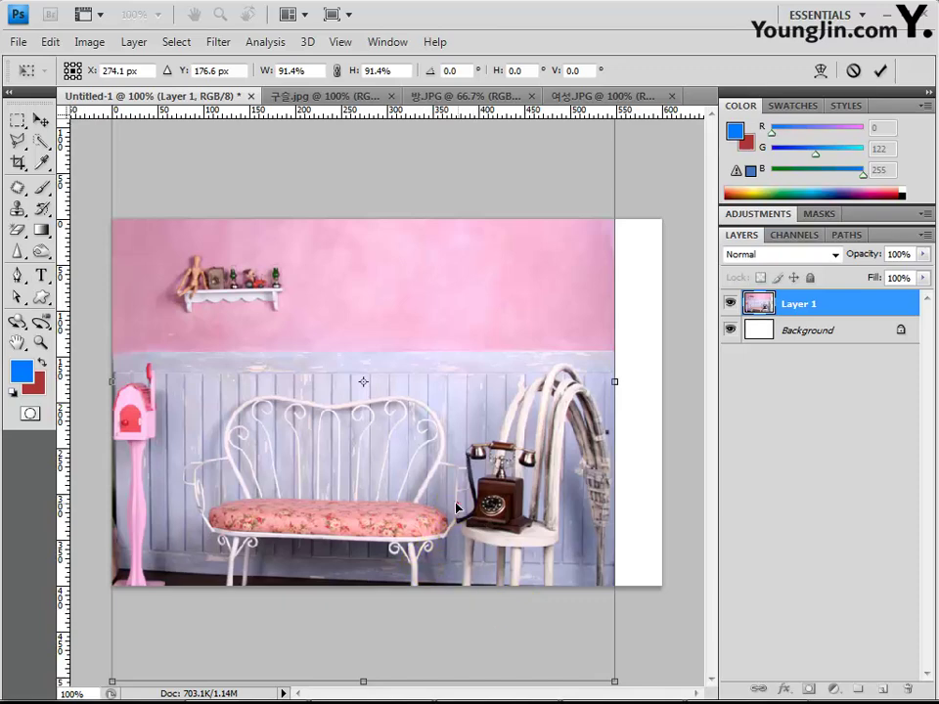
left_click_drag(457, 503, 405, 512)
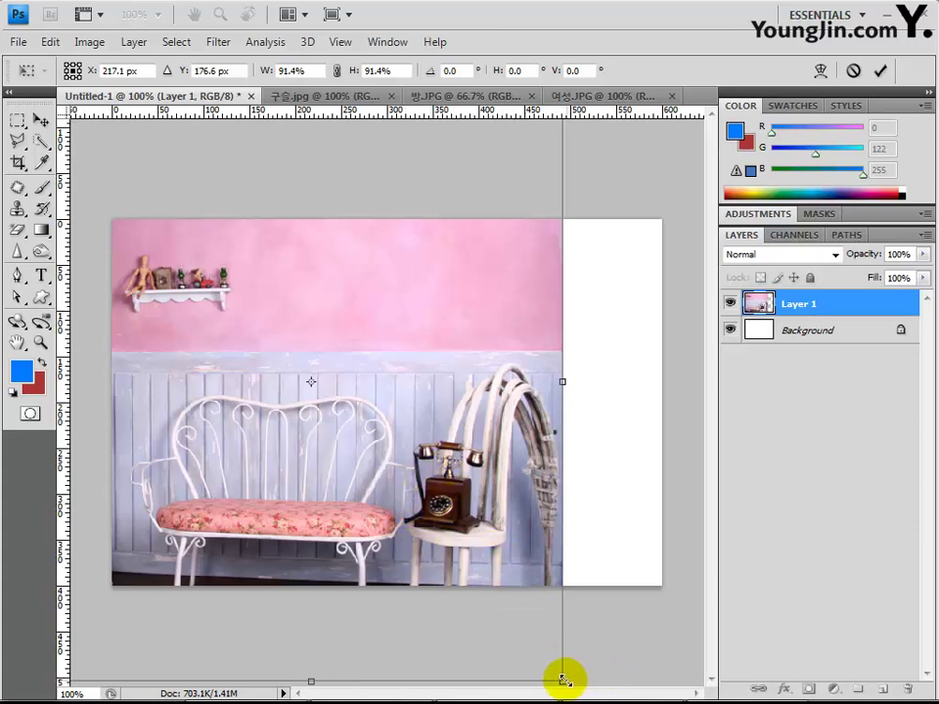
left_click_drag(564, 678, 575, 684)
left_click_drag(579, 686, 594, 694)
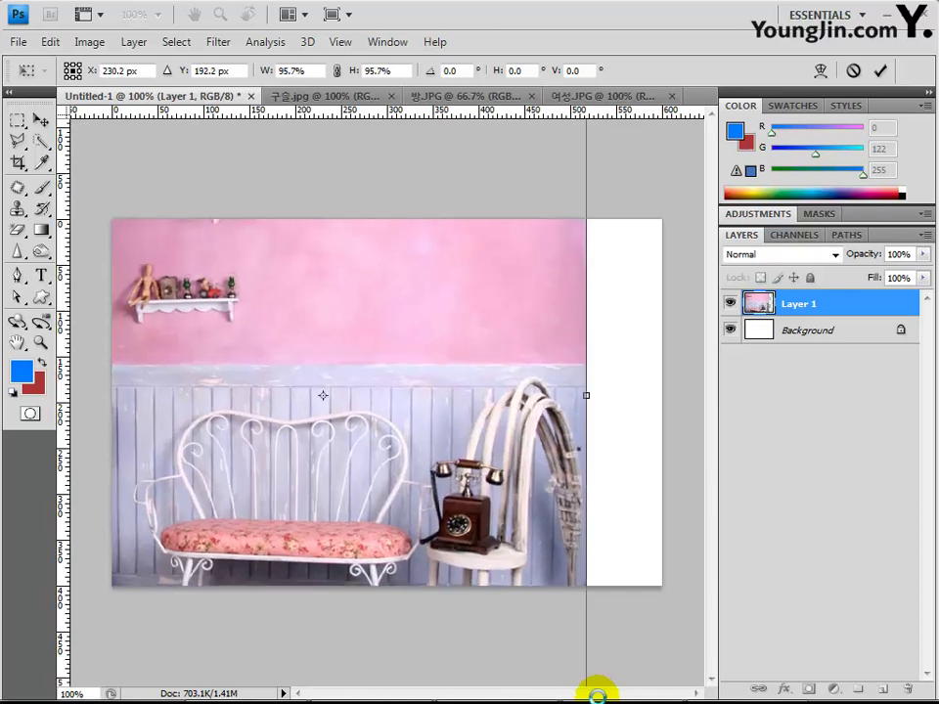
left_click_drag(471, 574, 471, 564)
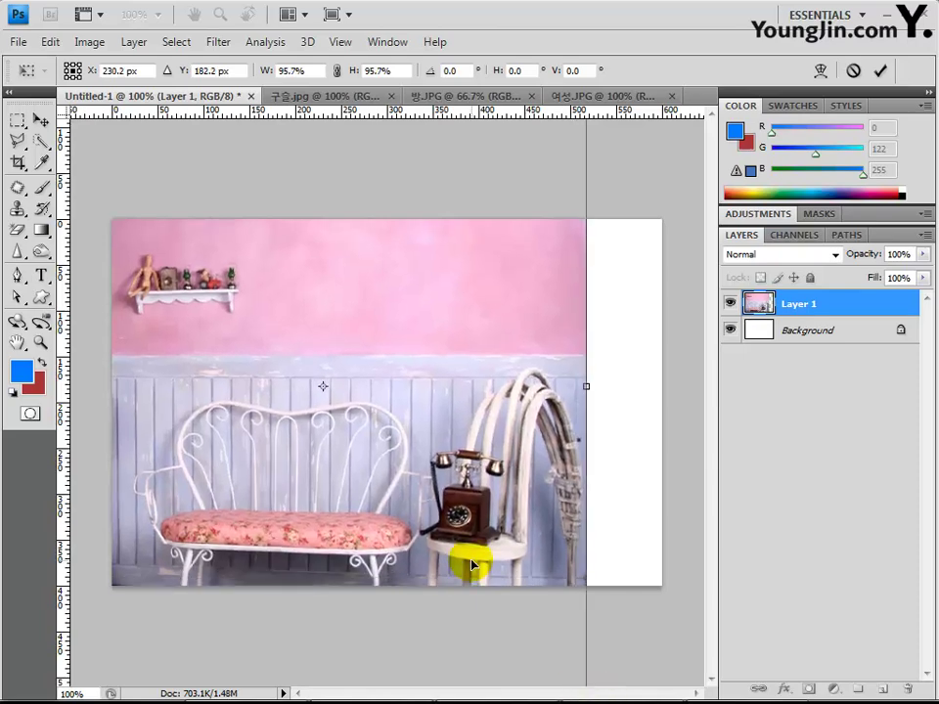
key("Return")
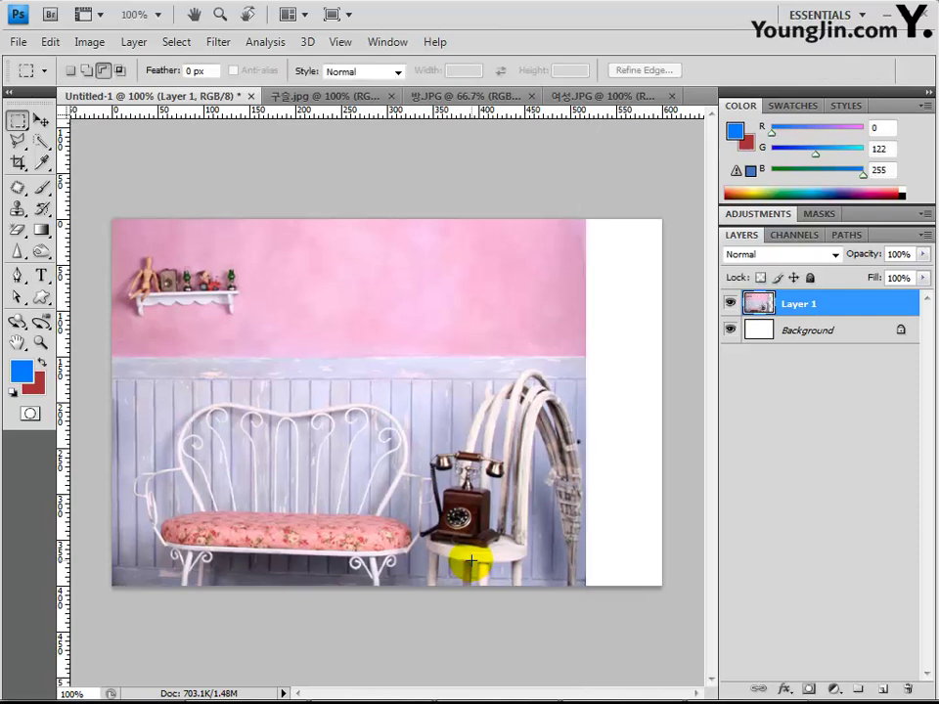
left_click(486, 100)
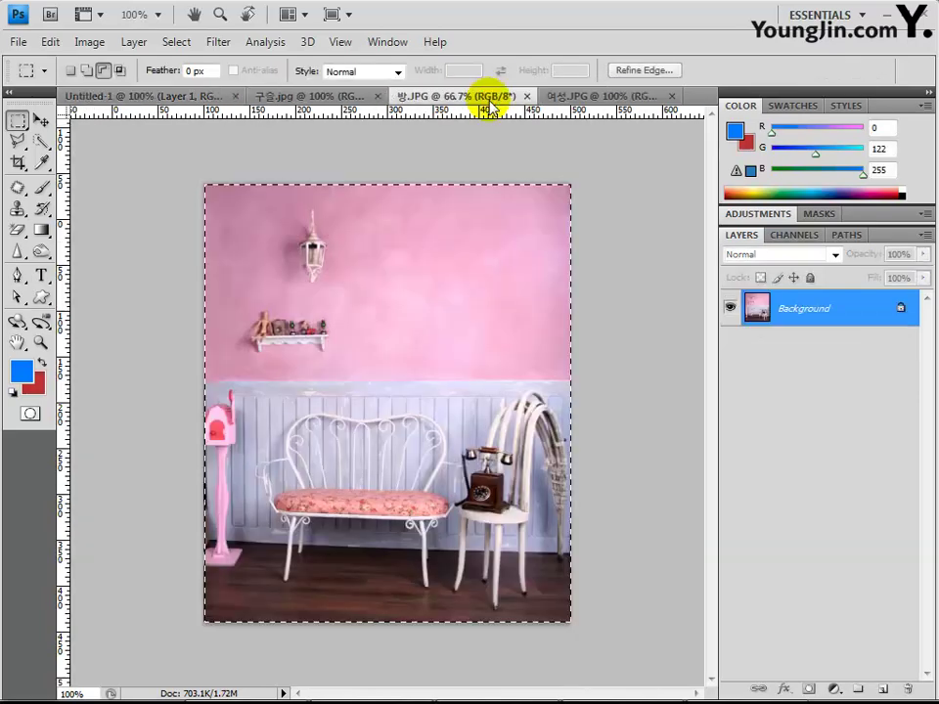
left_click(152, 94)
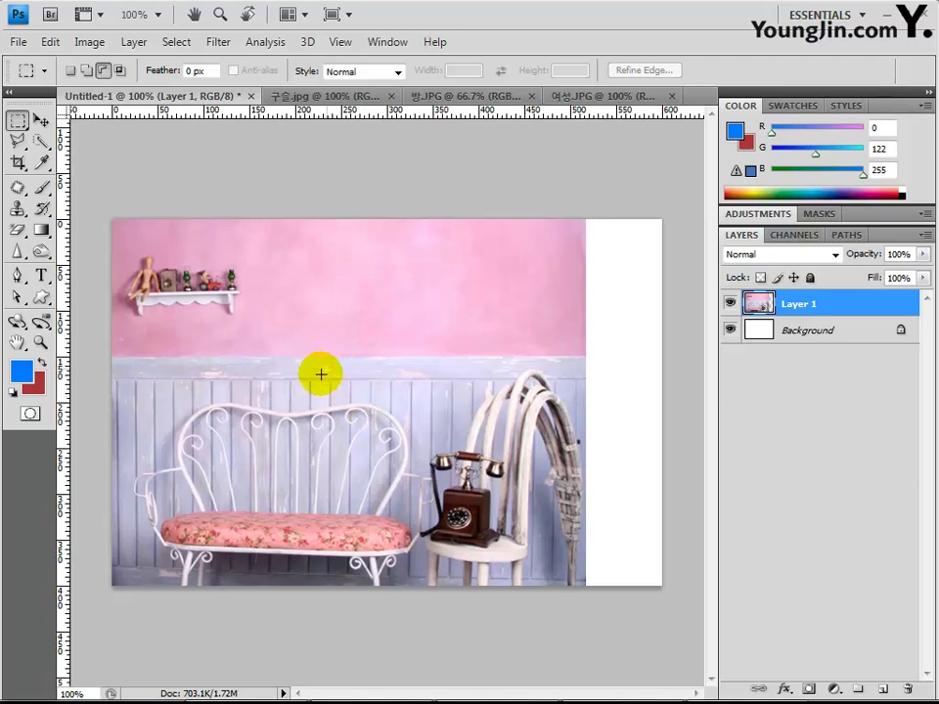
Step: Close the 방.JPG room photo document
left_click(486, 96)
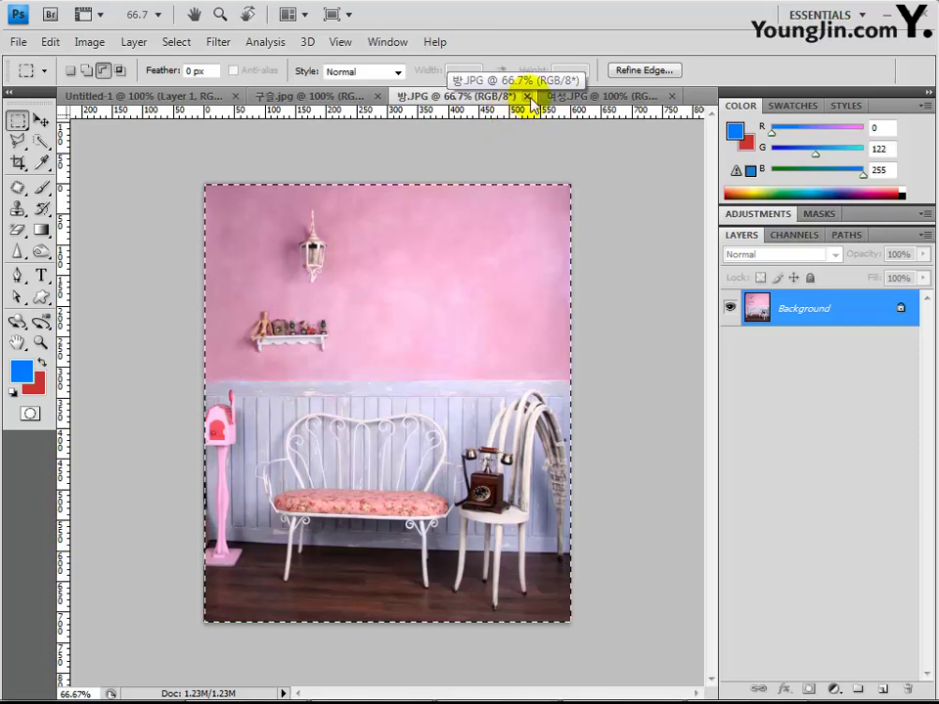
left_click(527, 95)
key("ctrl+v")
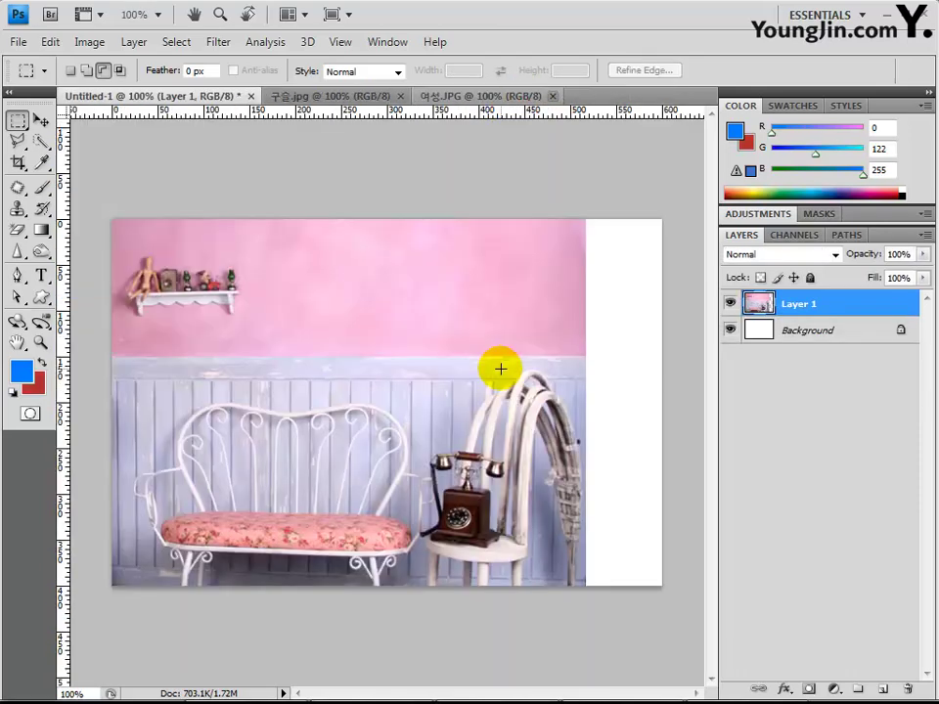
Step: Select the entire 여성.JPG woman photo and copy it
left_click(470, 98)
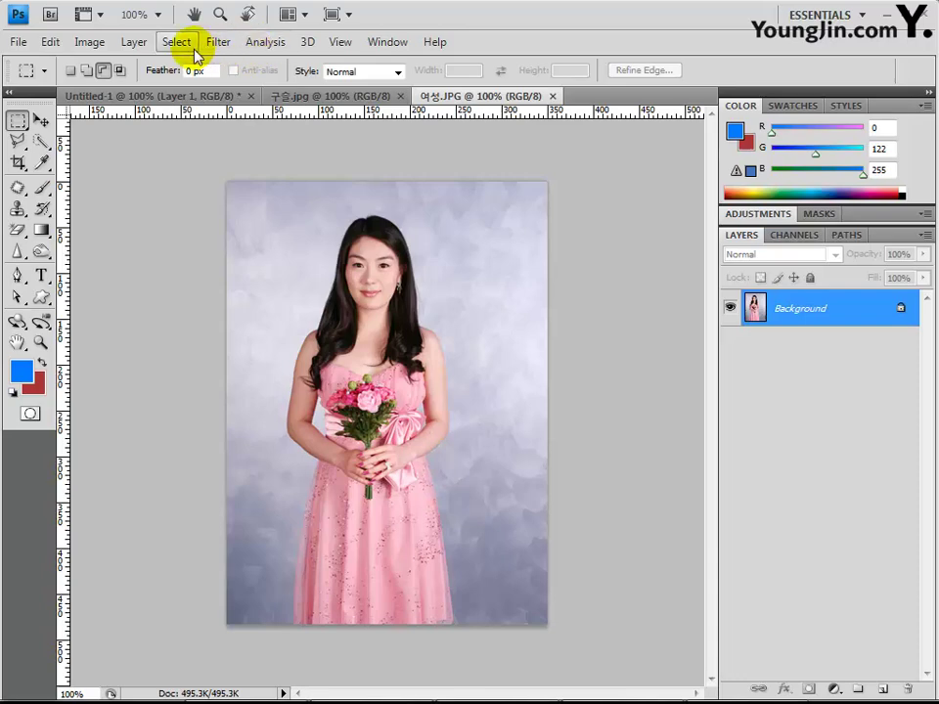
left_click(337, 157)
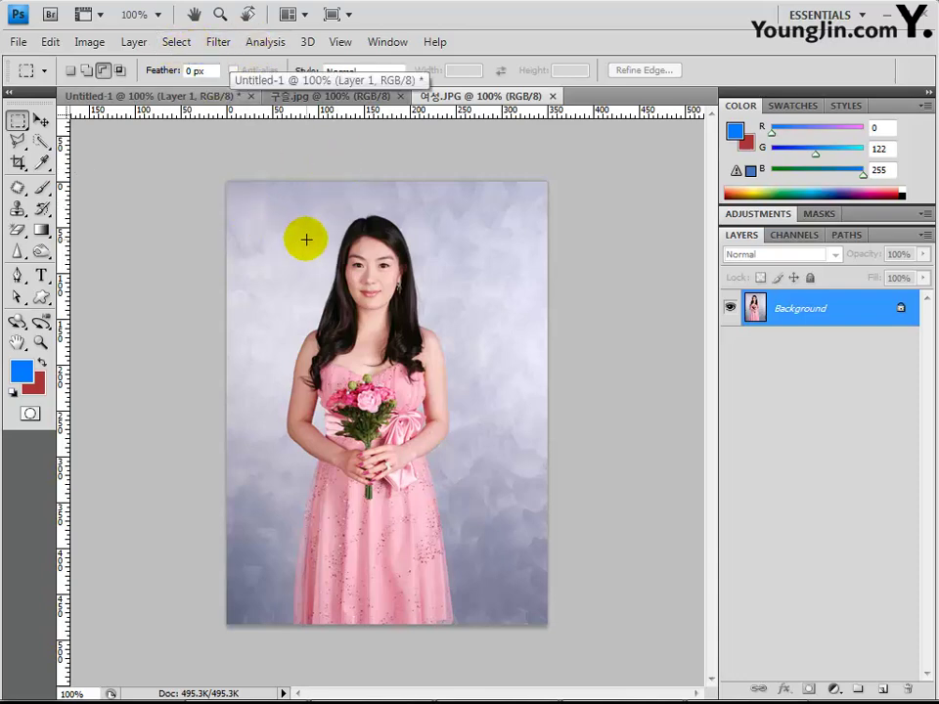
left_click(177, 44)
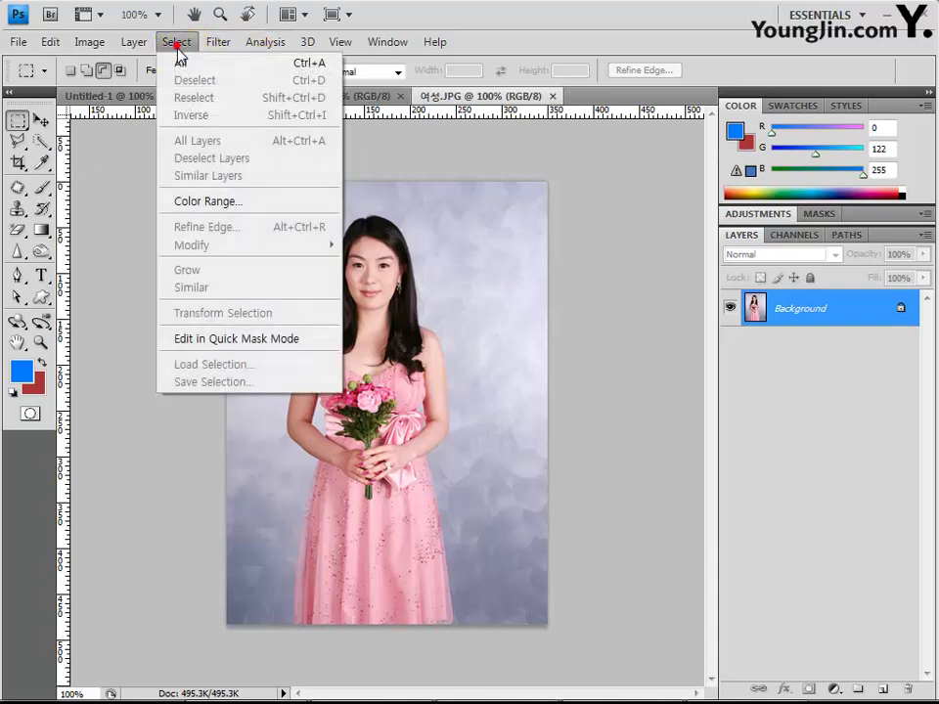
left_click(183, 61)
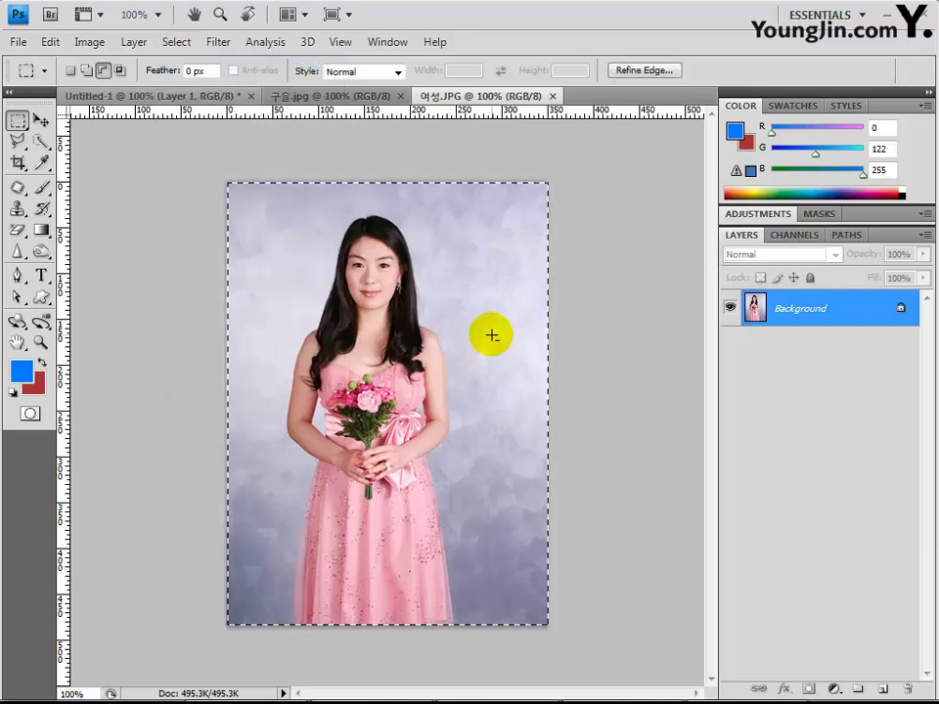
left_click(53, 44)
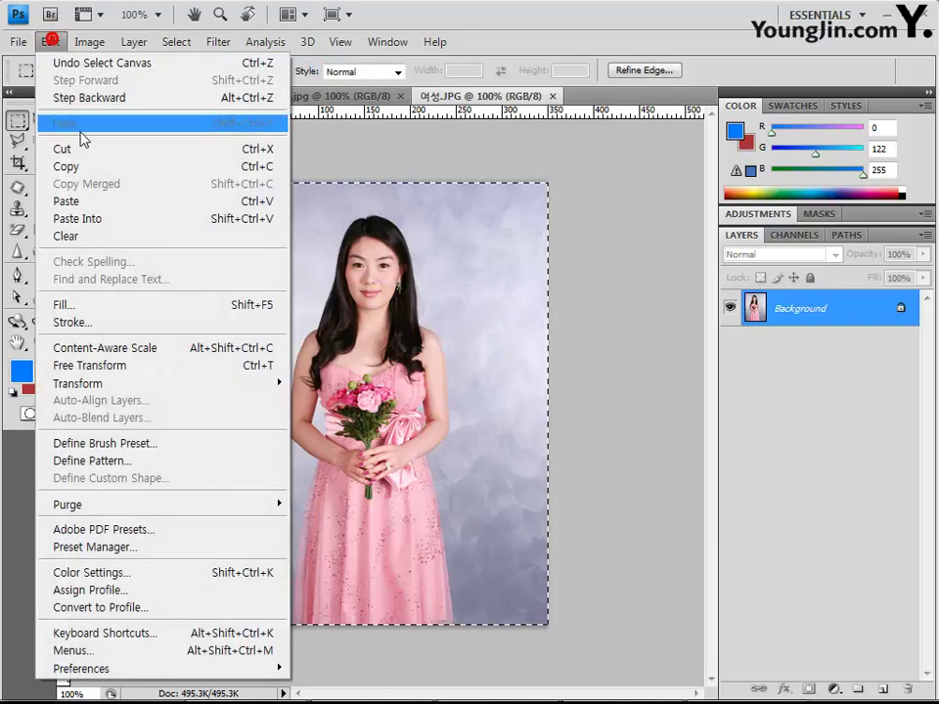
left_click(88, 164)
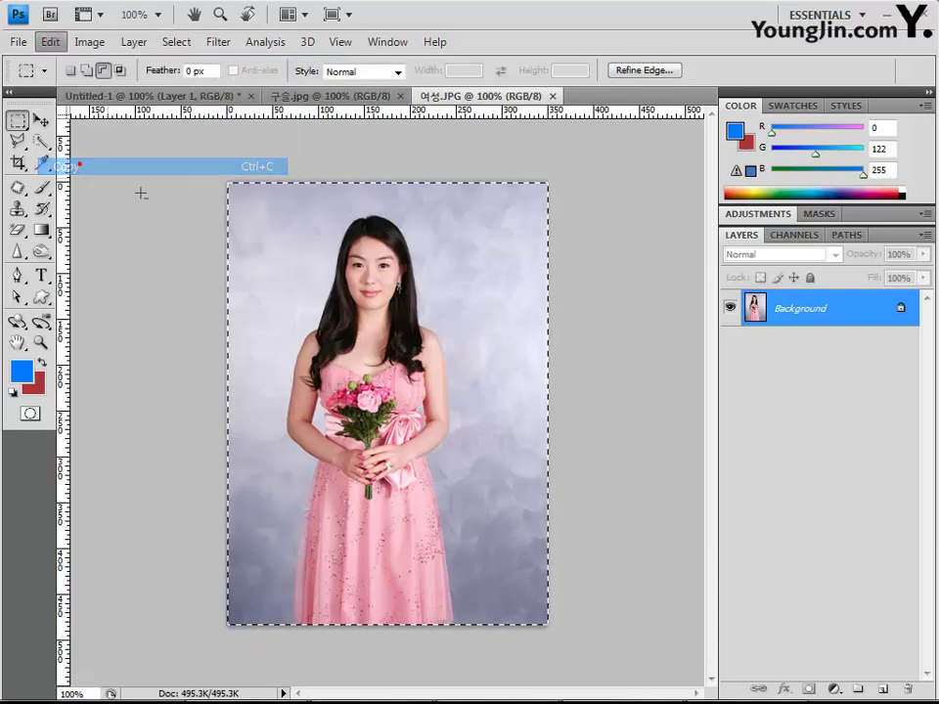
Step: Paste the copied woman photo into the Untitled-1 document above the room layer
left_click(84, 101)
key("ctrl+v")
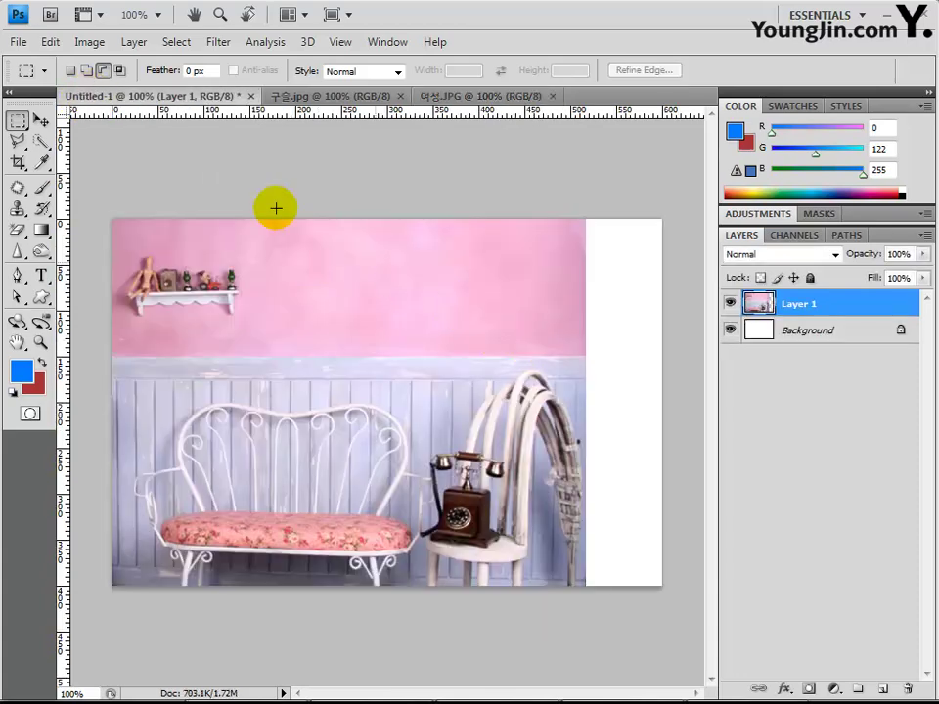
left_click(50, 42)
left_click(94, 202)
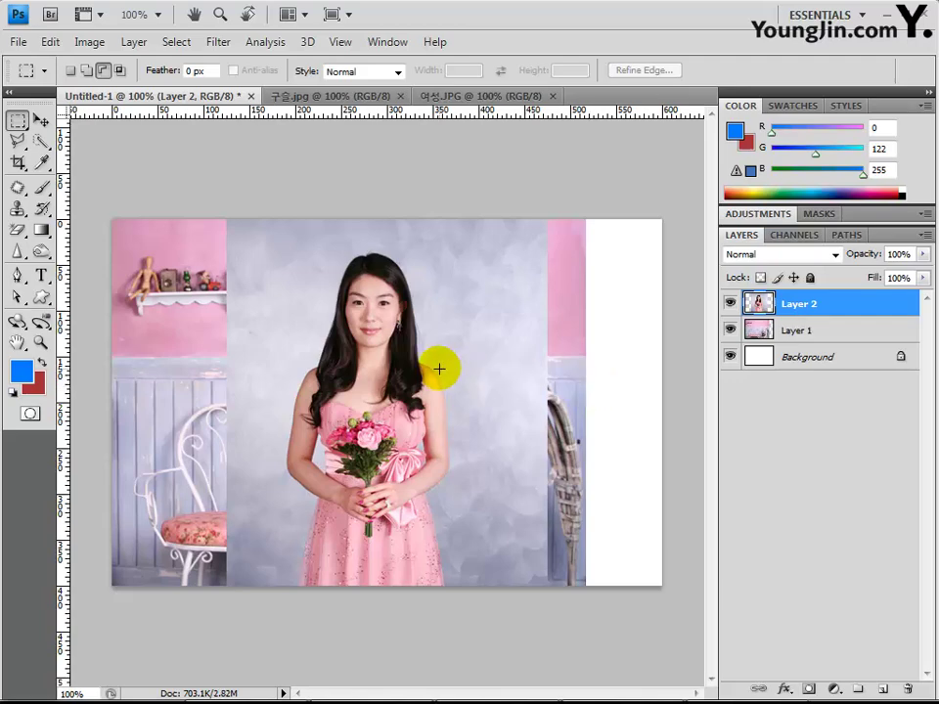
Step: Move the woman layer right over the white strip, placing its left edge at about X 320 px
left_click(39, 119)
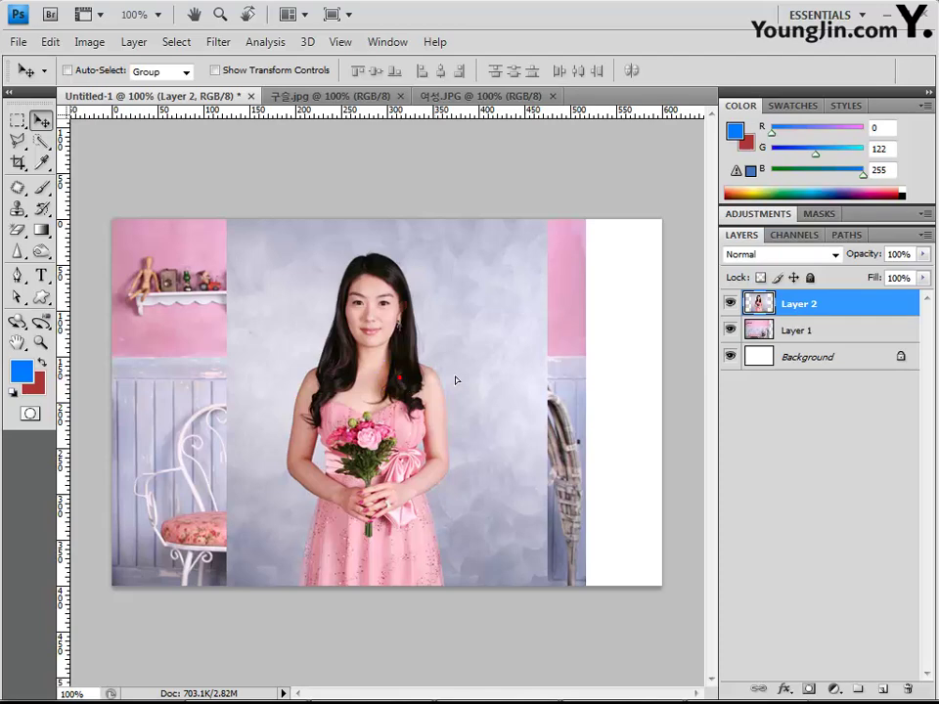
left_click_drag(455, 380, 540, 381)
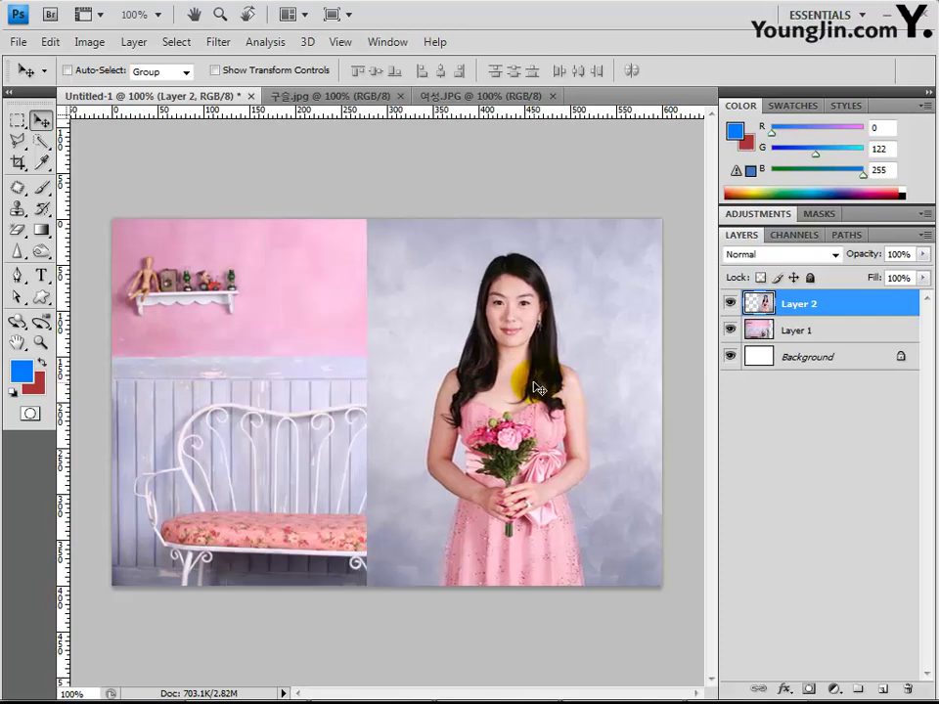
left_click_drag(535, 389, 575, 366)
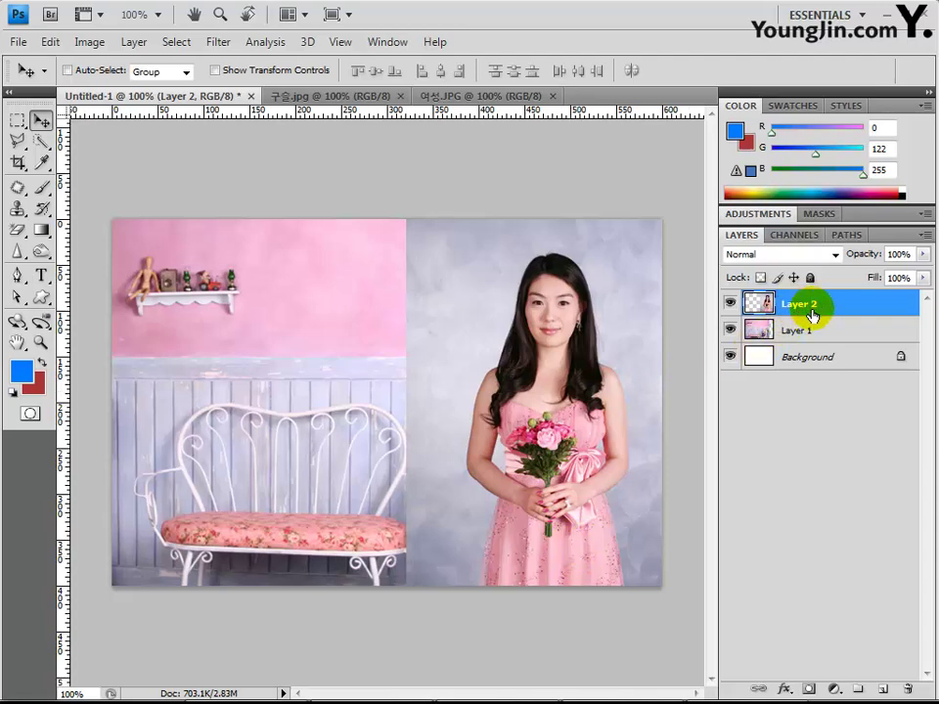
Step: Add a layer mask to the woman layer and set the colours to white foreground and black background
left_click_drag(808, 369, 808, 690)
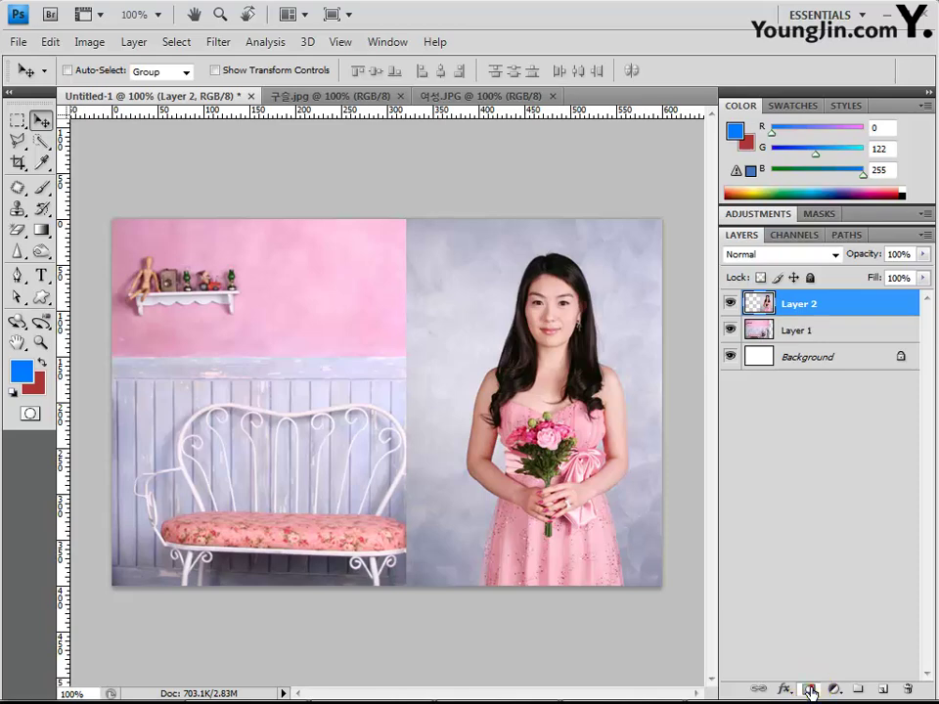
left_click(809, 691)
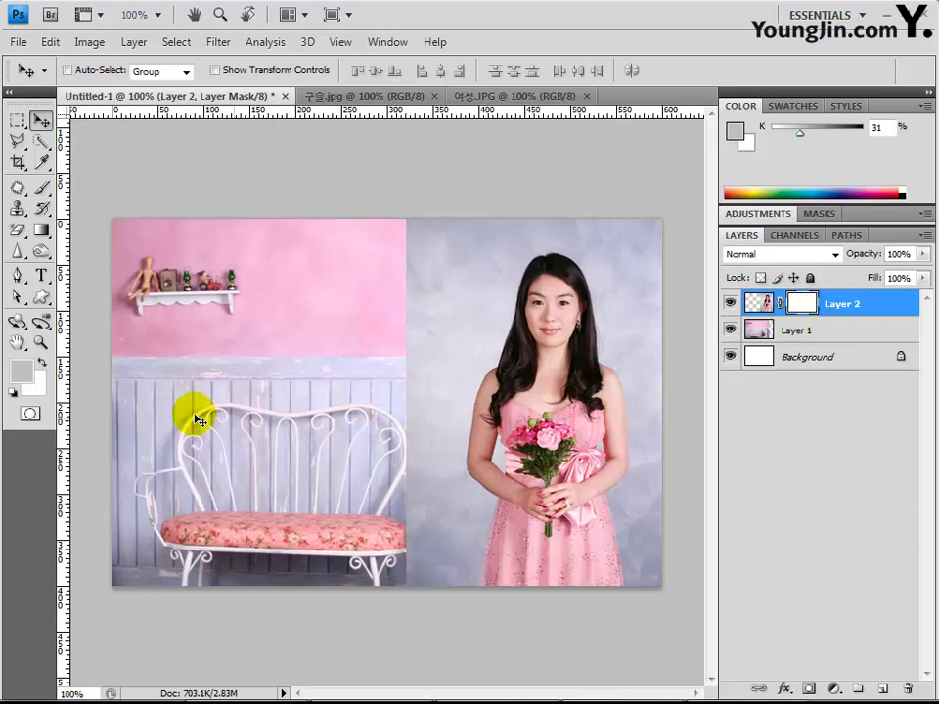
left_click(40, 361)
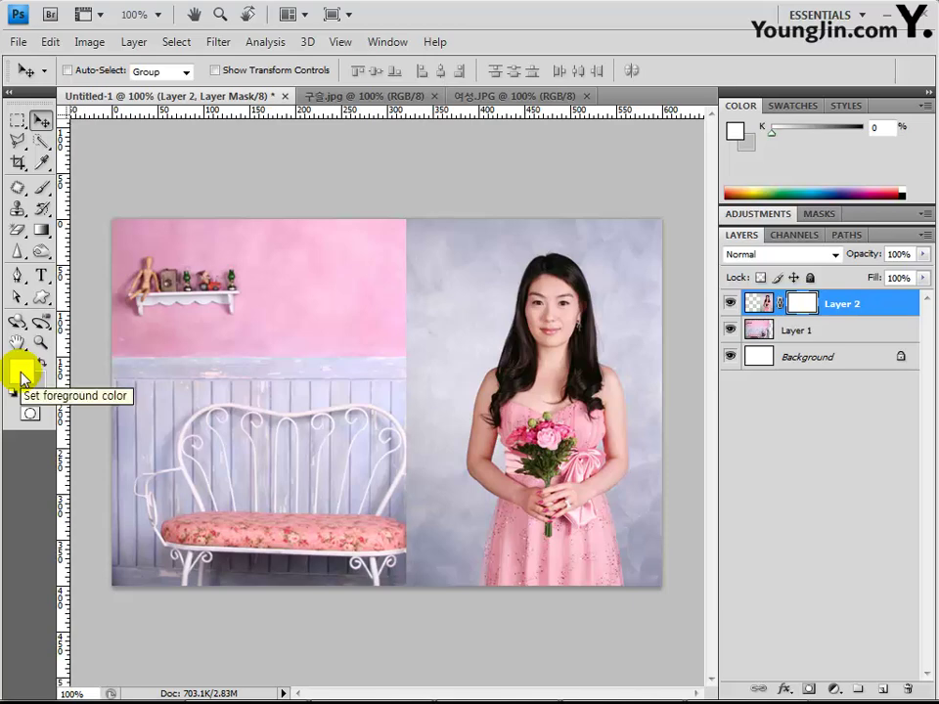
left_click(14, 395)
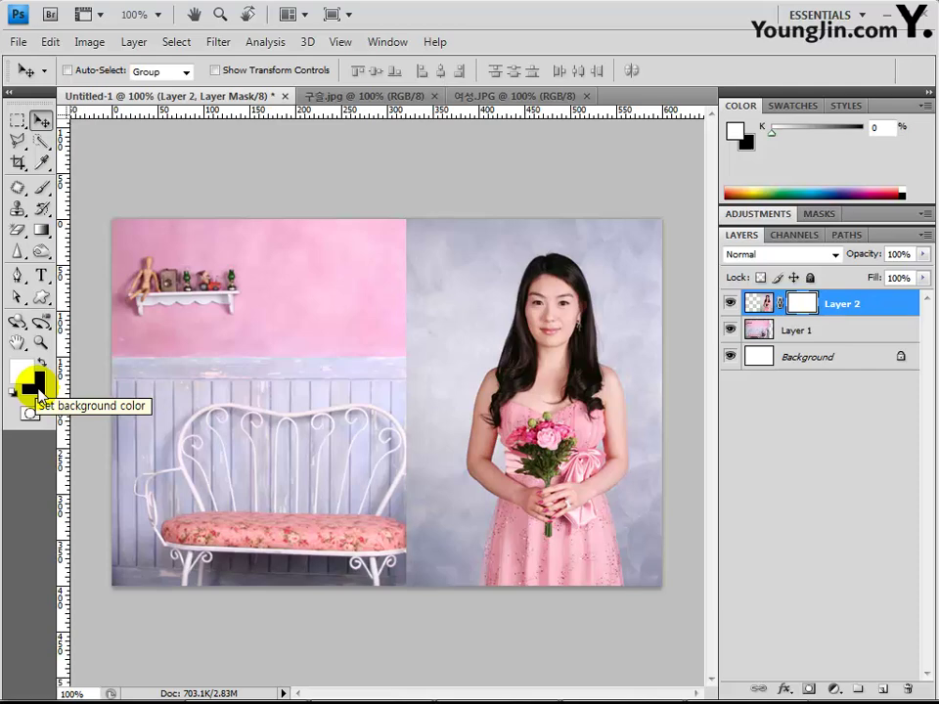
Step: Set up the Gradient tool with the Foreground to Background preset
left_click(40, 231)
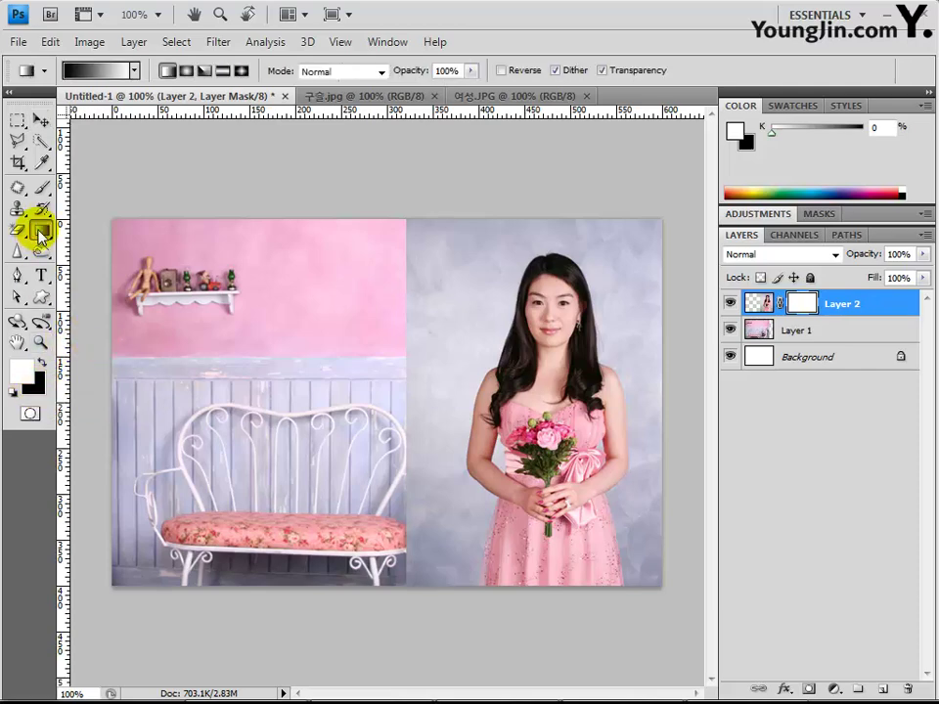
left_click(134, 71)
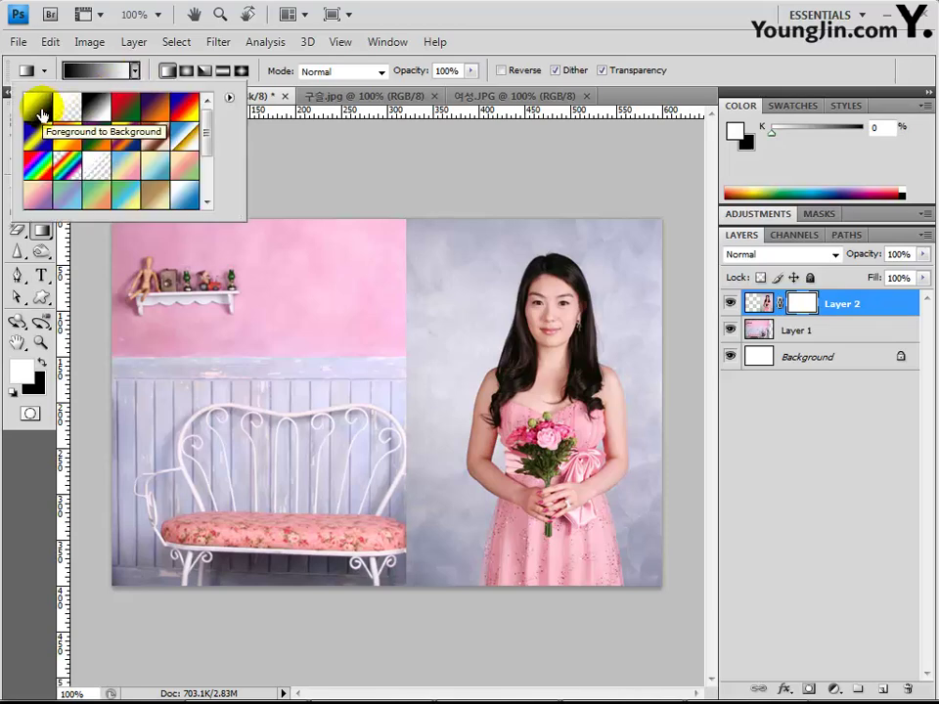
left_click(41, 116)
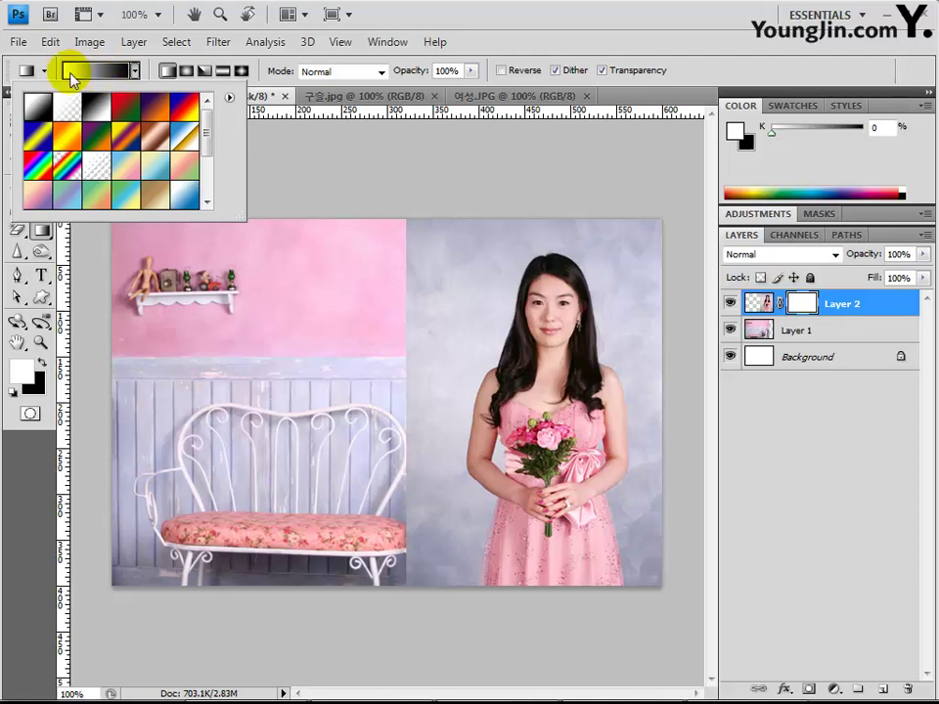
left_click(134, 71)
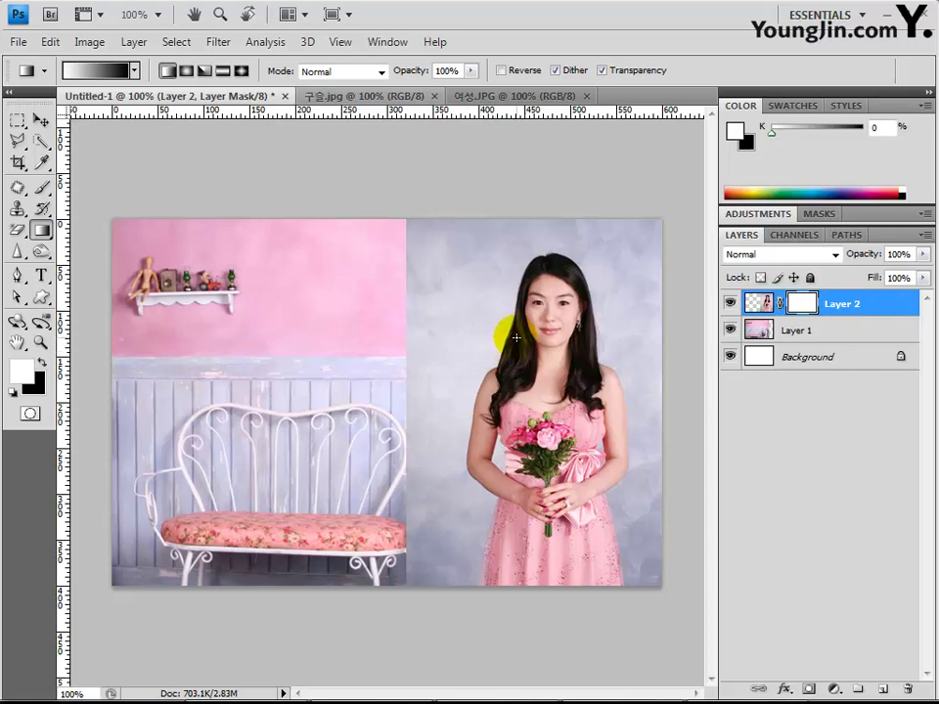
Step: Draw linear gradients leftward across the woman layer's mask, redrawing with shorter spans until its left edge blends softly into the room beside the bench
left_click_drag(500, 337, 319, 350)
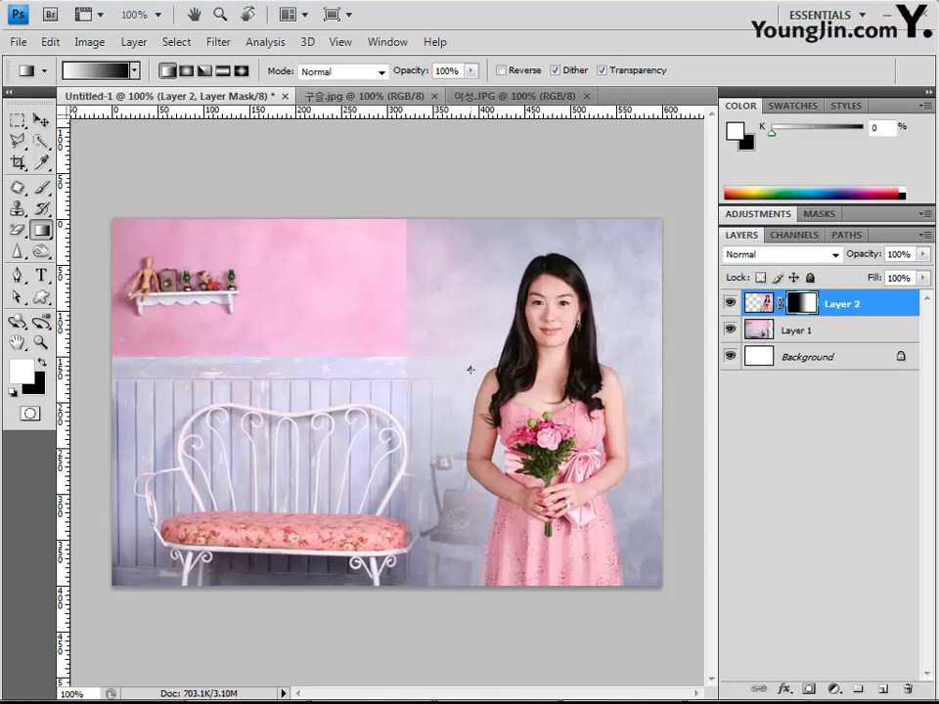
left_click_drag(470, 369, 389, 376)
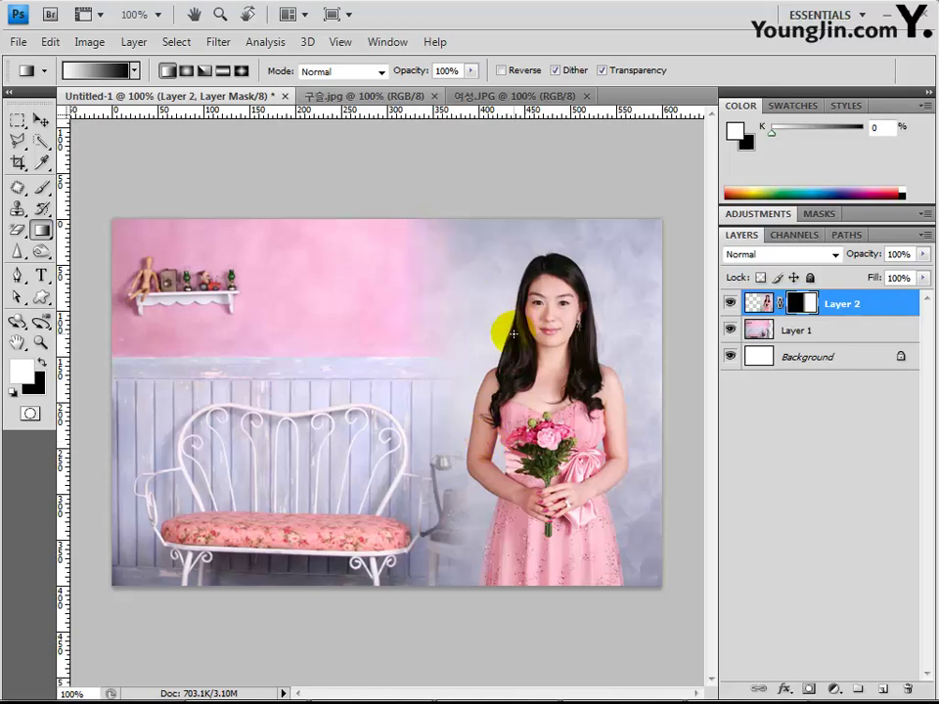
left_click_drag(479, 365, 391, 367)
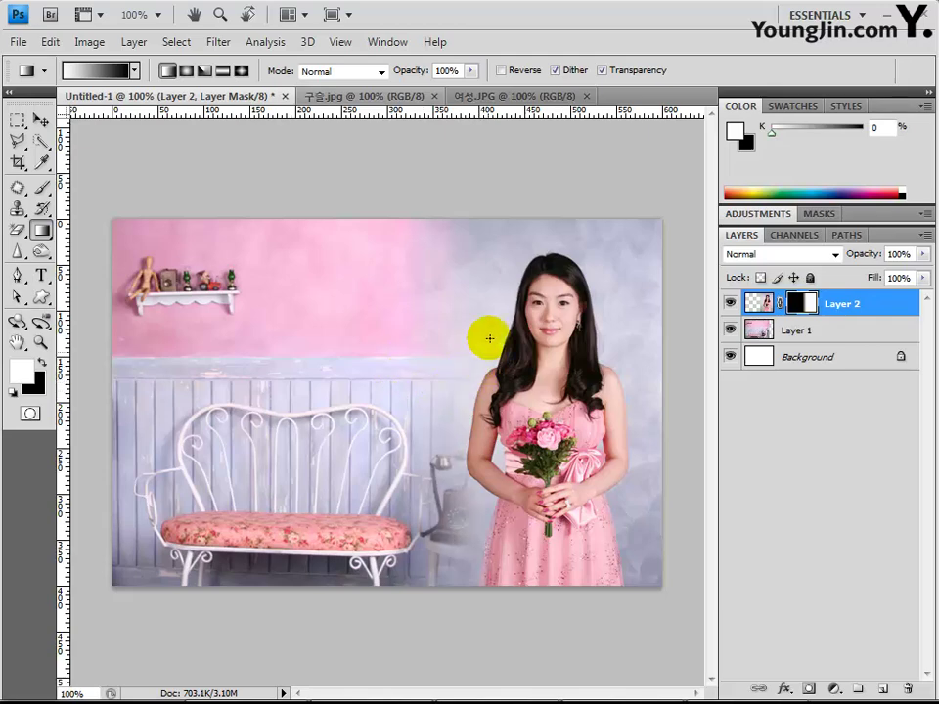
left_click_drag(490, 511, 451, 510)
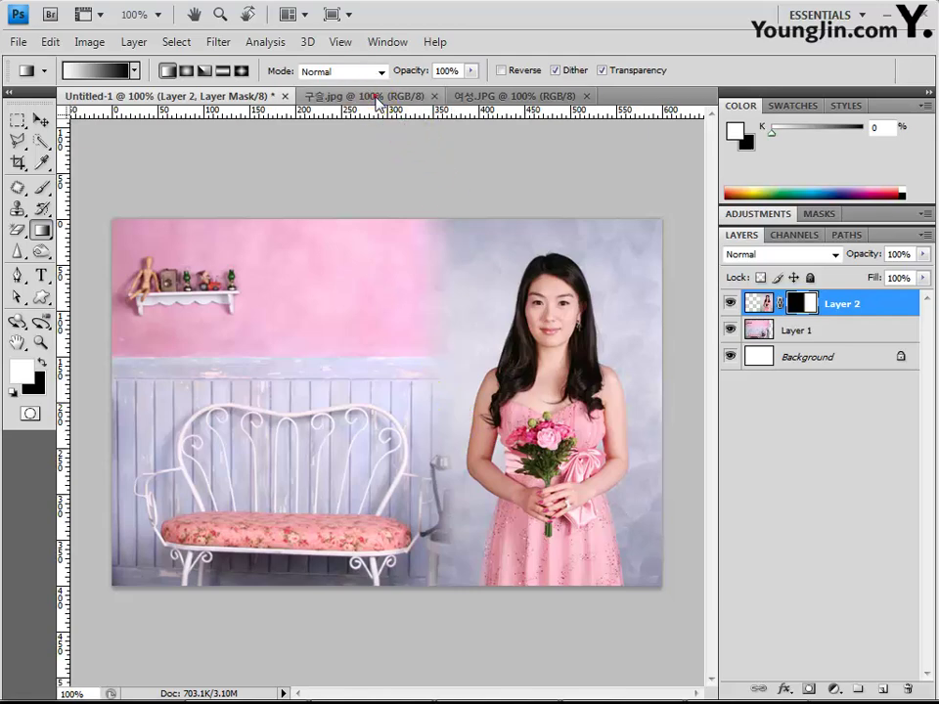
Step: Select the entire 구슬.jpg beads image and copy it
left_click(373, 95)
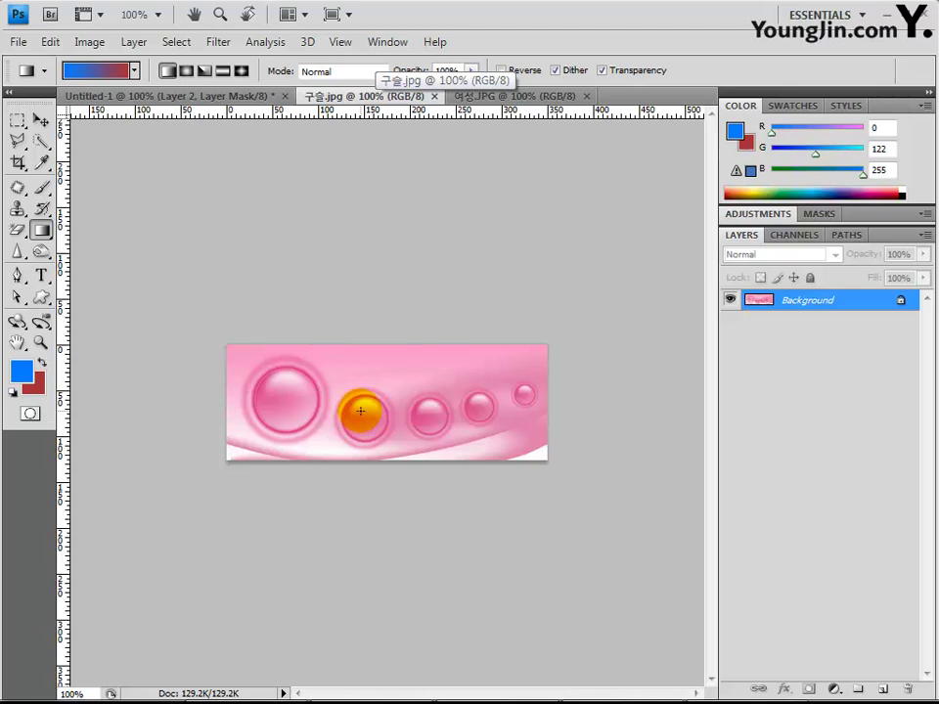
left_click(176, 42)
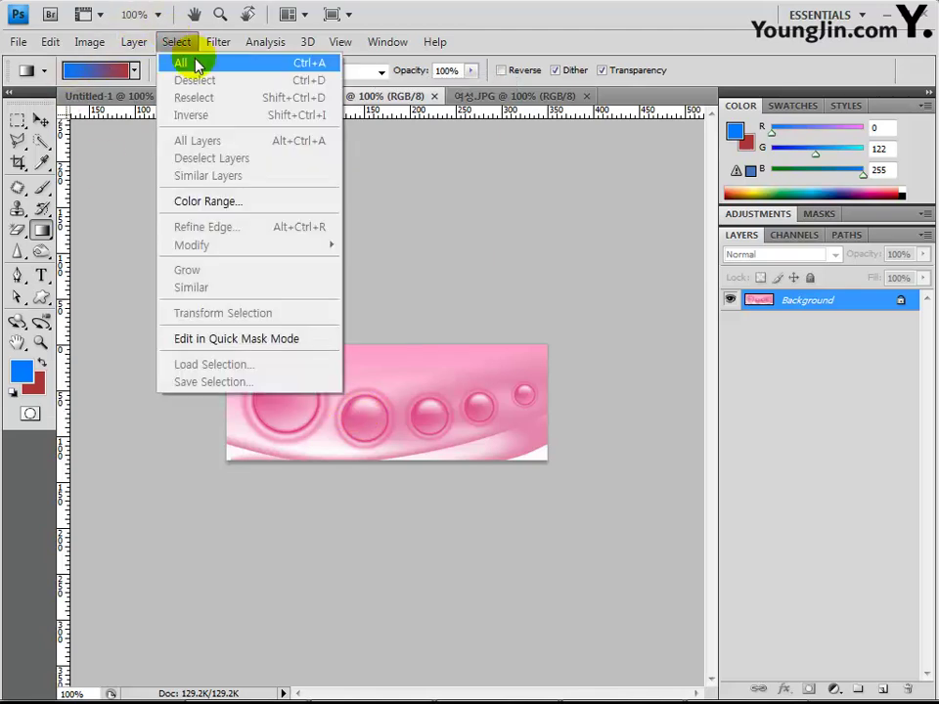
left_click(196, 65)
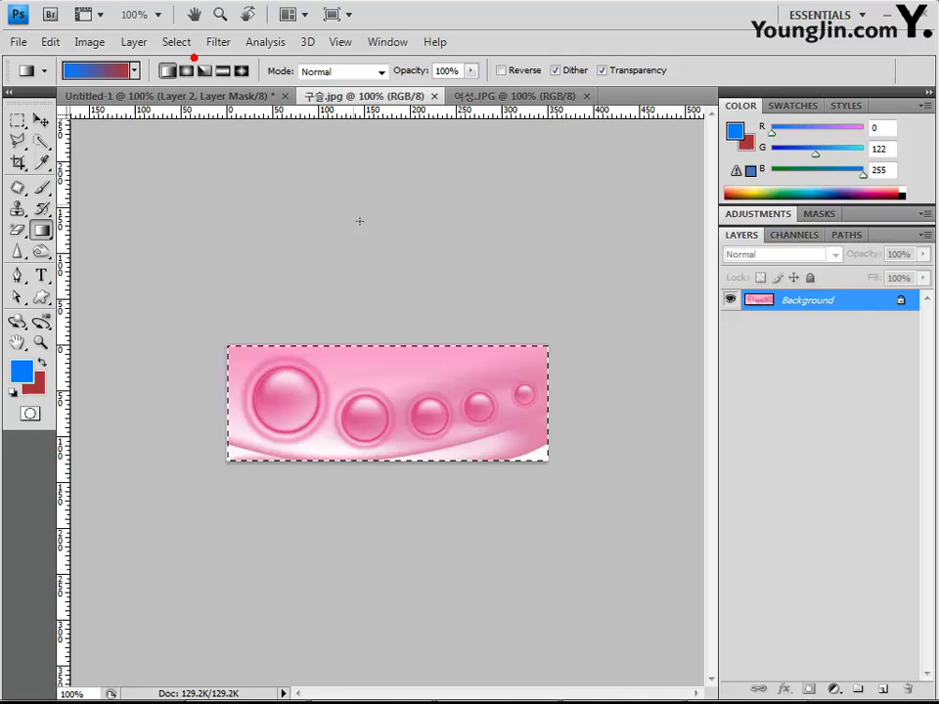
left_click(50, 41)
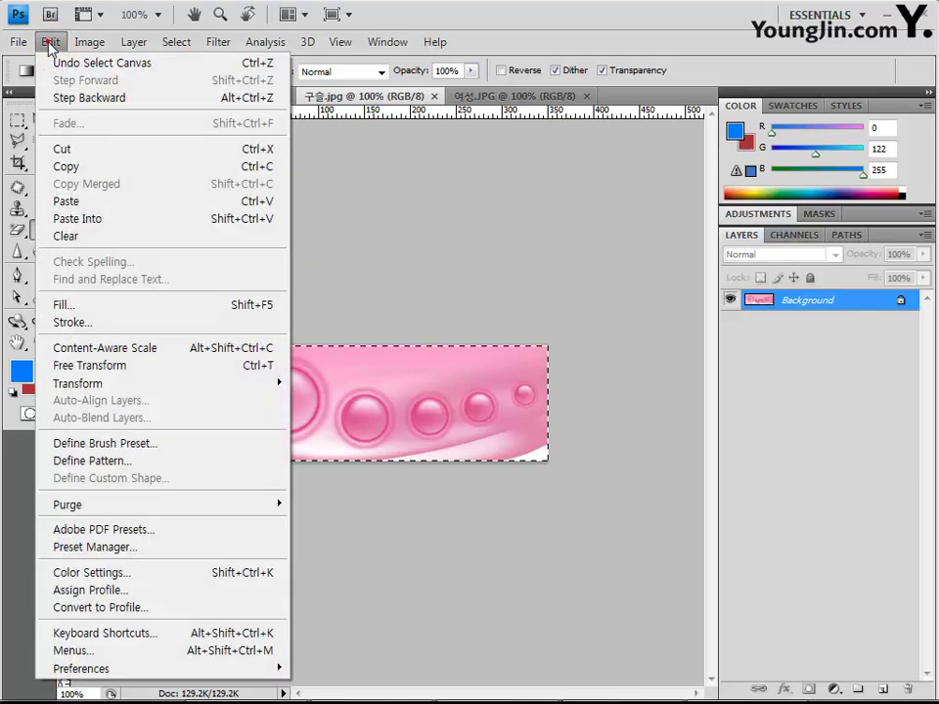
left_click(70, 166)
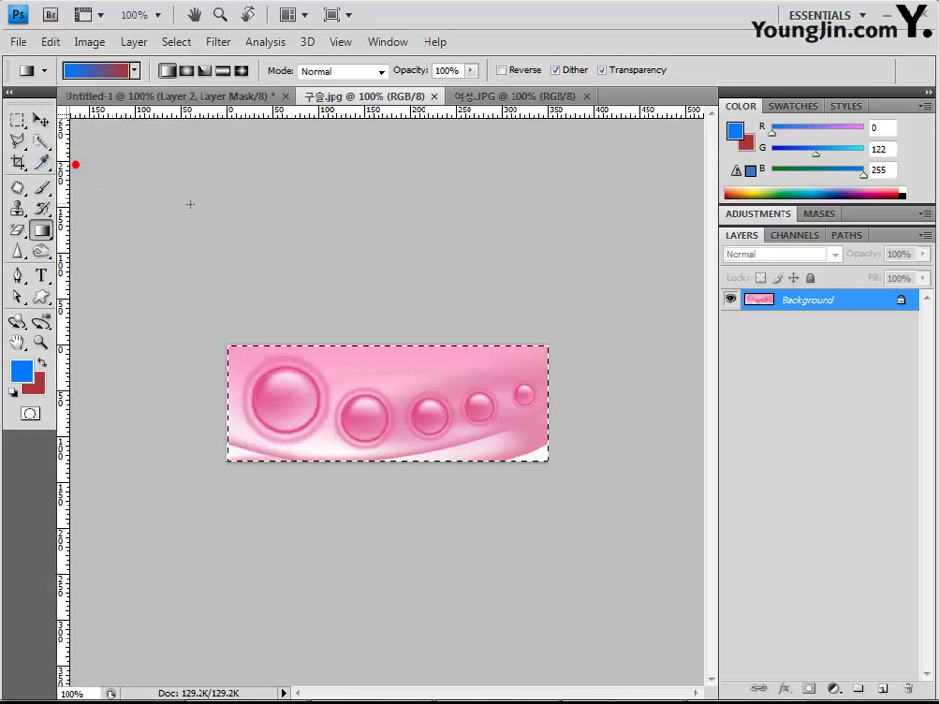
Step: In the Untitled-1 composite, draw a circular selection about 125 px across between the bench and the woman with the Elliptical Marquee tool
left_click(121, 96)
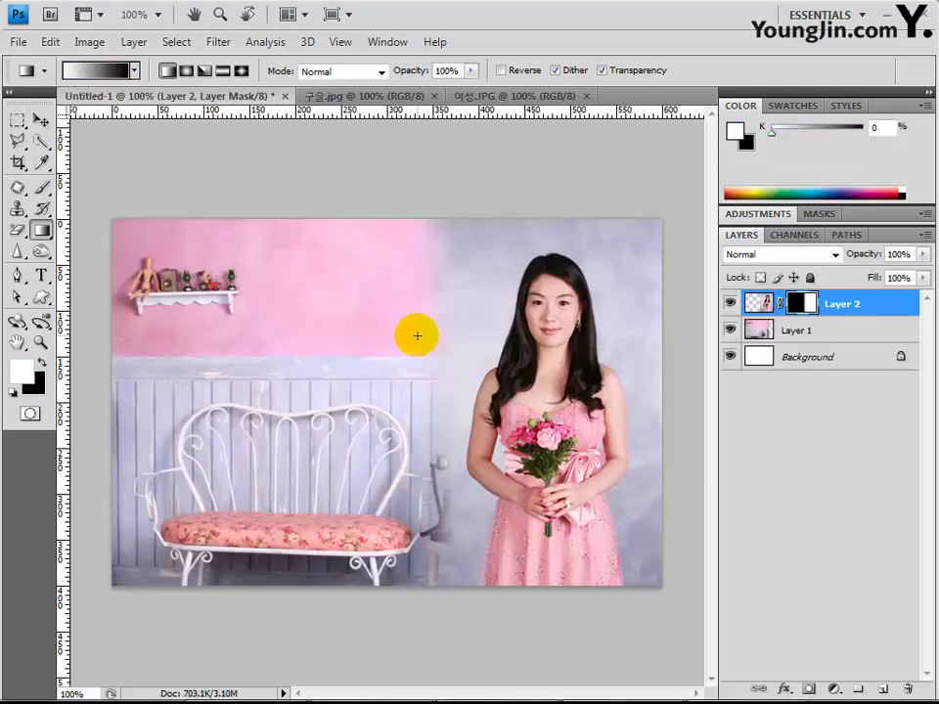
left_click(17, 122)
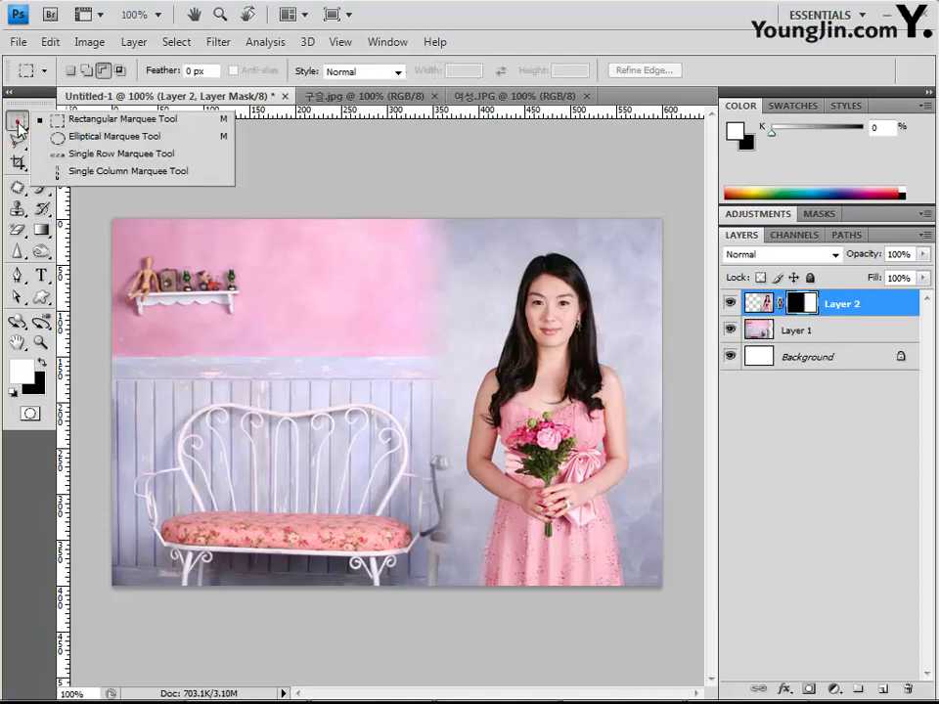
left_click(98, 137)
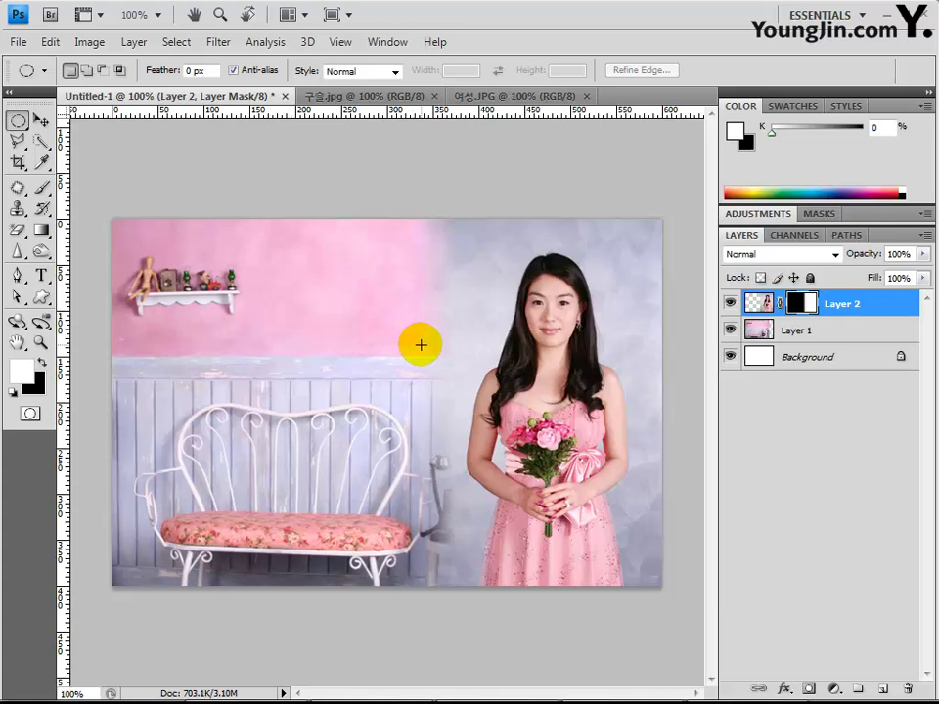
left_click_drag(421, 341, 502, 429)
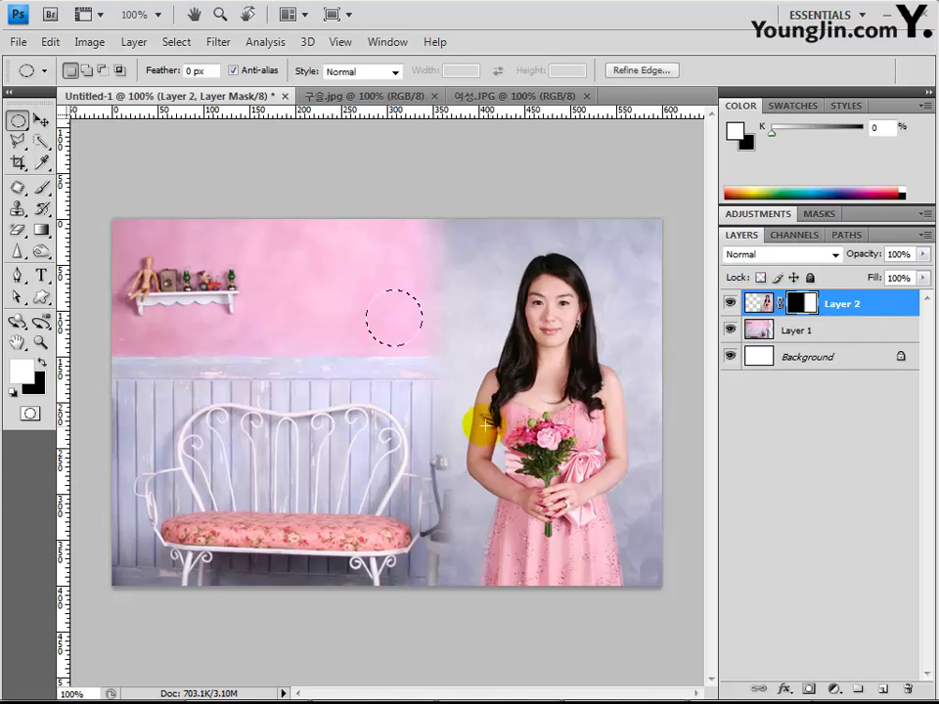
left_click(421, 353)
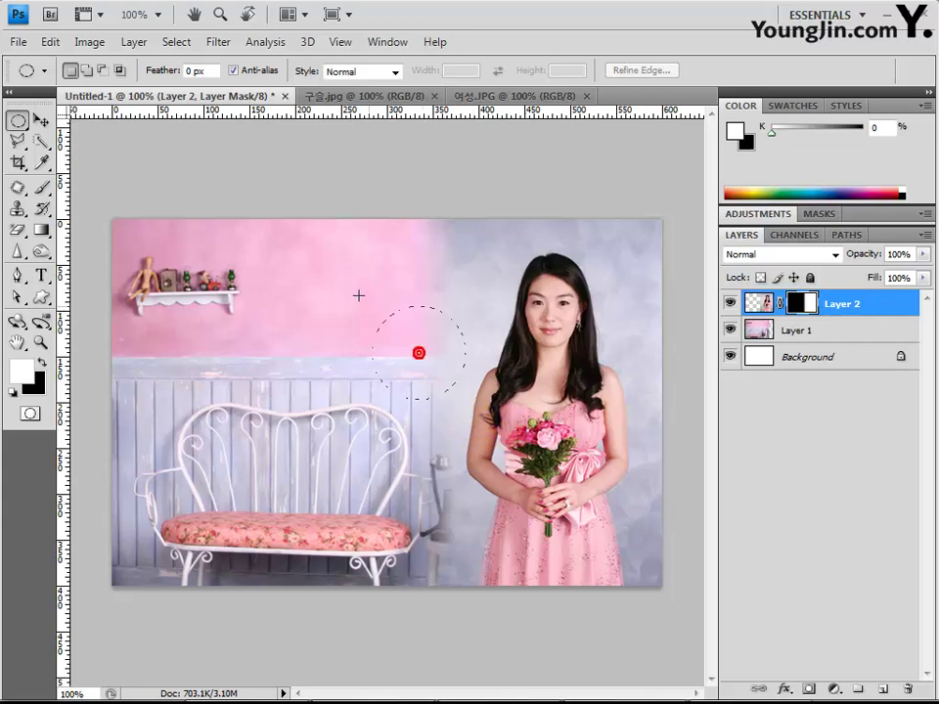
mouse_move(359, 296)
left_mouse_down()
mouse_move(331, 279)
mouse_move(343, 295)
mouse_move(362, 295)
left_mouse_up()
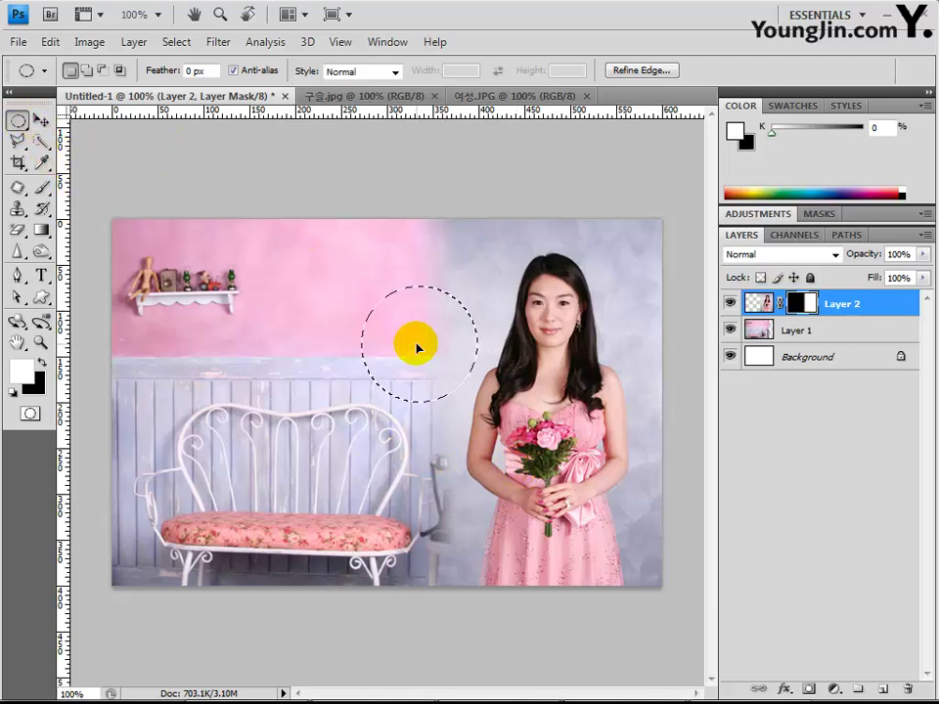
Step: Shift the circular selection slightly and paste the copied beads image into it with Paste Into
left_click_drag(417, 348, 417, 341)
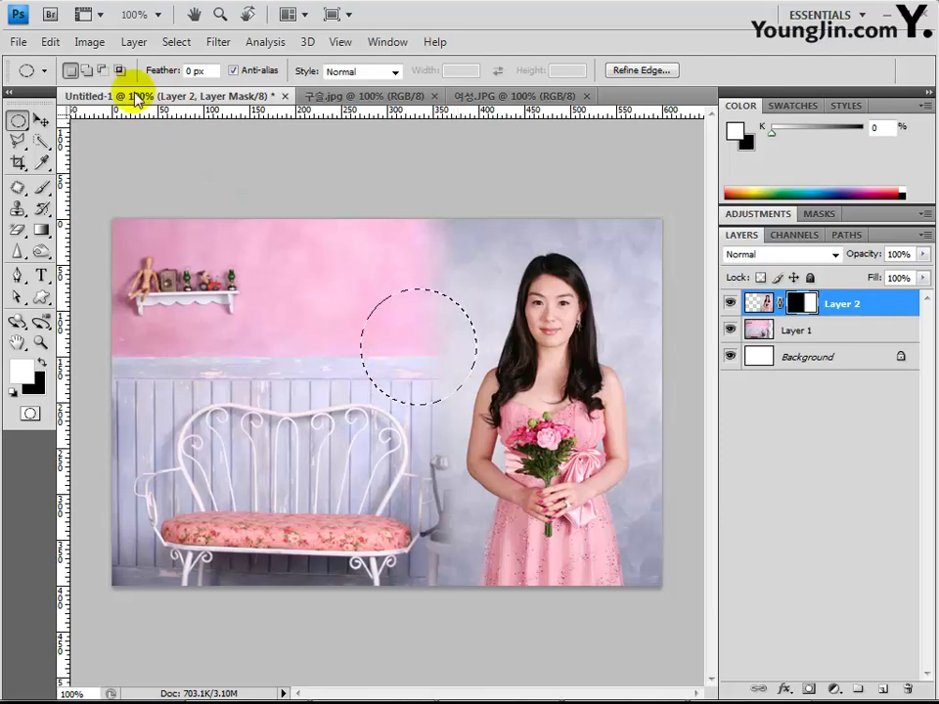
left_click(50, 42)
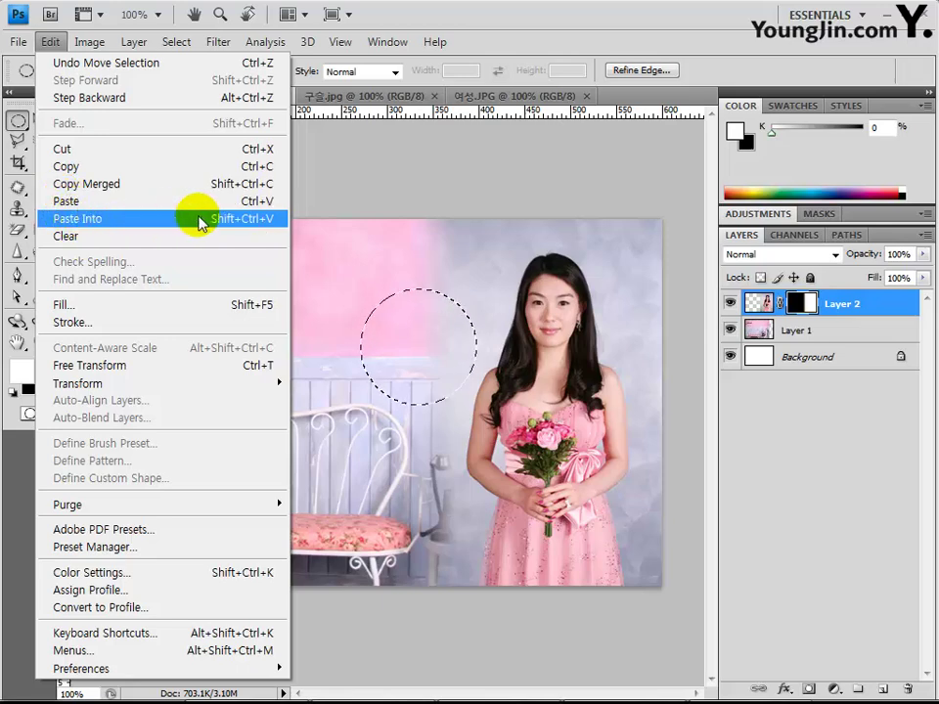
left_click(107, 225)
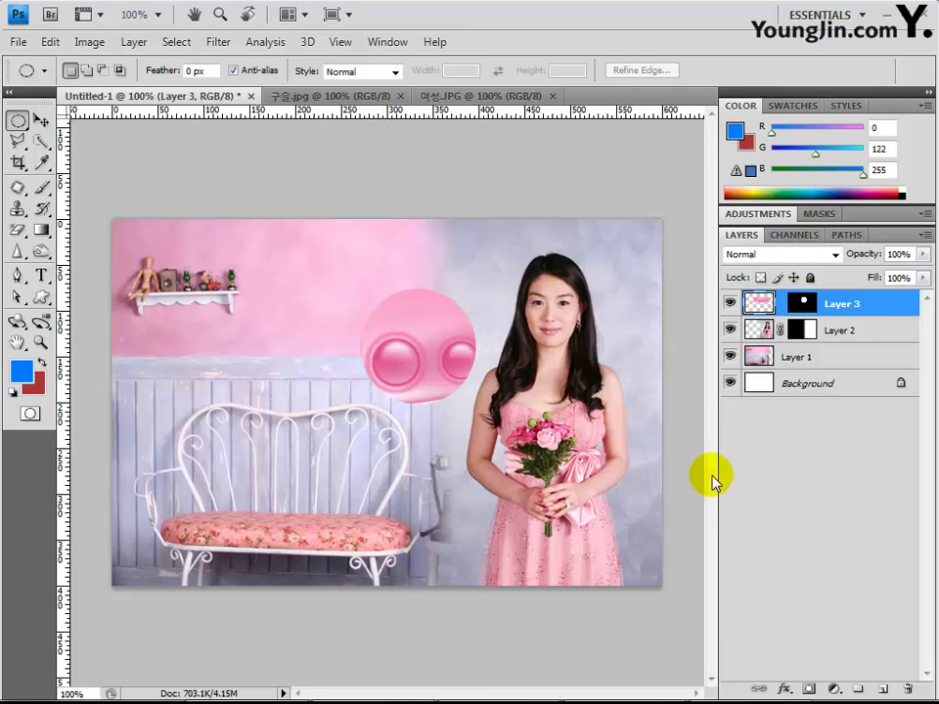
Step: Add a Stroke layer style with a size of 7 px to the circular beads layer
left_click(133, 41)
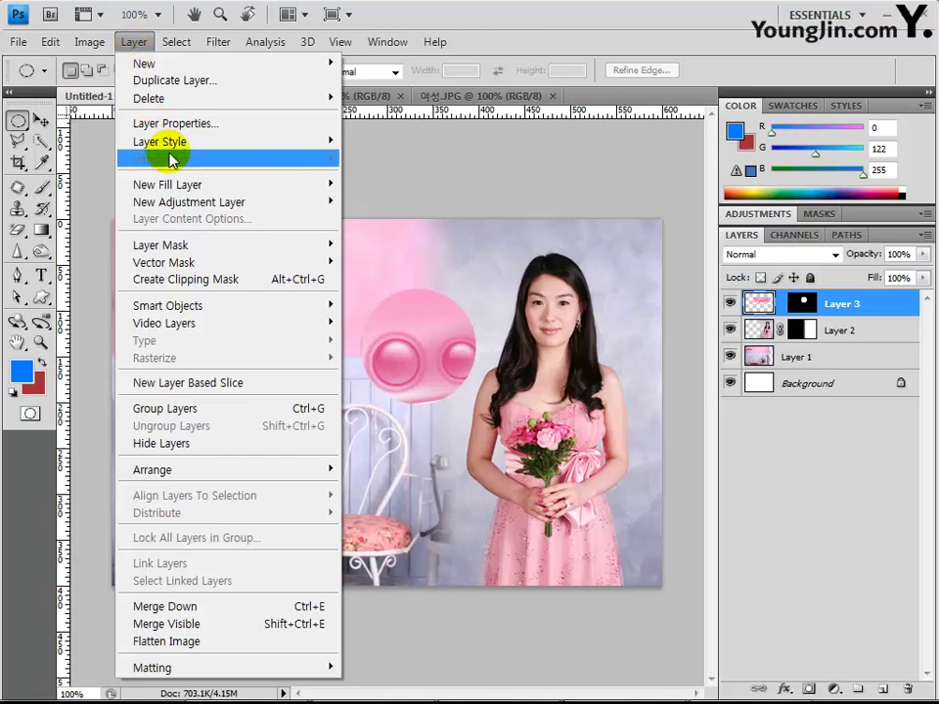
mouse_move(174, 143)
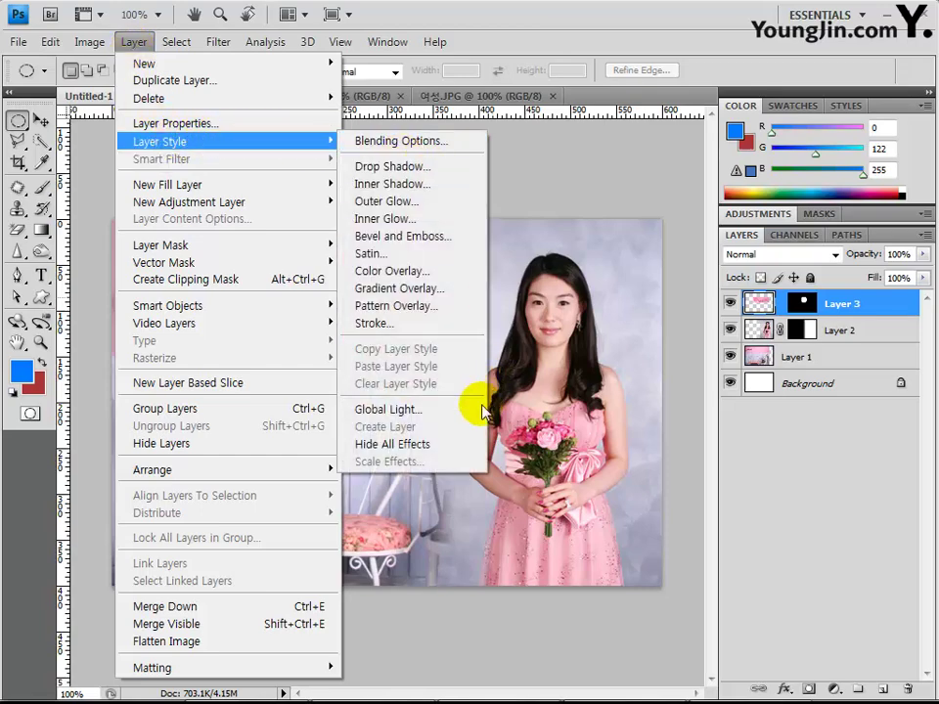
left_click(381, 326)
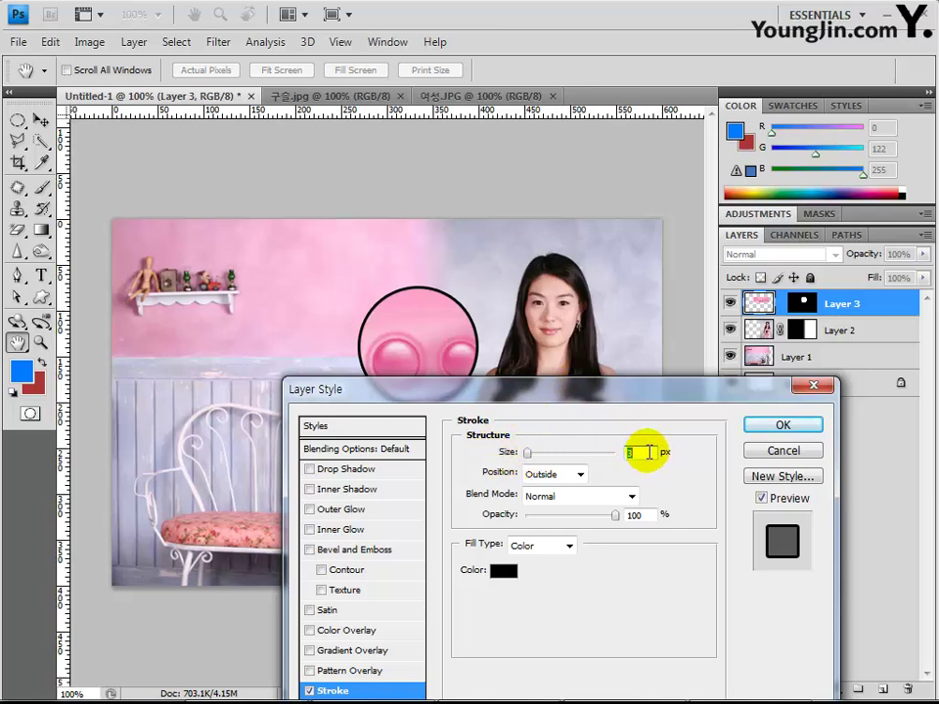
type("7")
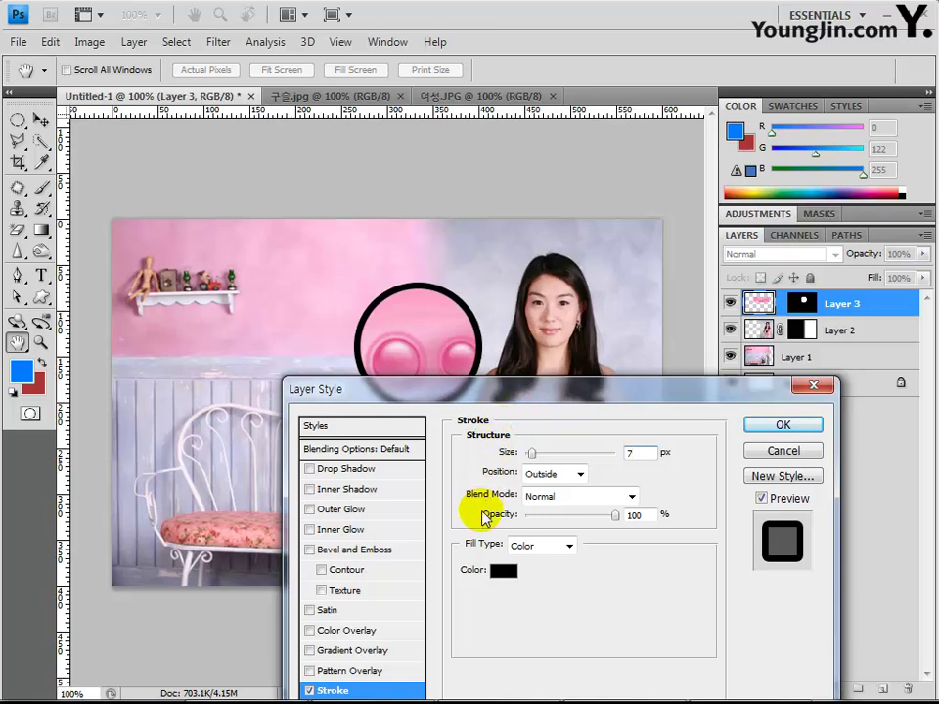
Step: Set the stroke colour to #c0c2d7
left_click(502, 571)
left_click_drag(700, 456, 610, 458)
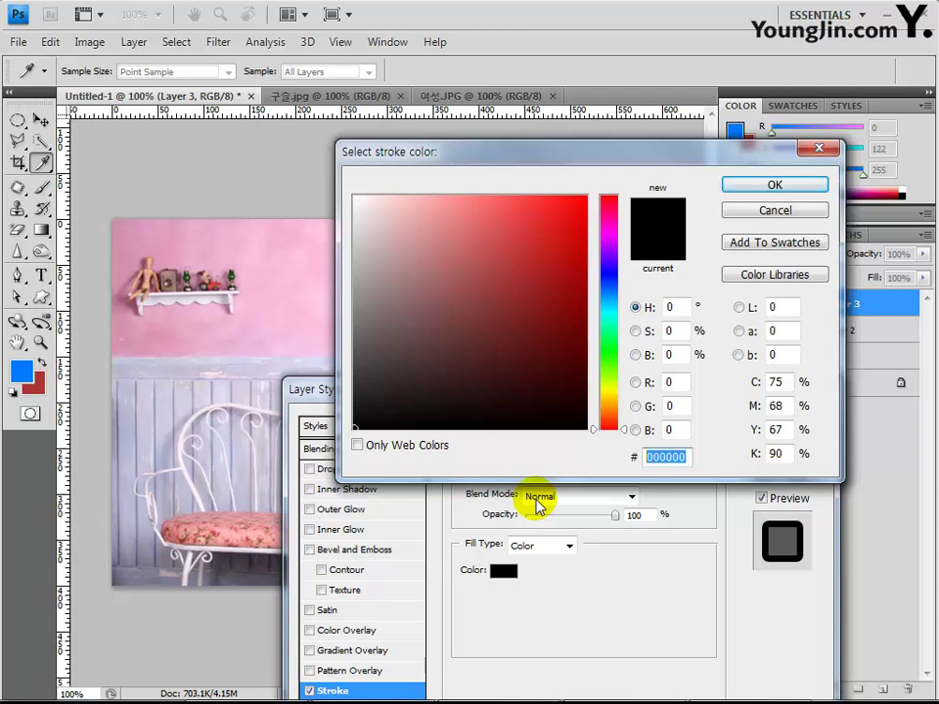
type("c")
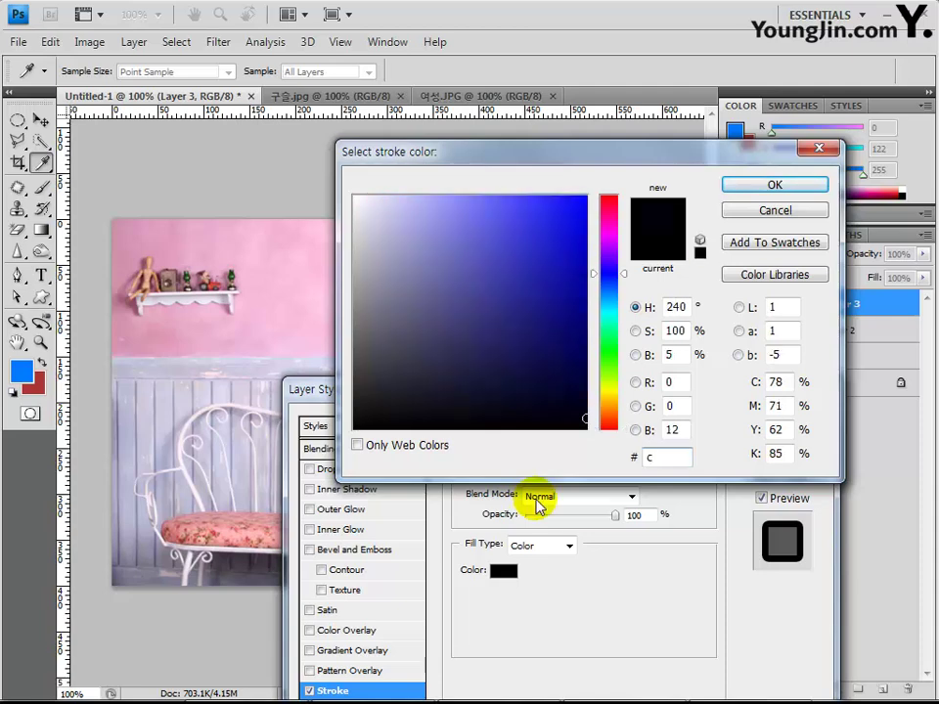
type("0")
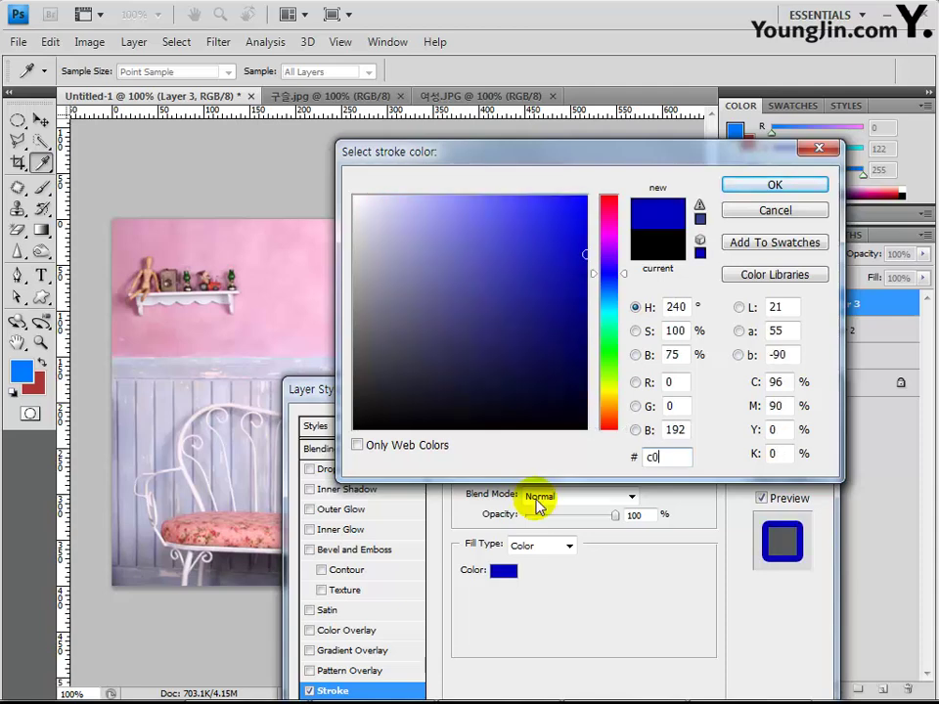
type("c2d")
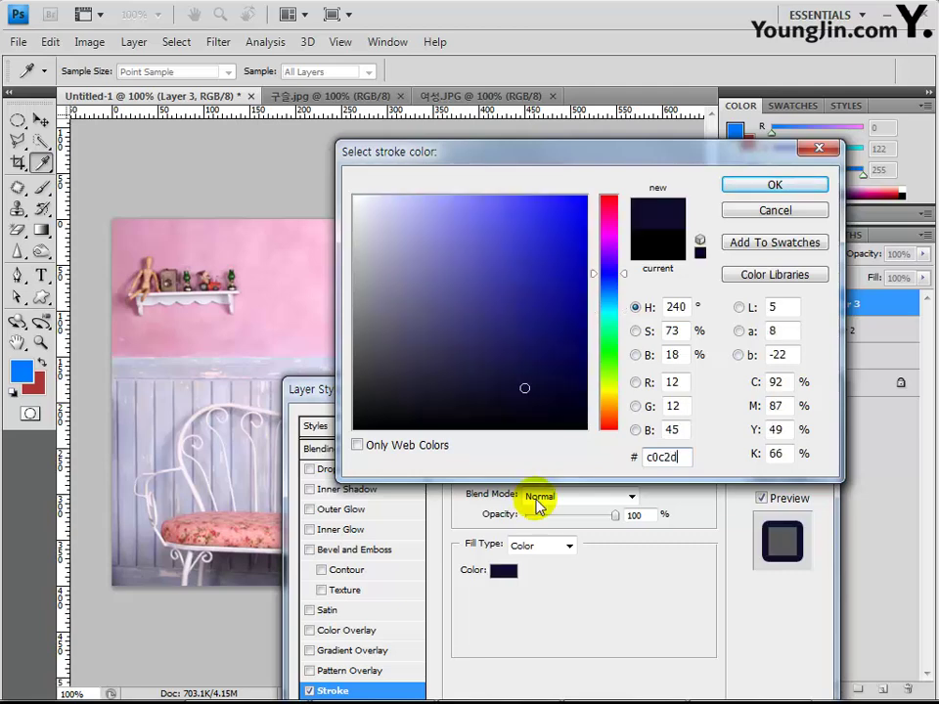
type("7")
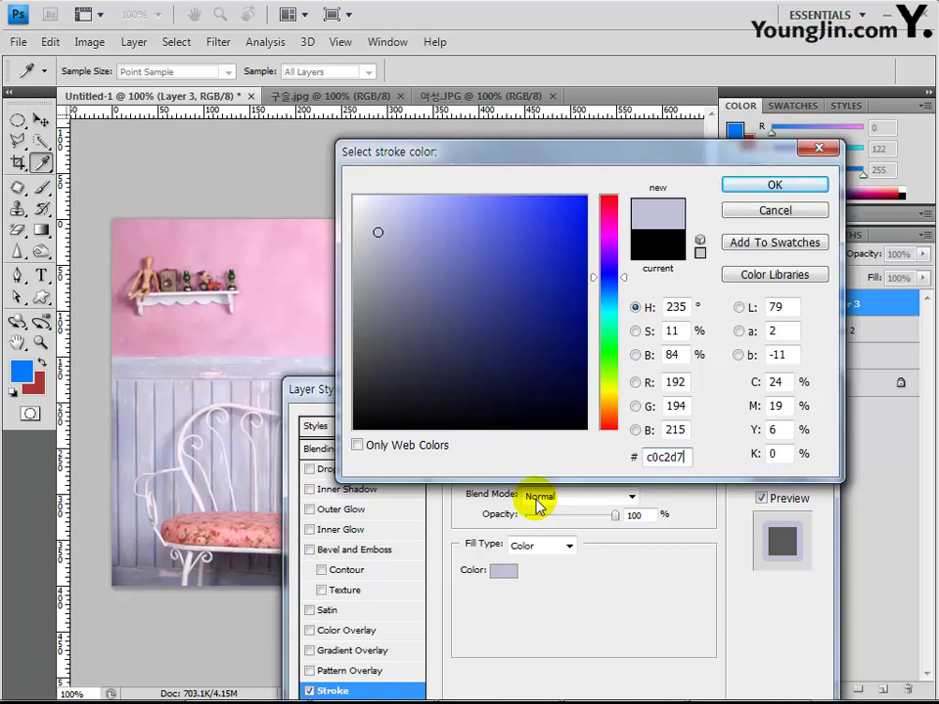
key("Return")
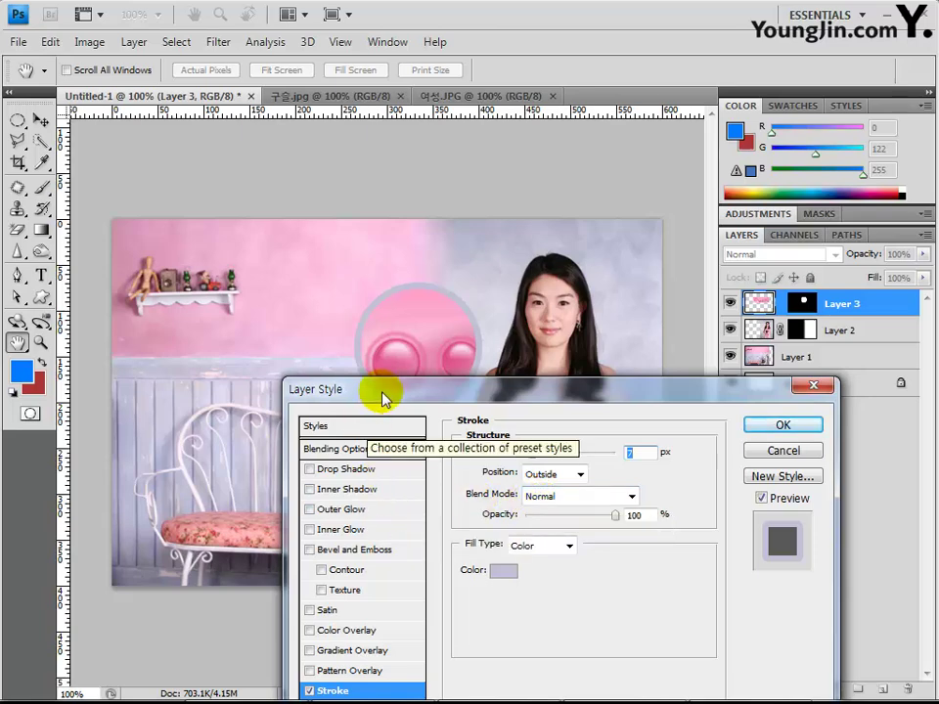
Step: Add an Outer Glow with a size of 43 px to the beads layer and apply the layer styles
left_click_drag(384, 391, 397, 345)
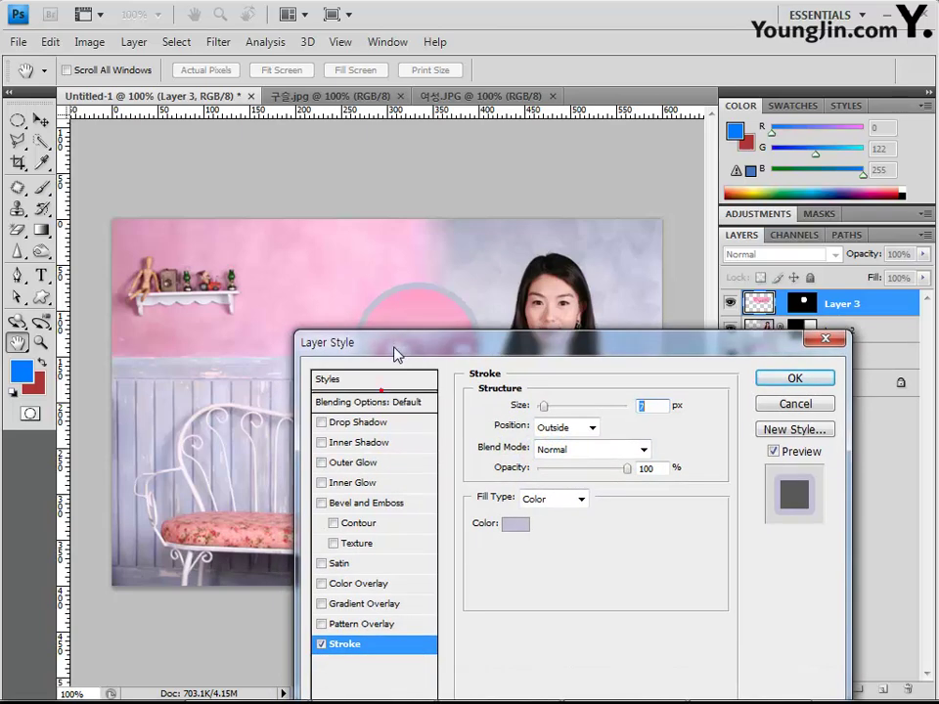
left_click(364, 465)
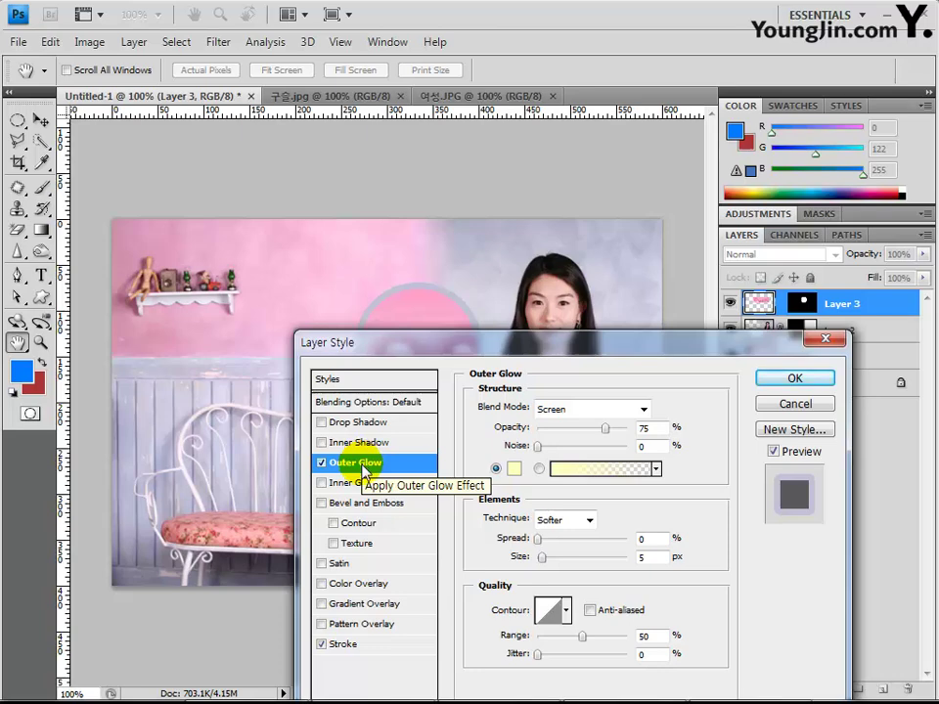
double_click(645, 556)
type("43")
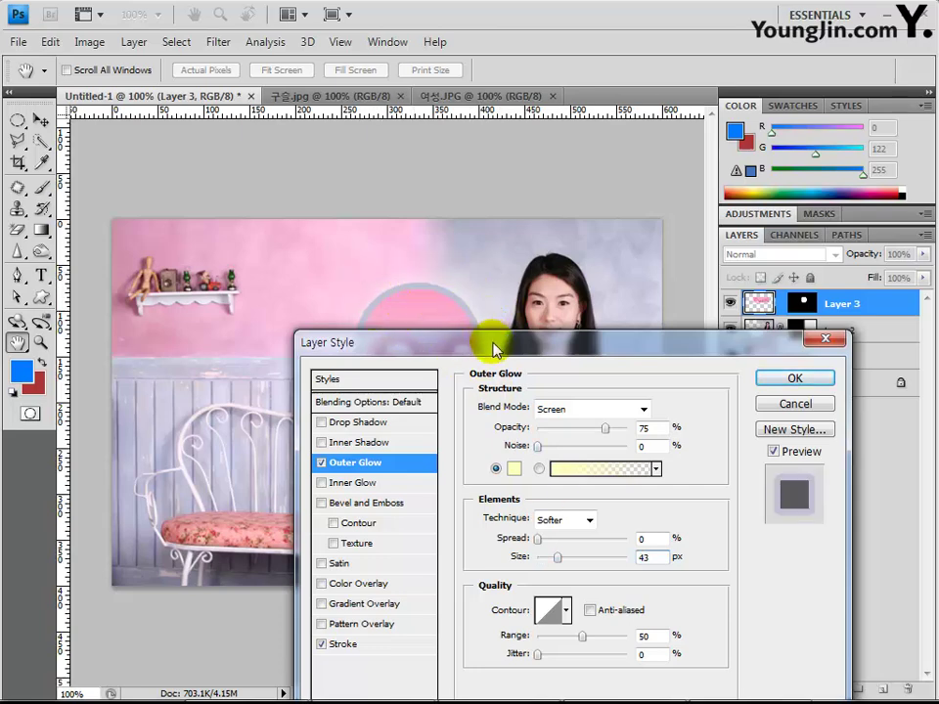
left_click_drag(493, 349, 440, 408)
left_click(744, 438)
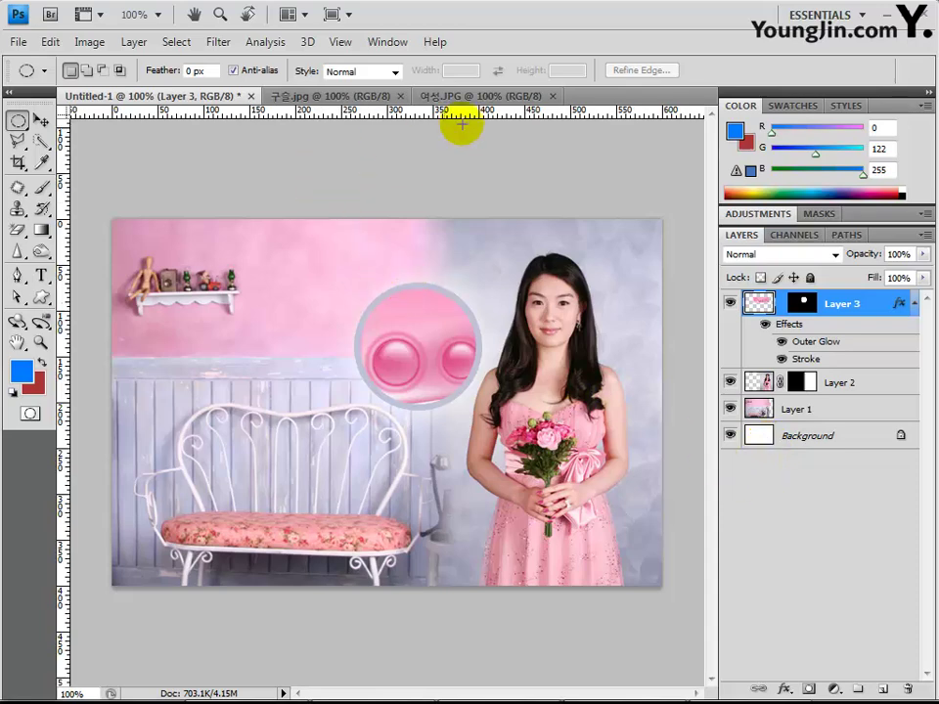
Step: Close all open images without saving the composite
left_click(17, 44)
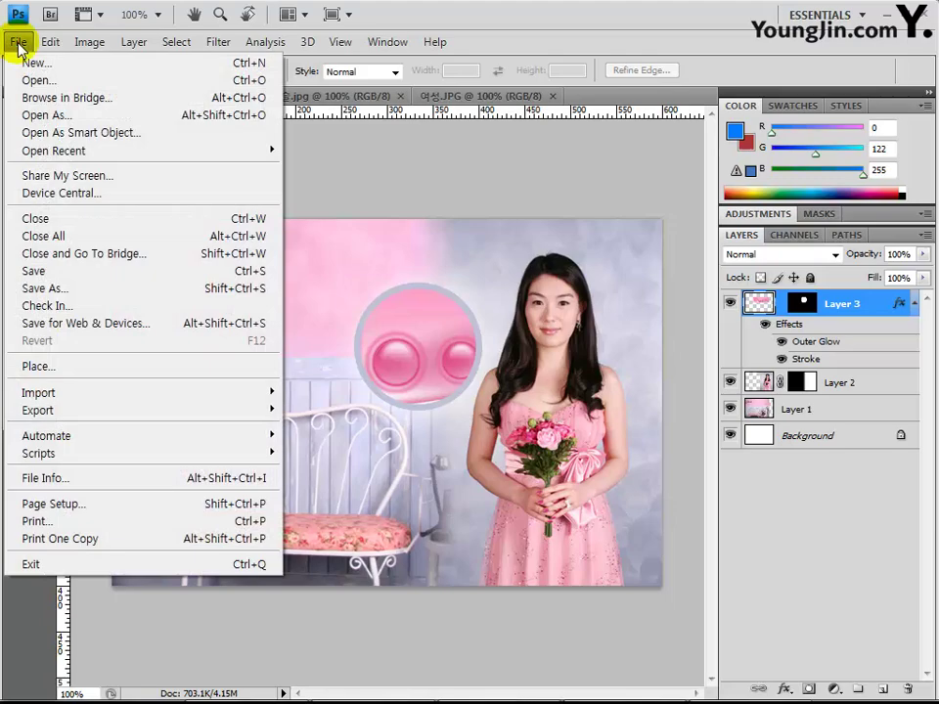
left_click(137, 238)
left_click(426, 246)
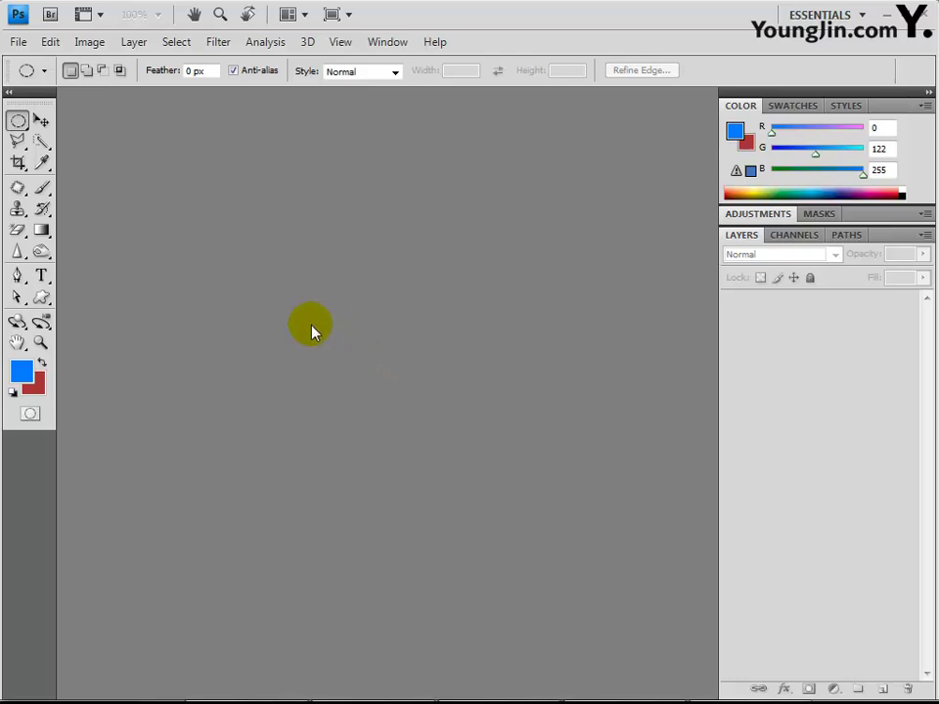
Step: Create a new 350 x 400 pixel document named 002 at 72 pixels/inch in RGB Color with a white background
left_click(18, 42)
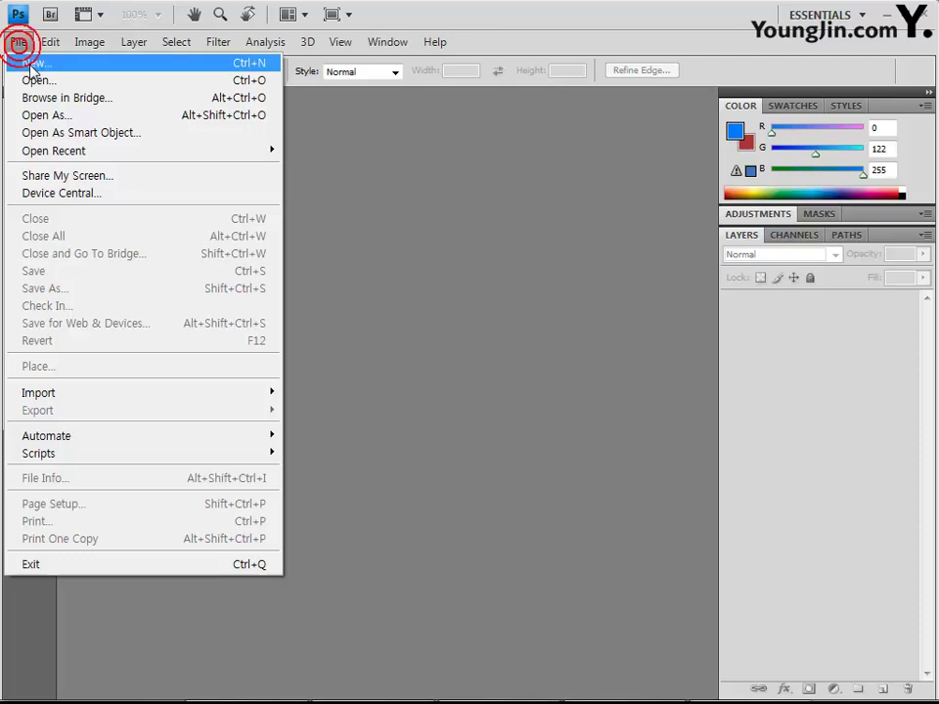
left_click(32, 62)
double_click(287, 202)
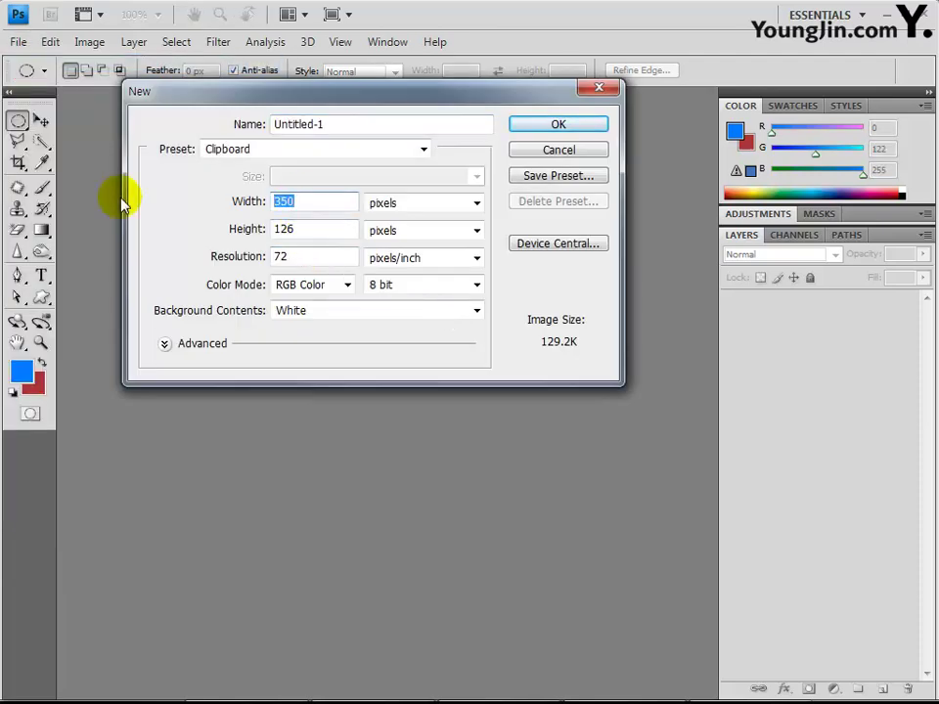
type("3")
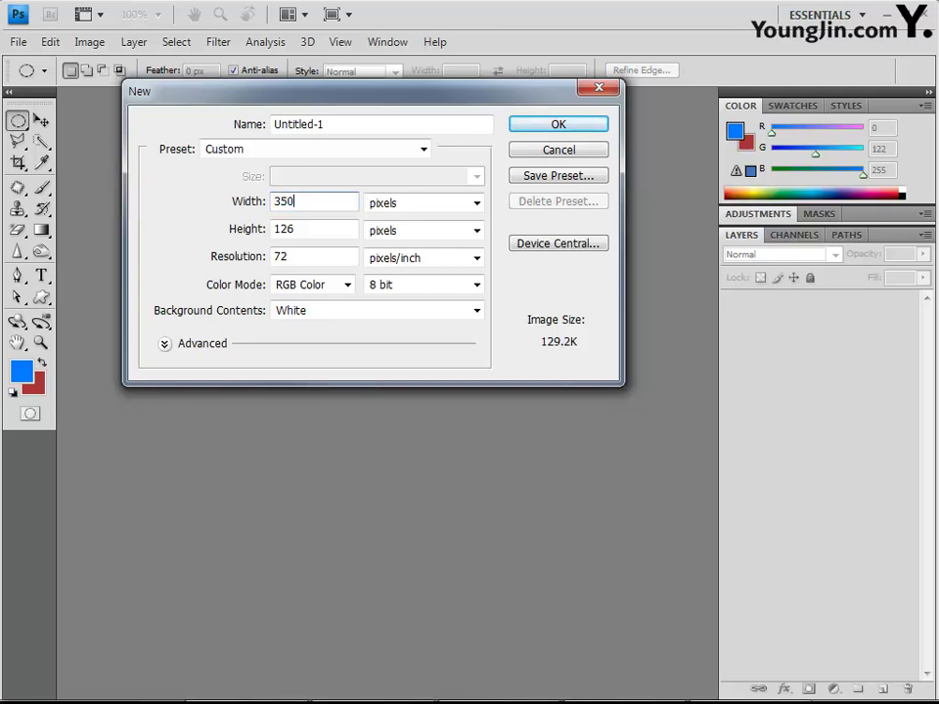
key("Tab")
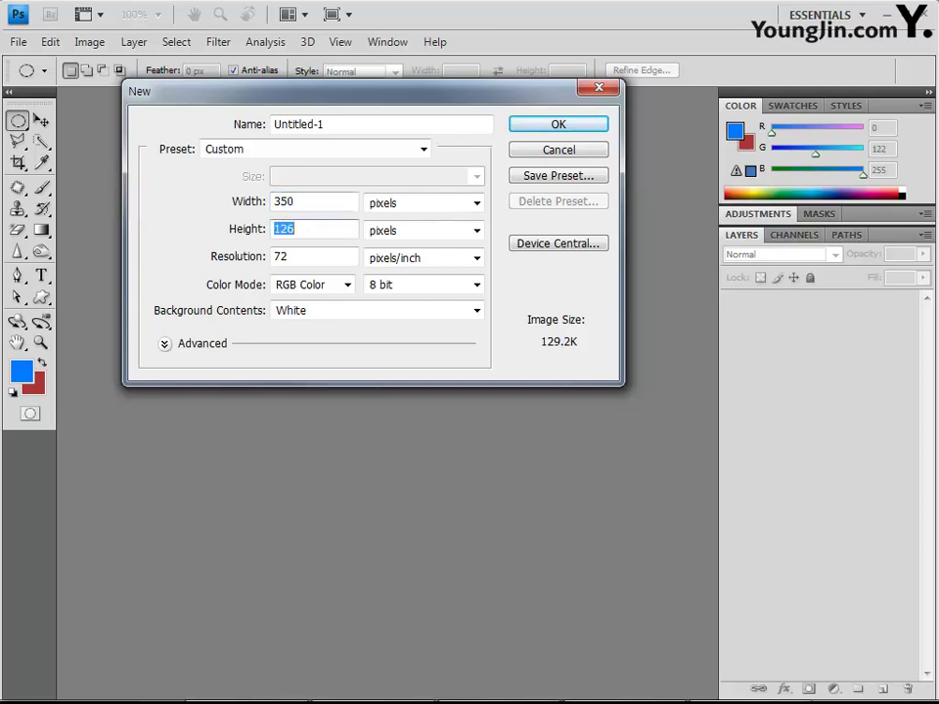
type("400")
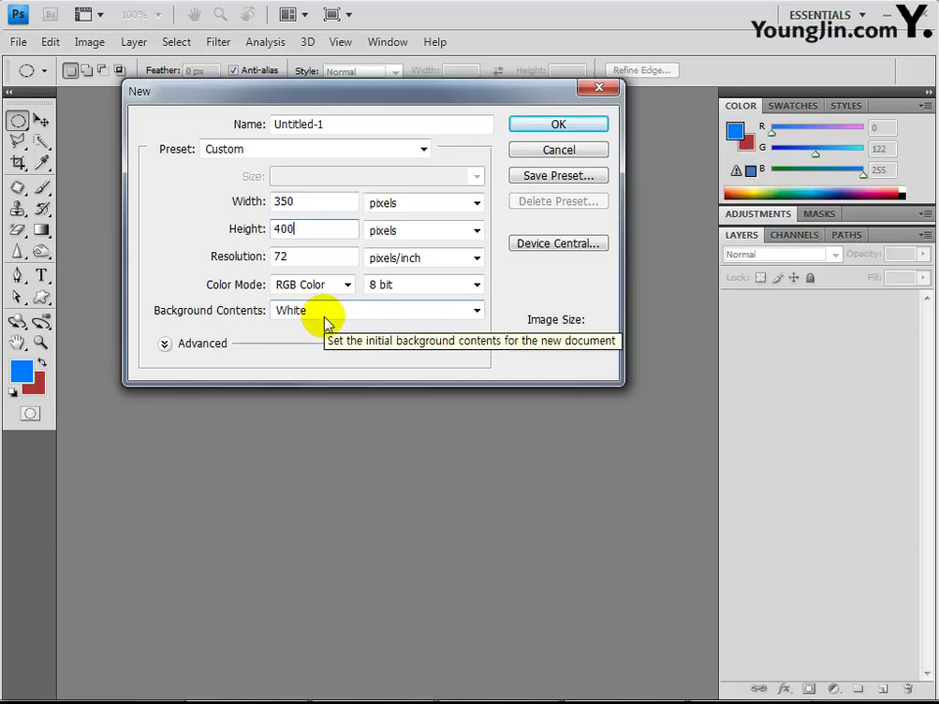
left_click(333, 124)
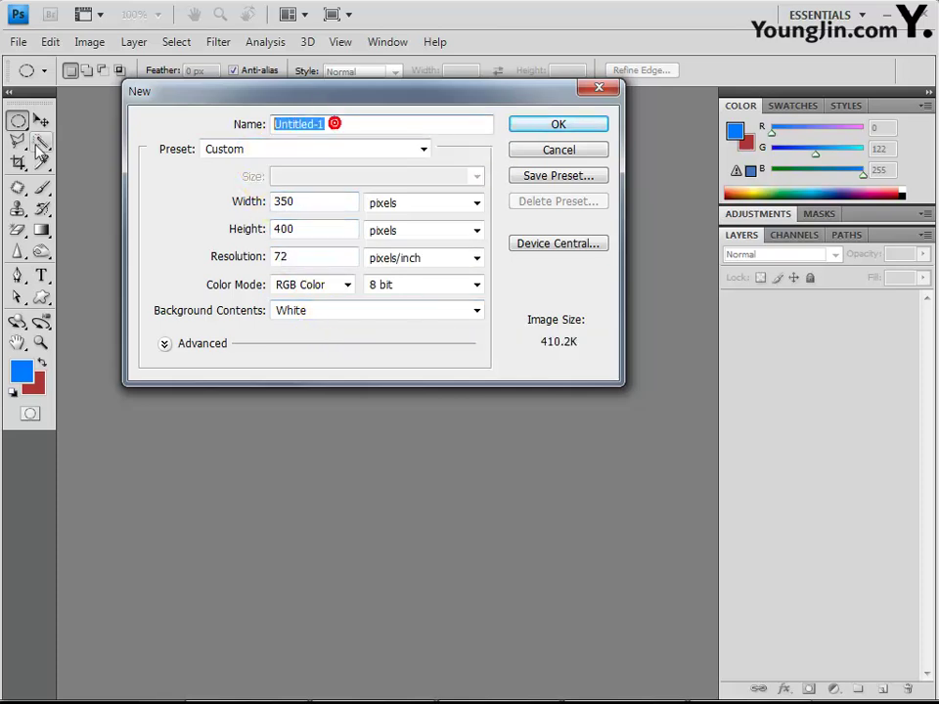
type("002")
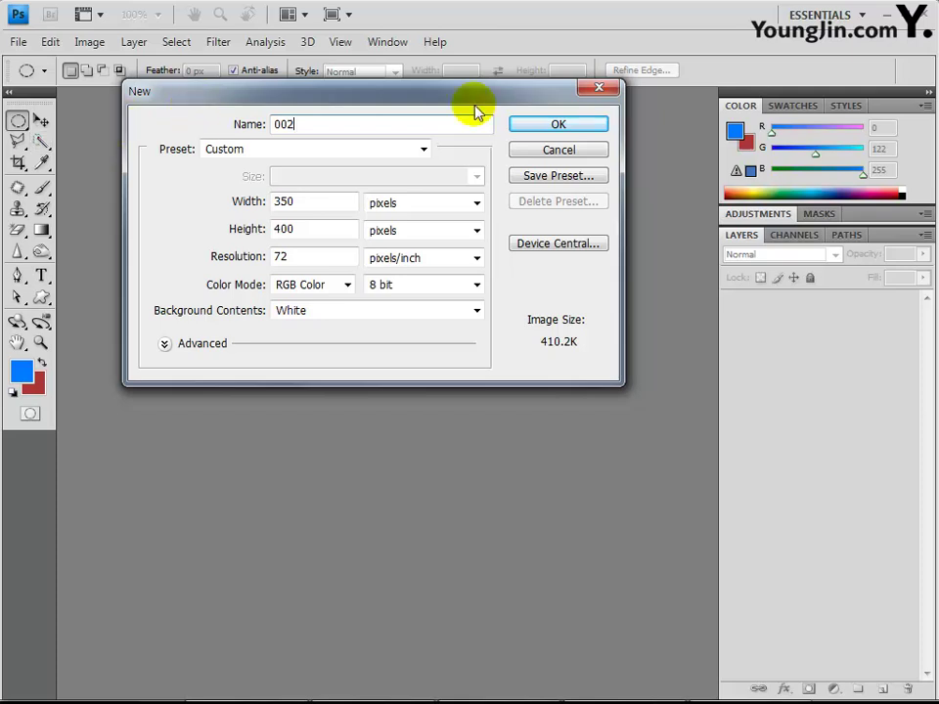
left_click(540, 118)
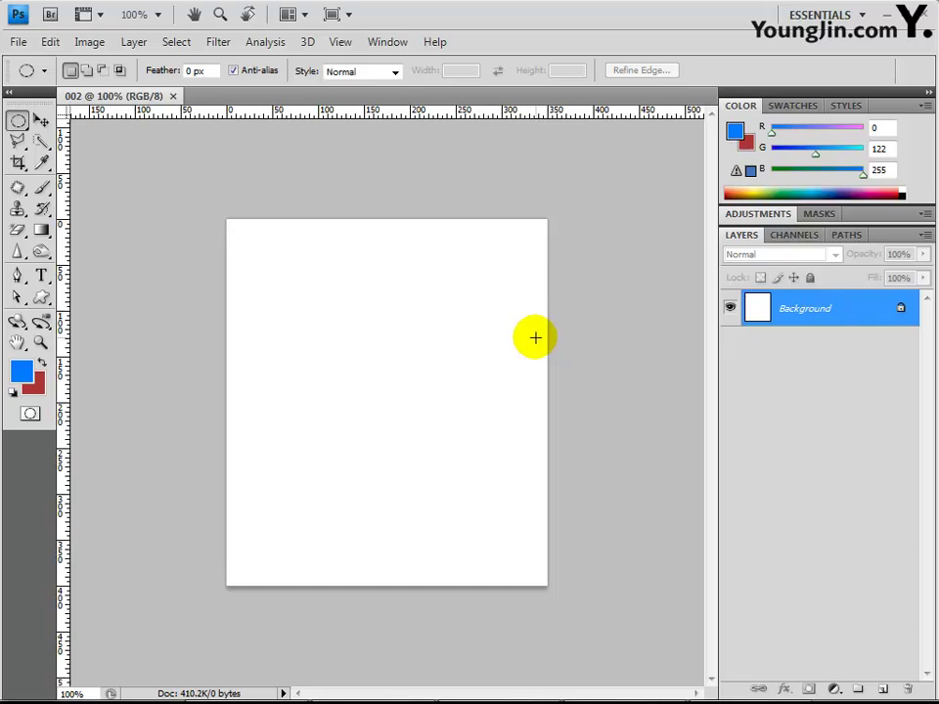
Step: Open the images 눈나무.JPG, 눈배경.JPG, 산타.JPG and 선물.jpg together from the Chapter03 folder
left_click(19, 42)
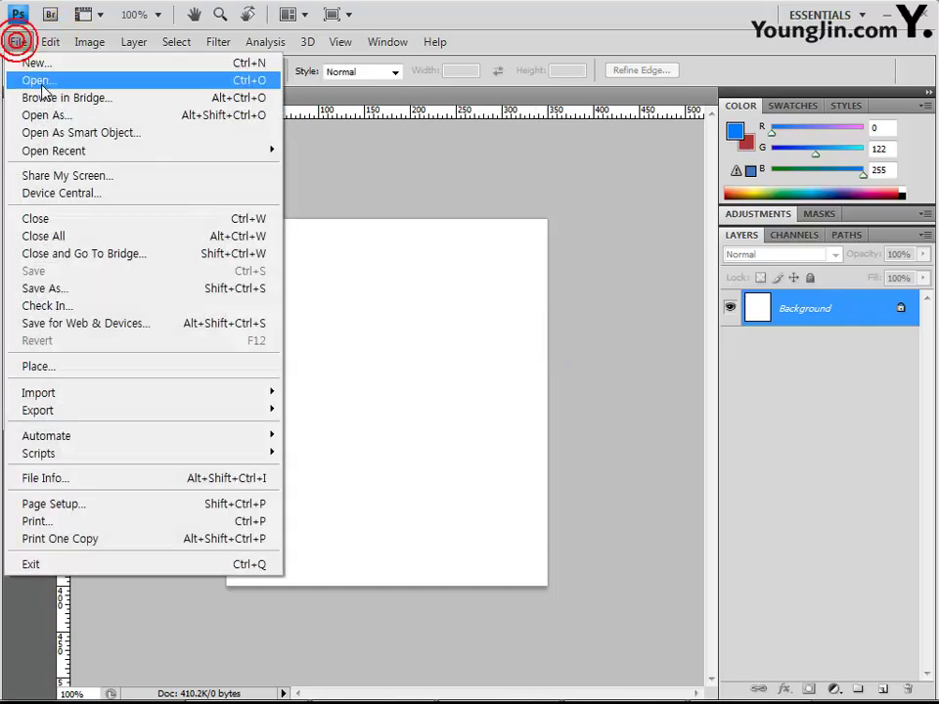
left_click(37, 78)
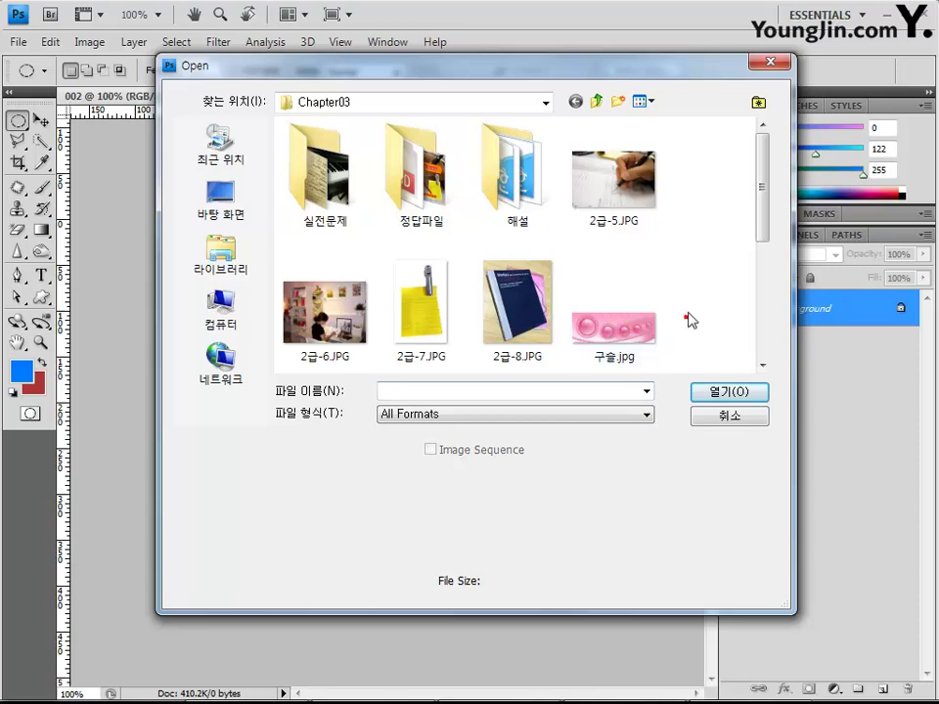
scroll(688, 319, "down", 1)
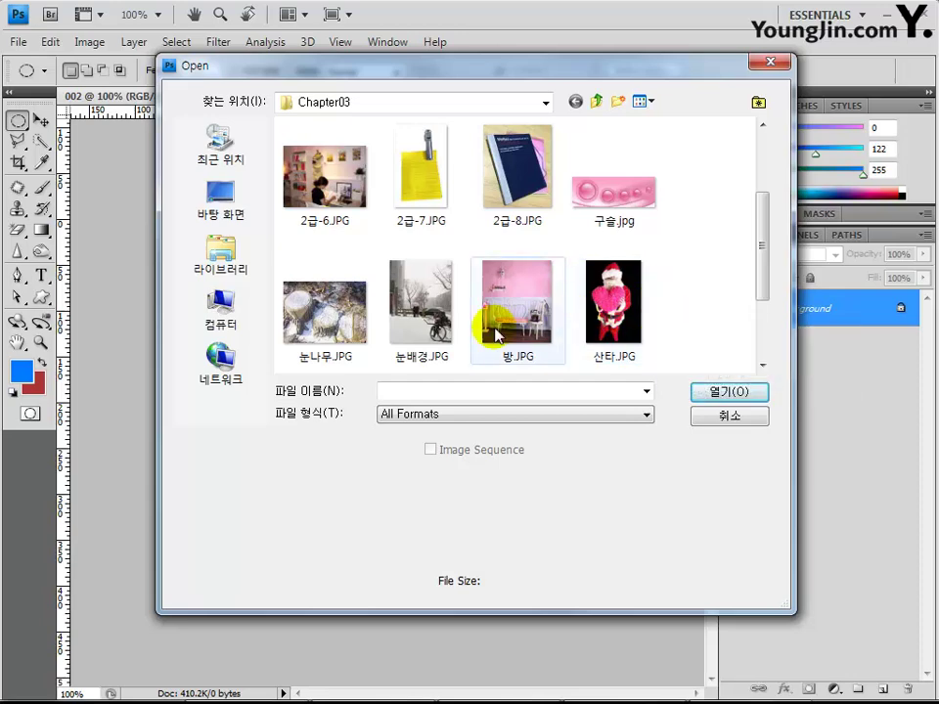
left_click(332, 327)
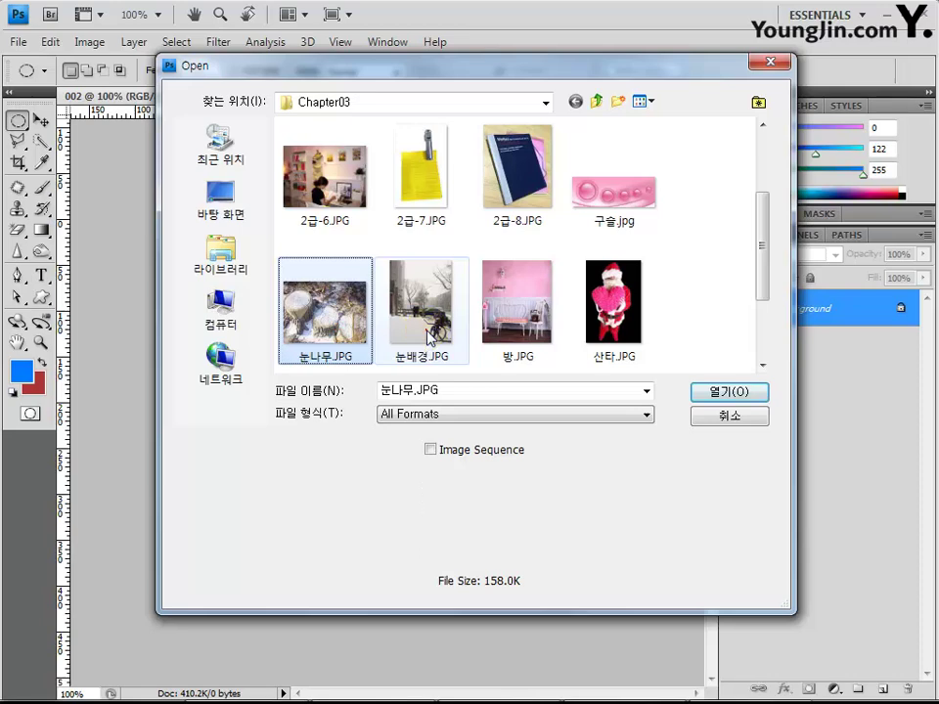
left_click(427, 334, "ctrl")
left_click(614, 322, "ctrl")
scroll(641, 340, "down", 1)
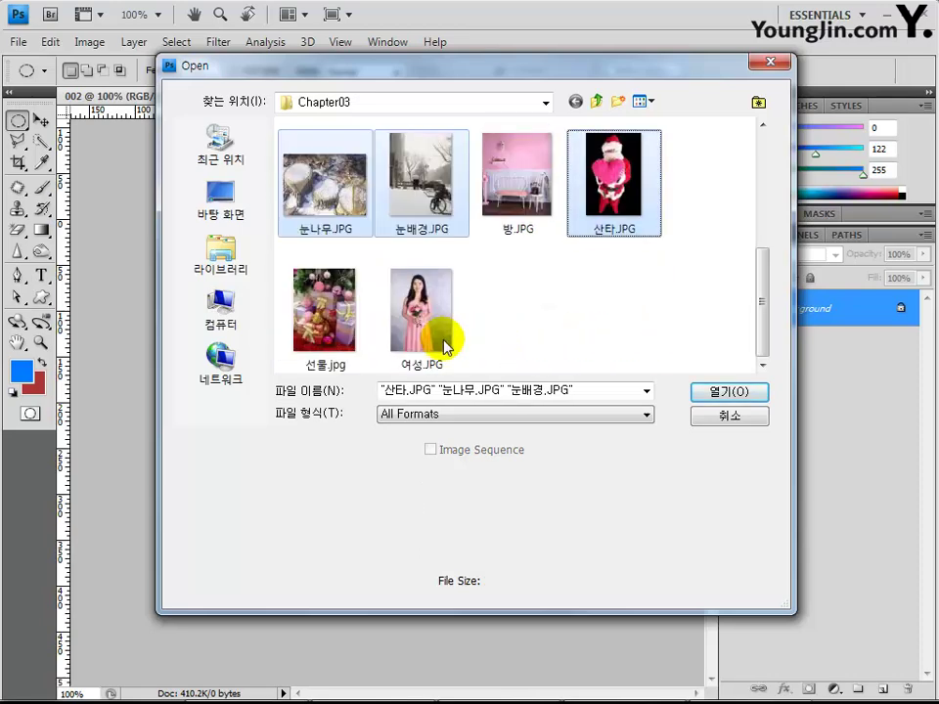
left_click(328, 313, "ctrl")
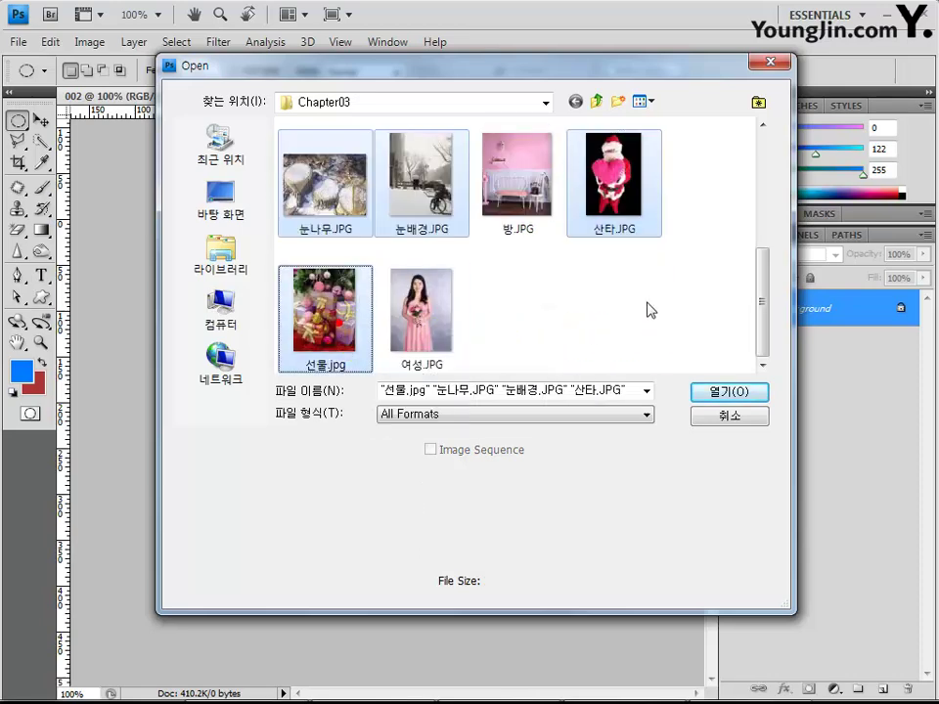
left_click(713, 390)
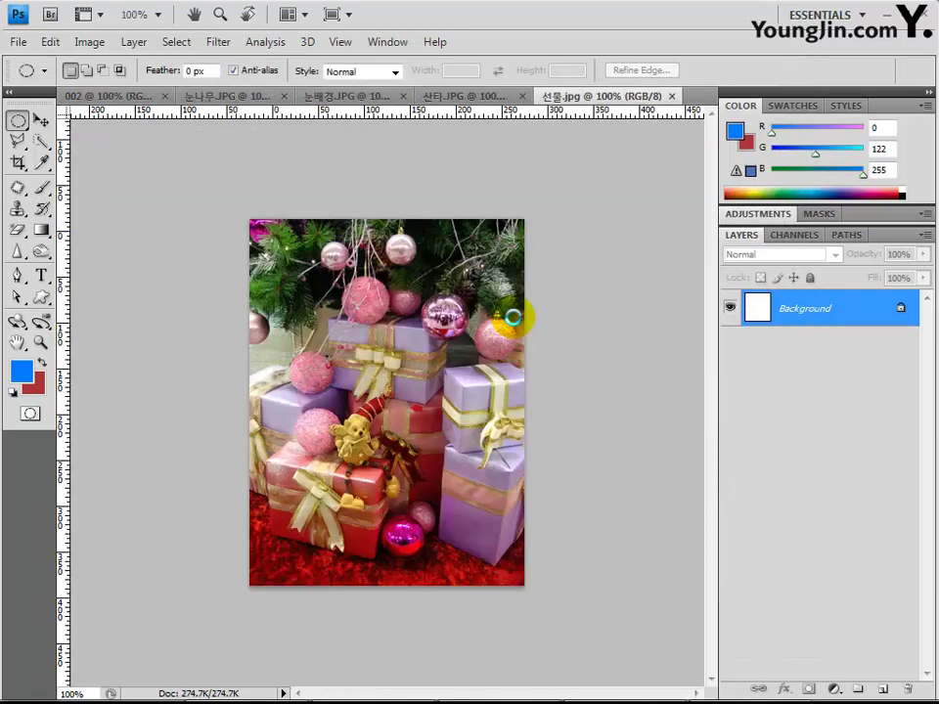
Step: Copy the entire snowy street image 눈배경.JPG and paste it into document 002 as a new layer
left_click(342, 100)
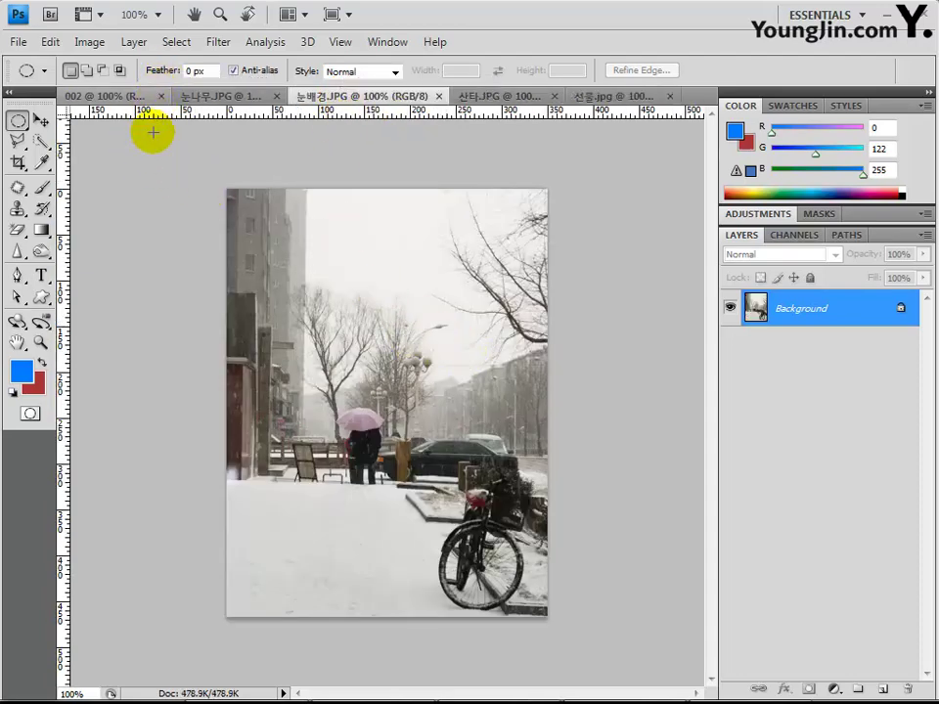
left_click(179, 45)
left_click(184, 64)
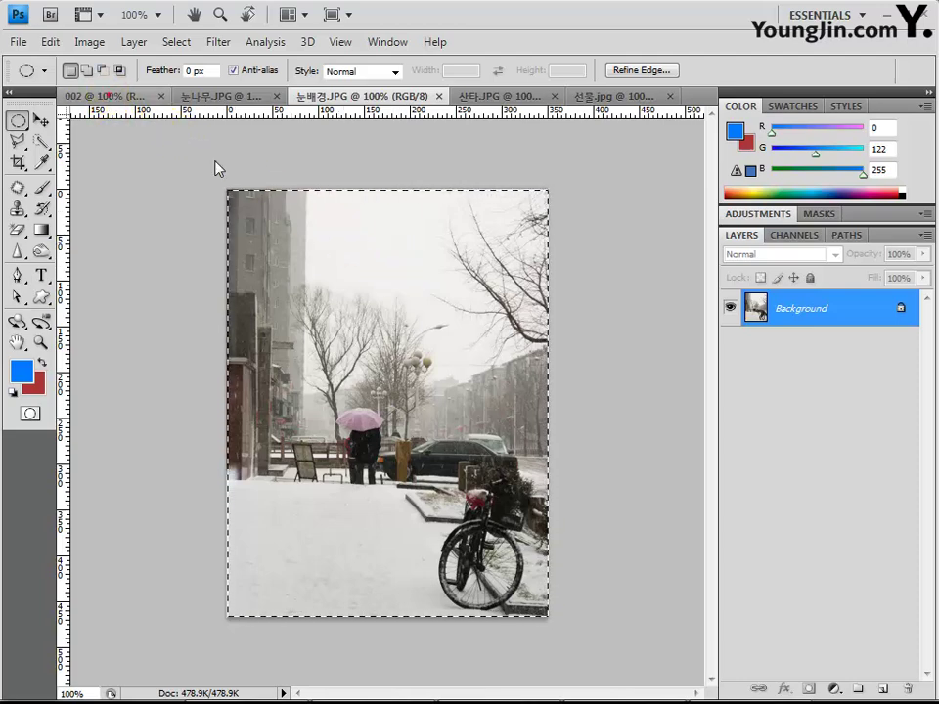
left_click(106, 95)
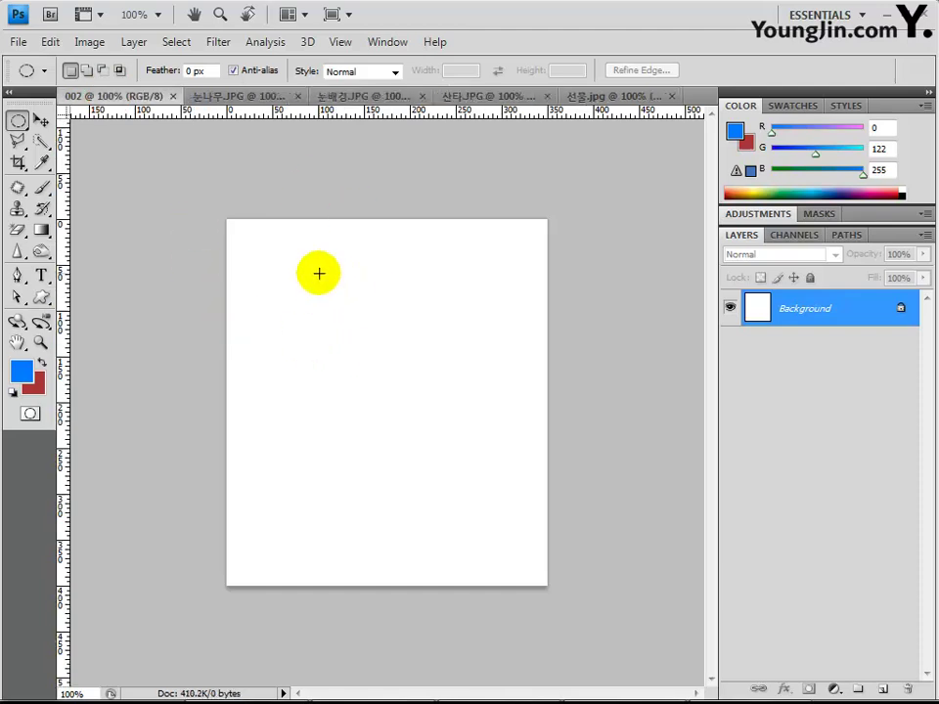
key("ctrl+v")
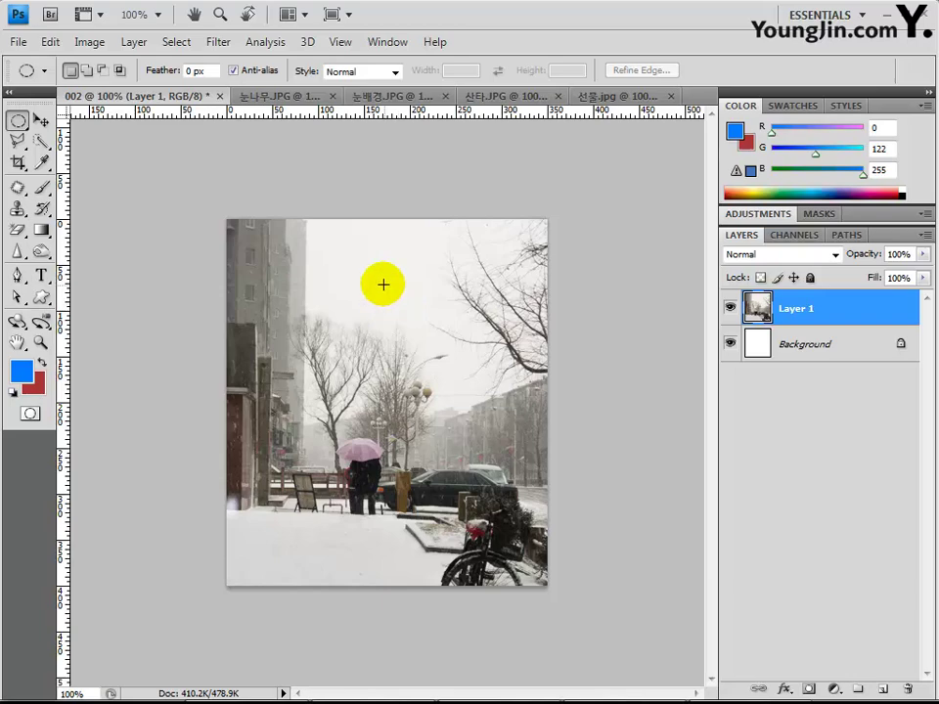
Step: Apply the Artistic Sponge filter to the snowy street layer with Brush Size 1, Definition 12 and Smoothness 5
left_click(218, 42)
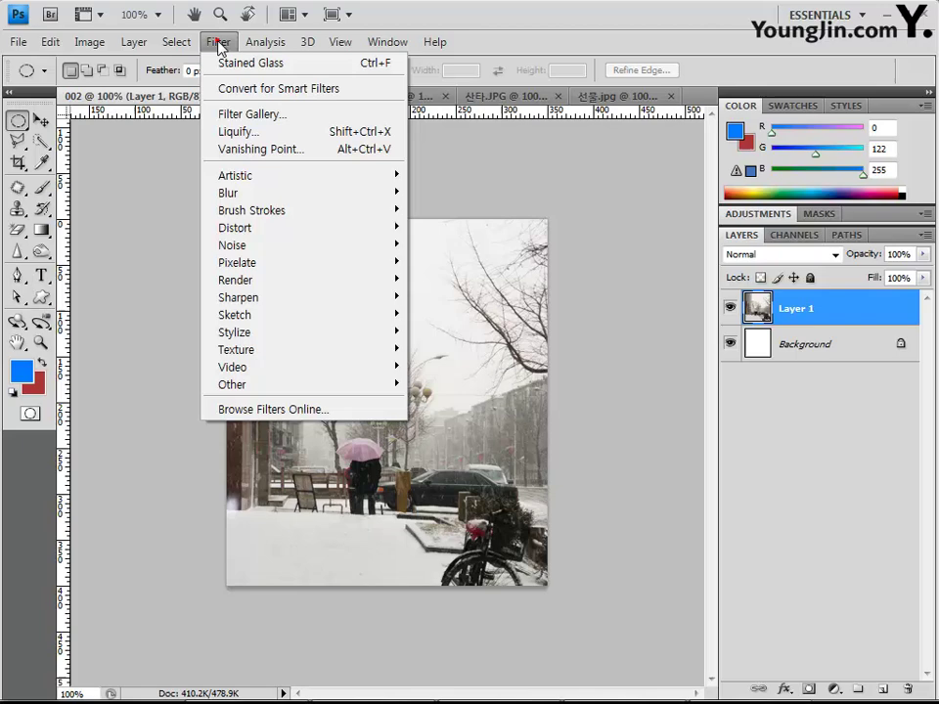
left_click(251, 177)
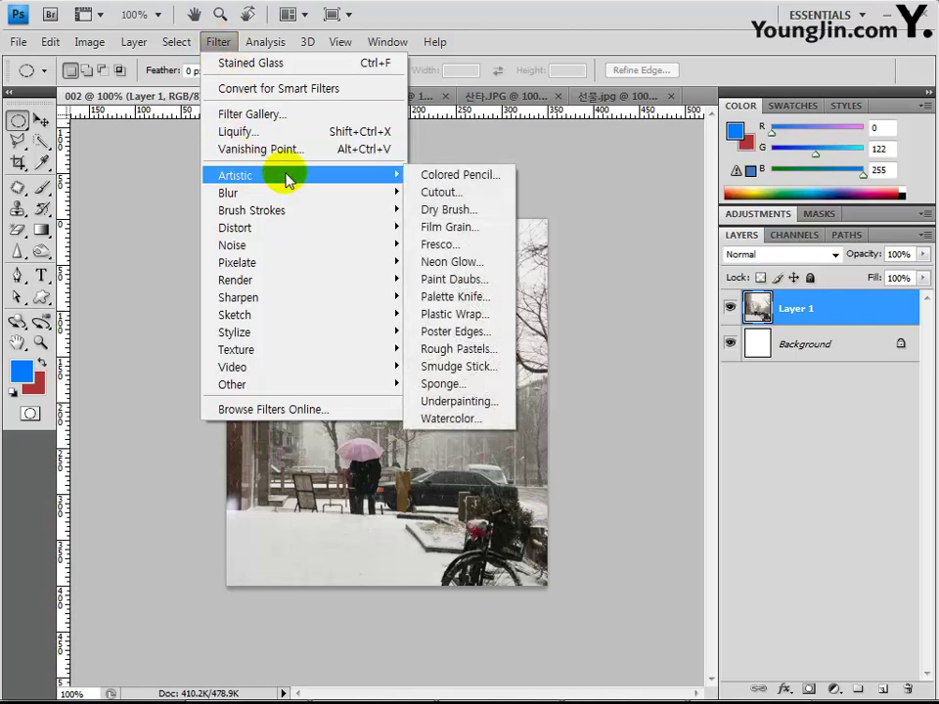
left_click(472, 387)
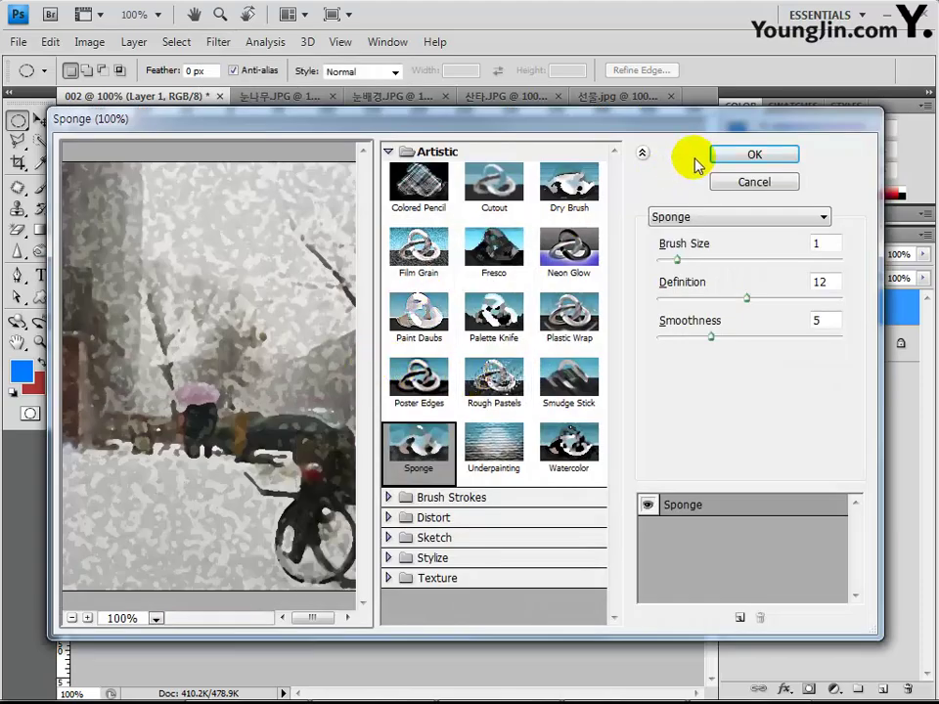
left_click(736, 157)
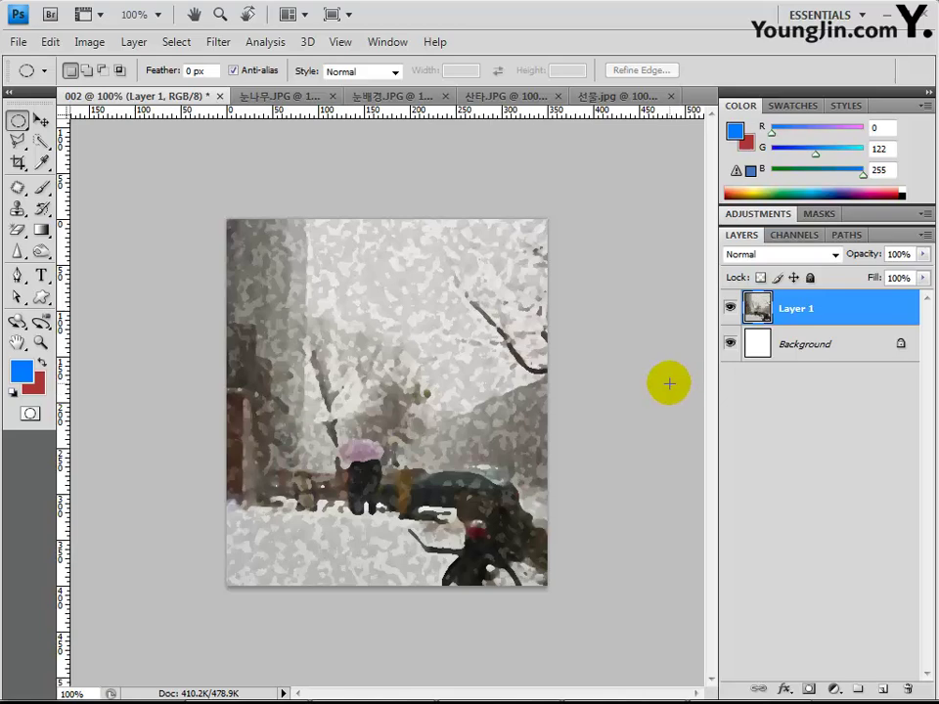
Step: Set the opacity of the snowy street layer to 30% and keep that layer selected
left_click(895, 254)
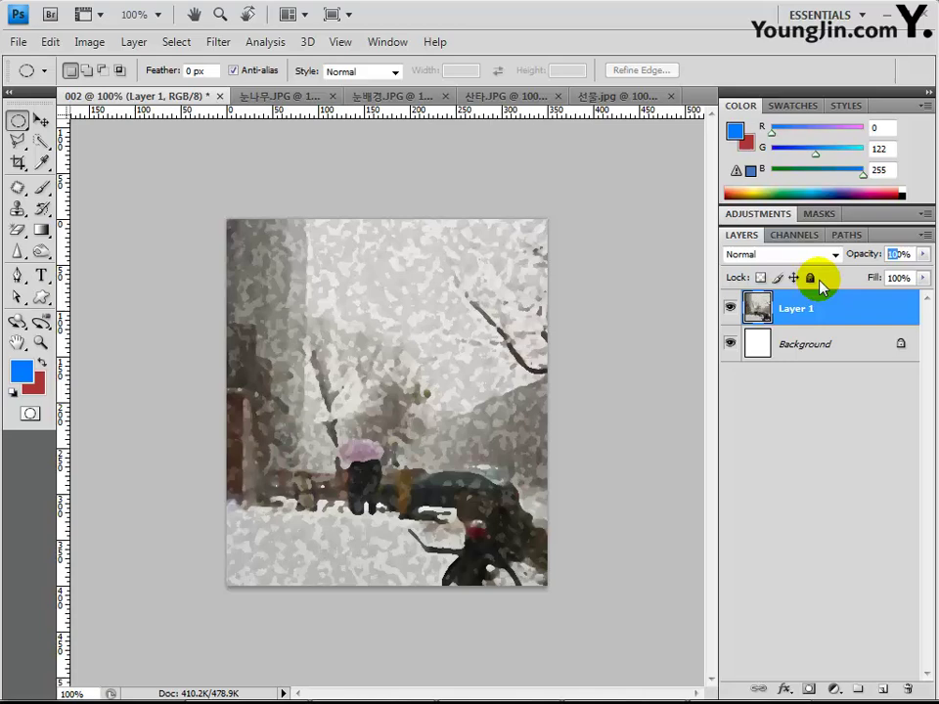
type("30")
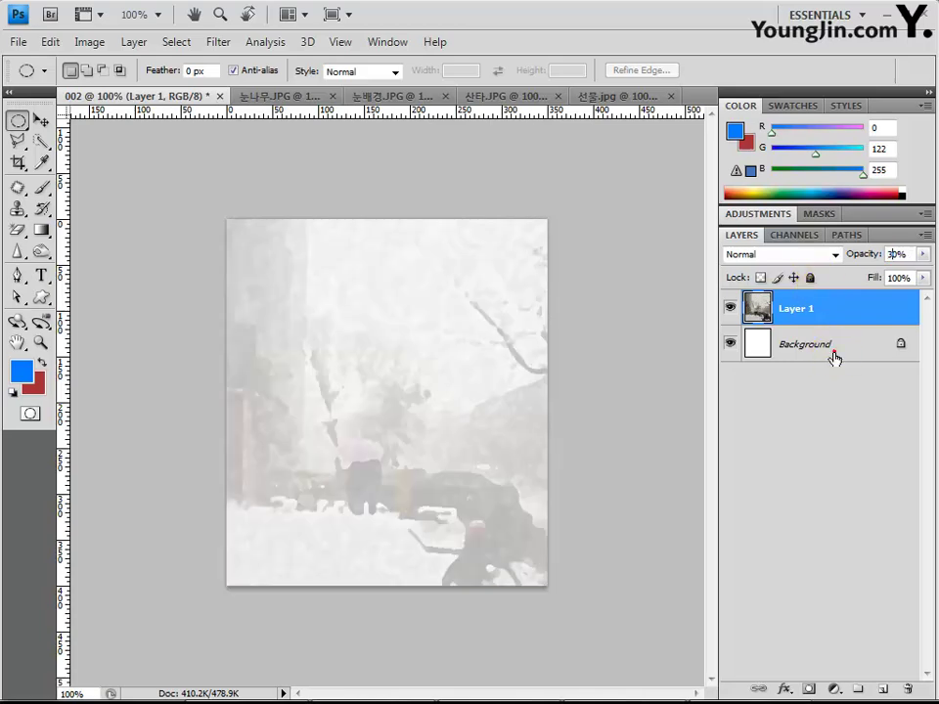
left_click(832, 350)
left_click(843, 309)
Step: Set up the Custom Shape tool in Shape layers mode with the solid-centred snowflake shape
left_click_drag(41, 297, 122, 324)
left_click_drag(115, 387, 142, 391)
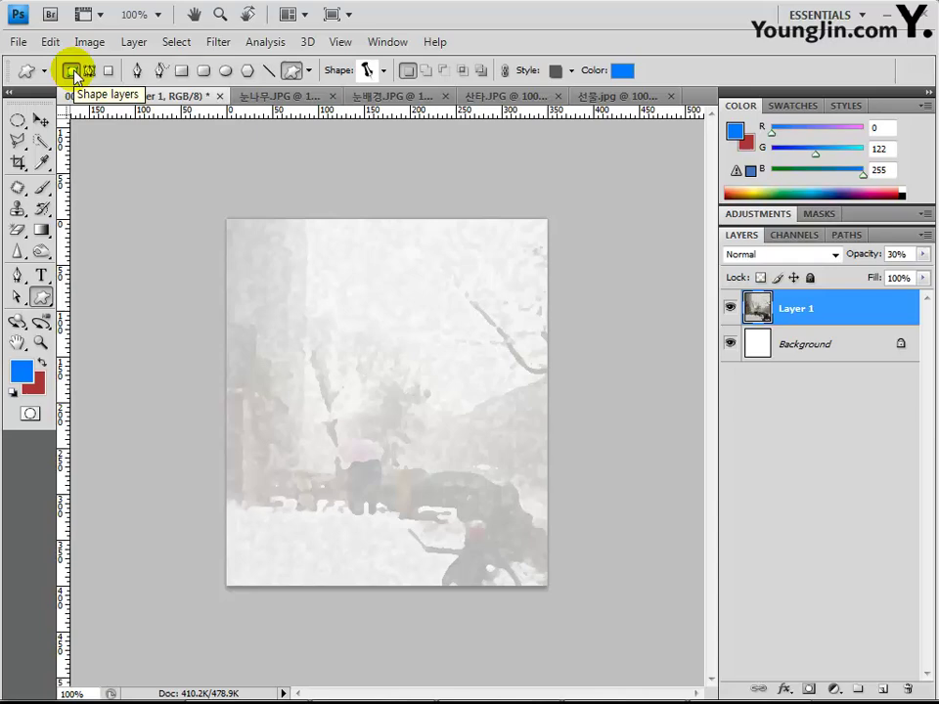
left_click(384, 71)
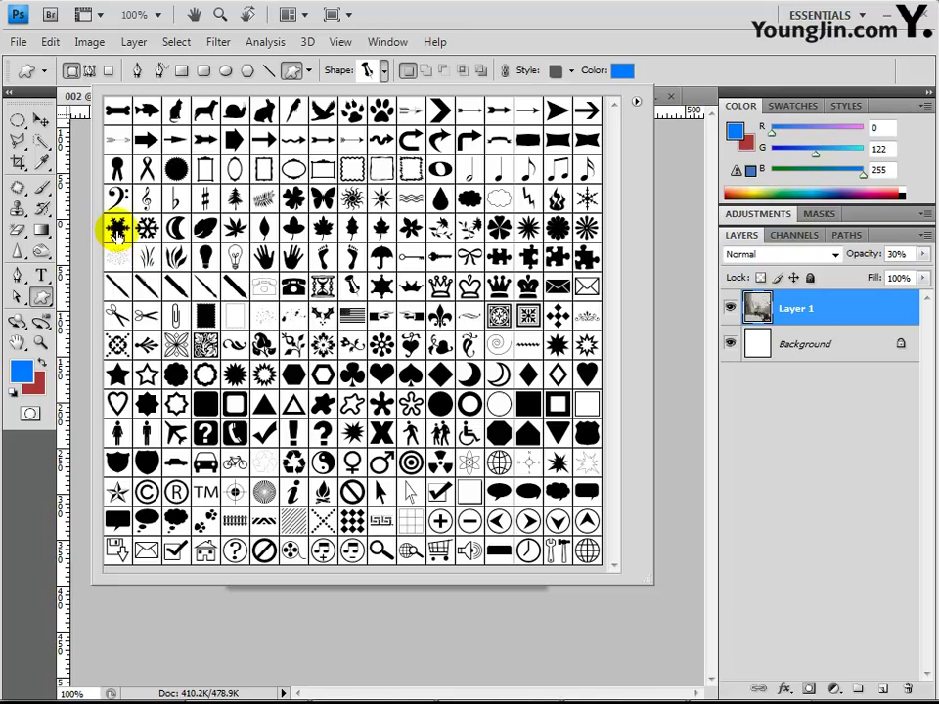
double_click(117, 231)
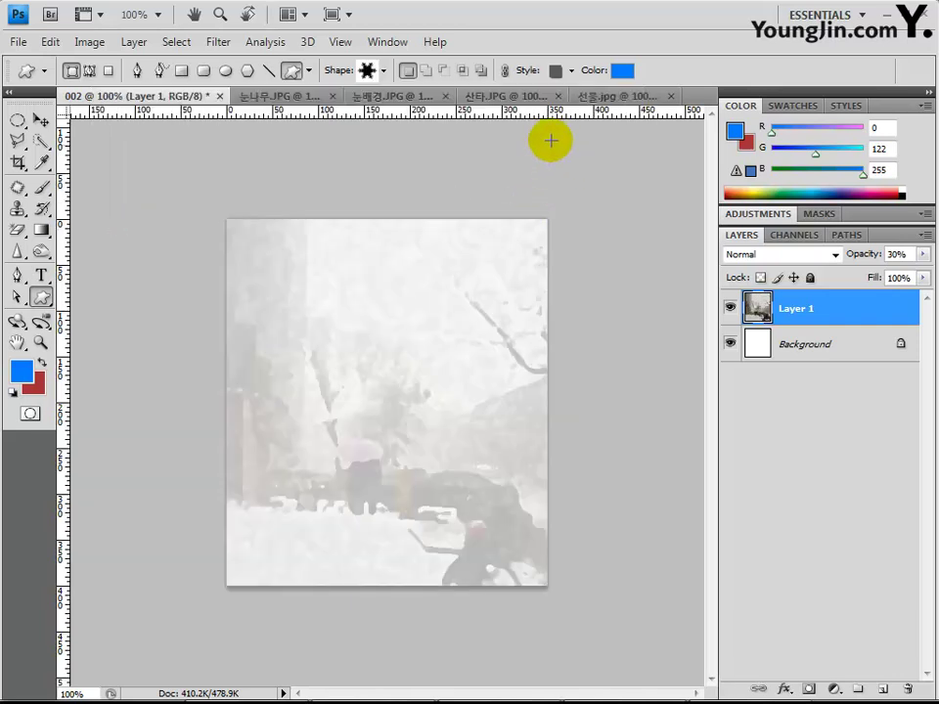
Step: Remove the shape's preset style and set its fill colour to #90f3ff
left_click(570, 71)
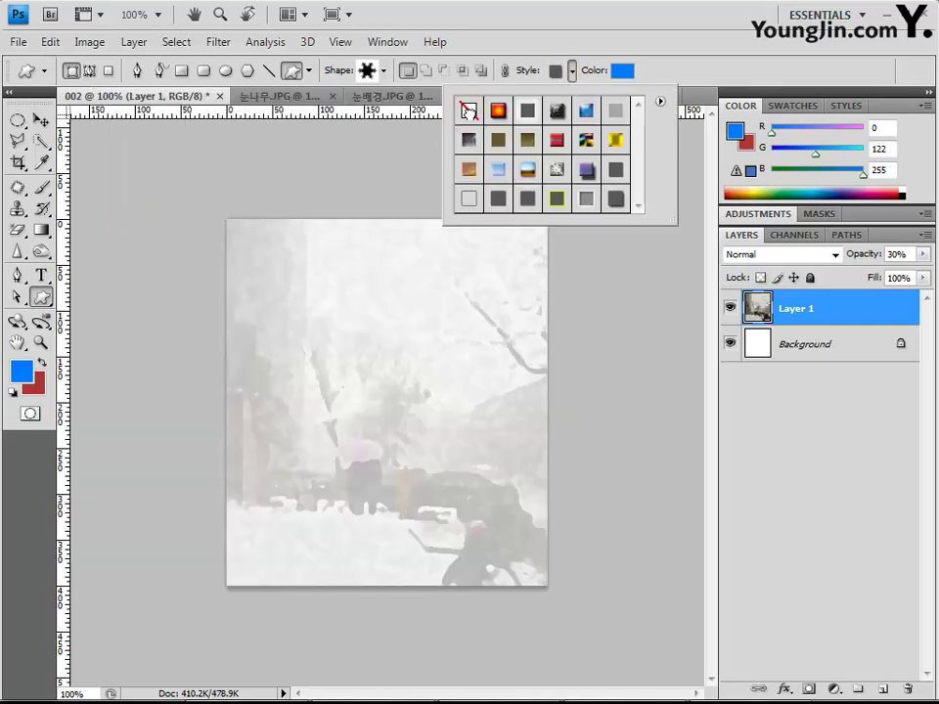
left_click(470, 109)
left_click(622, 73)
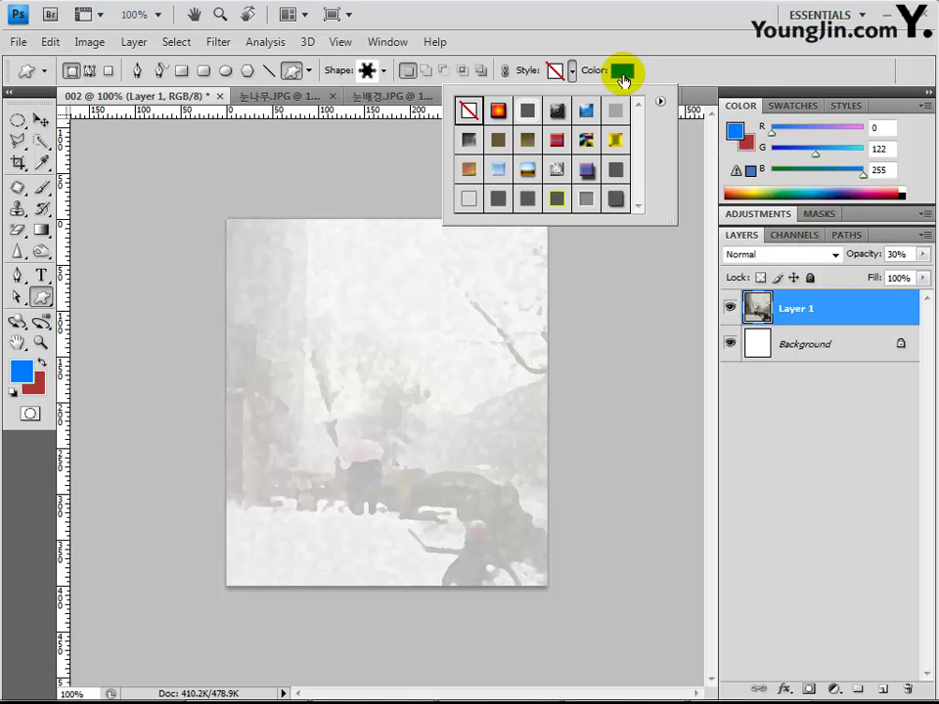
left_click(621, 74)
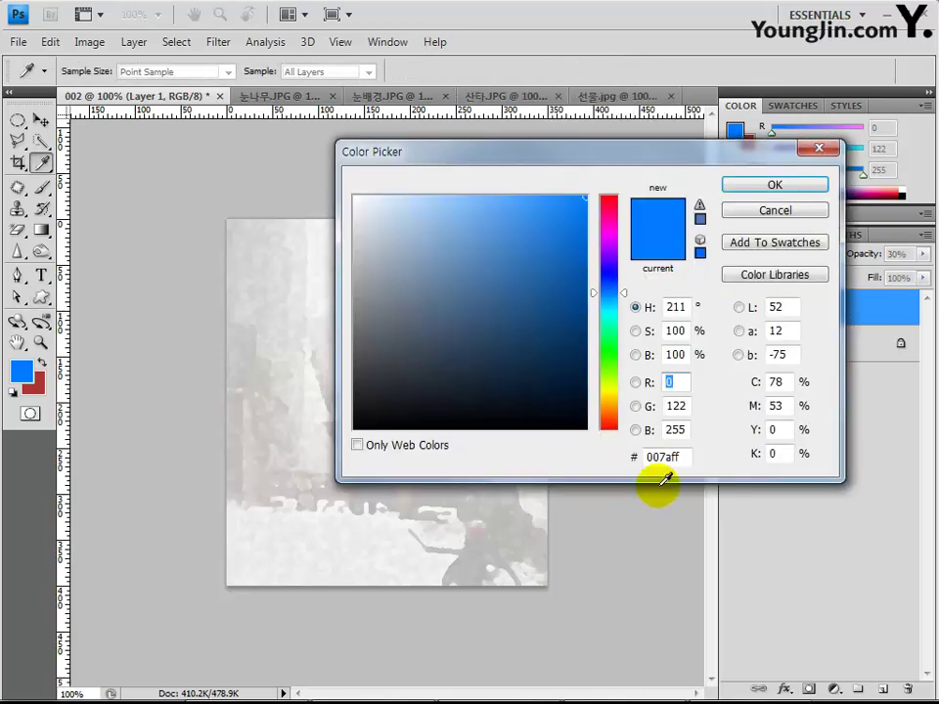
left_click(675, 456)
type("9")
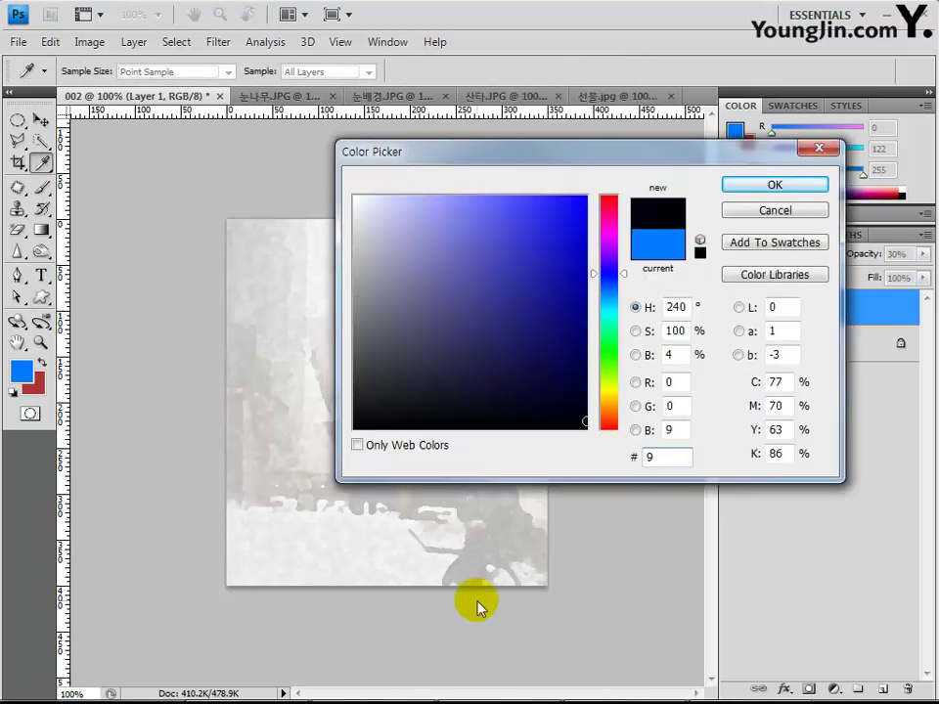
type("0f")
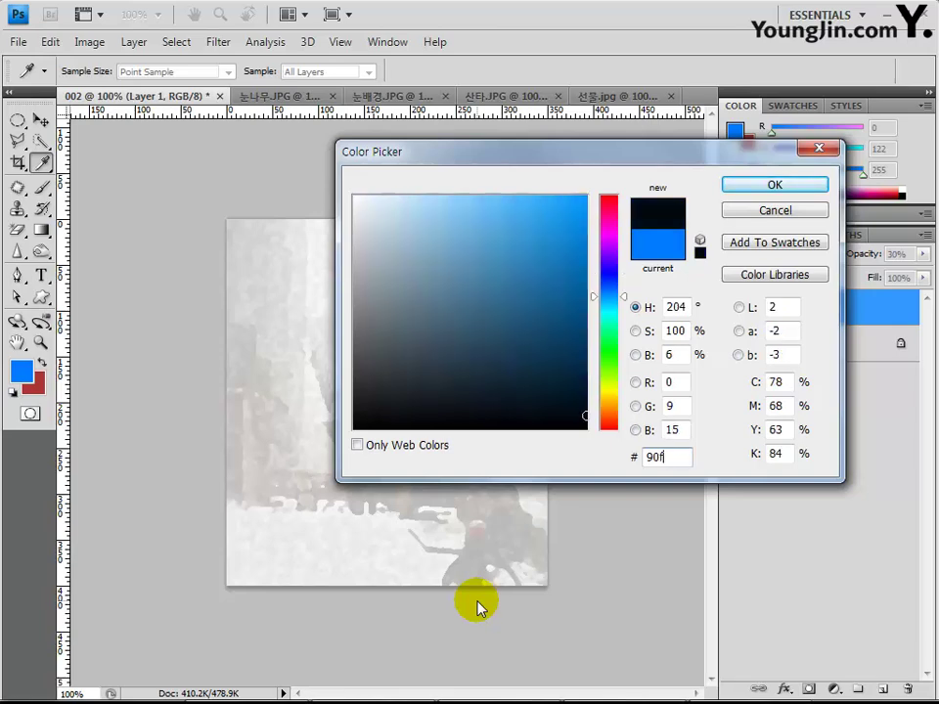
type("3ff")
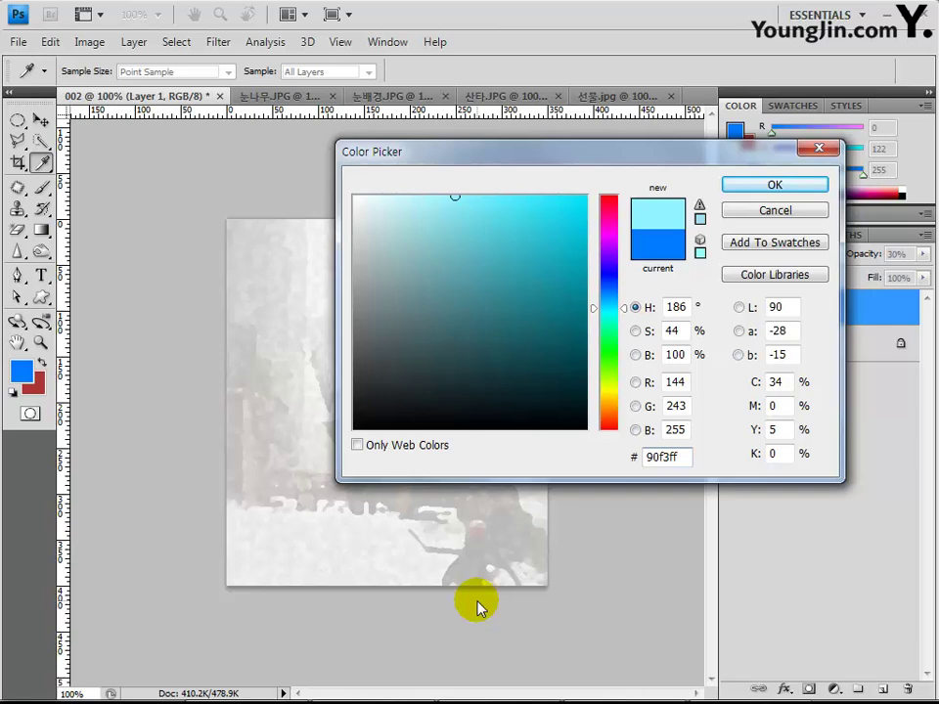
key("Return")
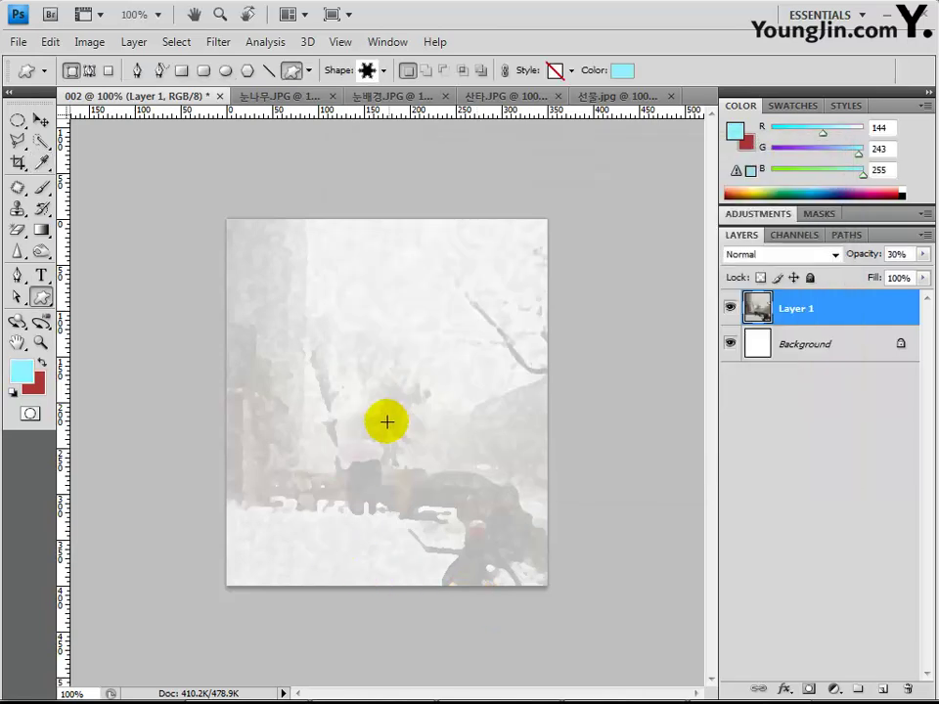
Step: Draw a snowflake about 280 px wide in the middle of the canvas and add a Drop Shadow with default settings
left_click_drag(391, 427, 261, 316)
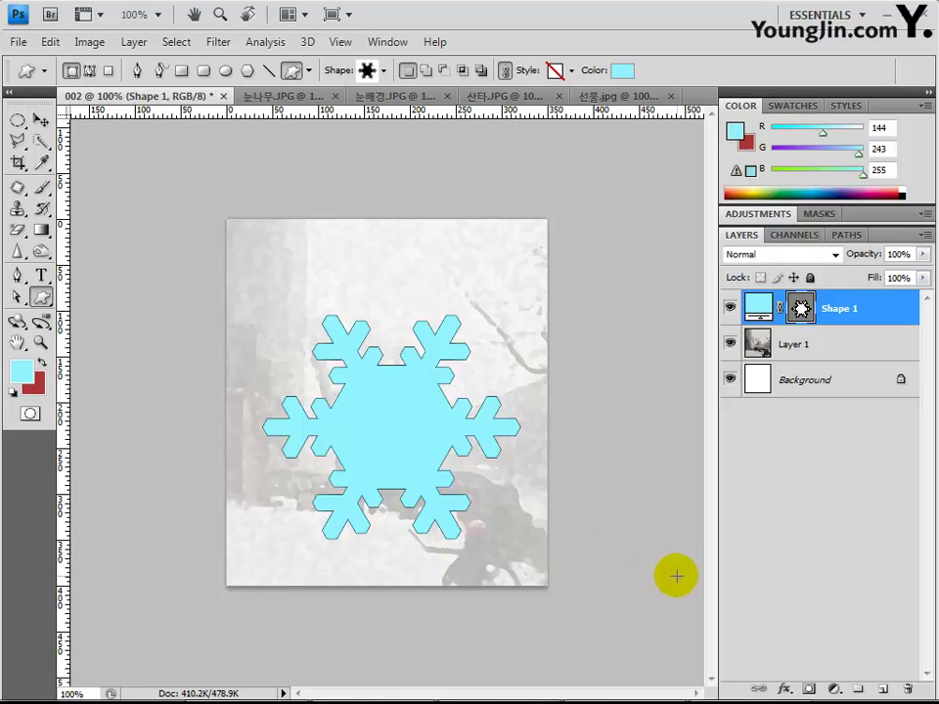
left_click(788, 691)
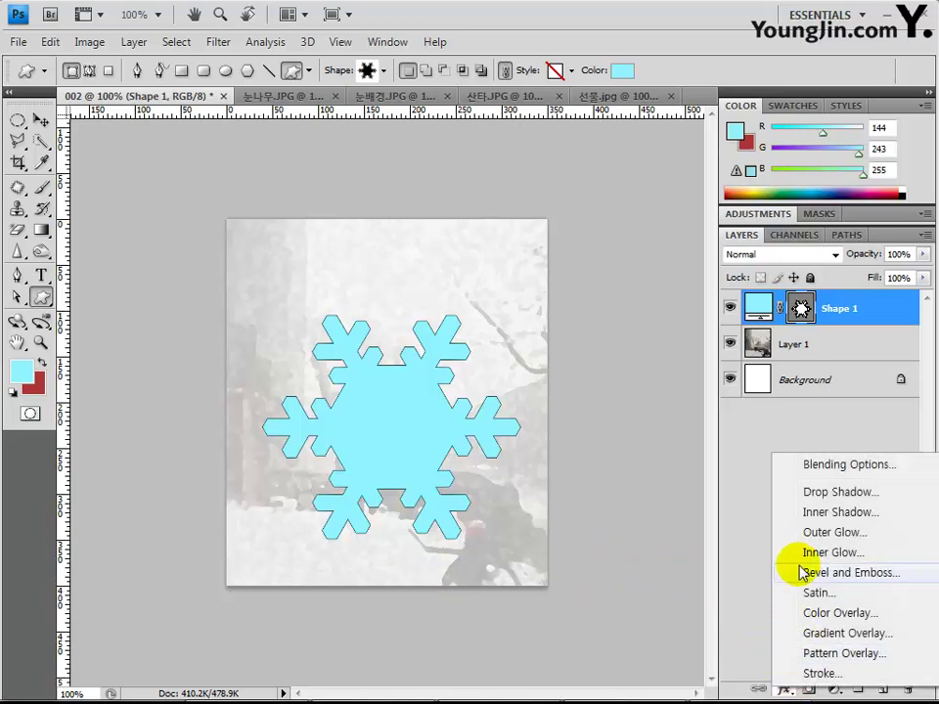
left_click(816, 494)
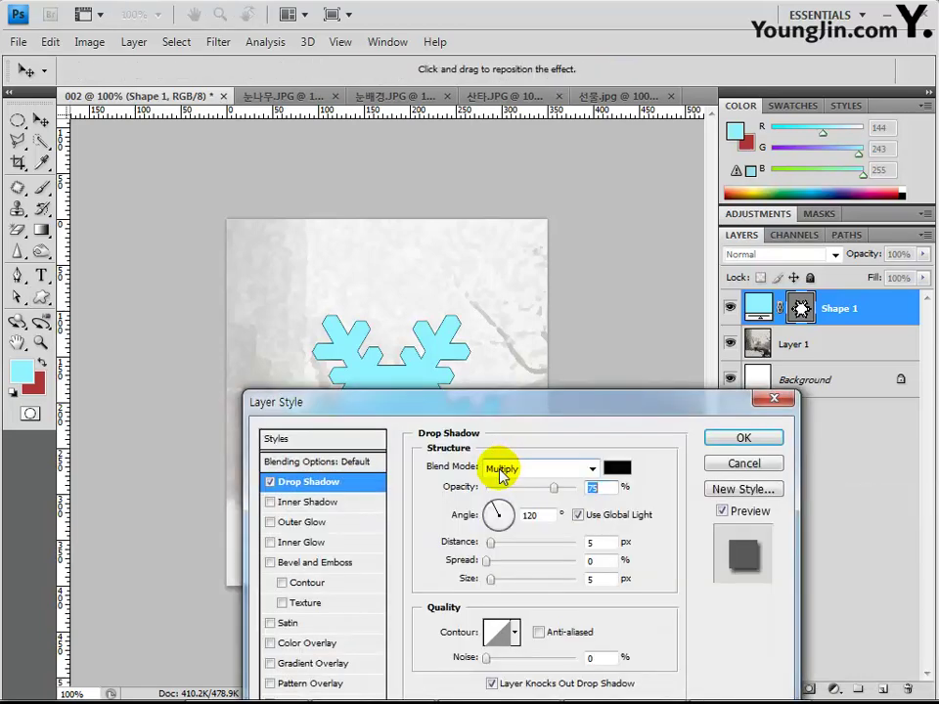
left_click(740, 439)
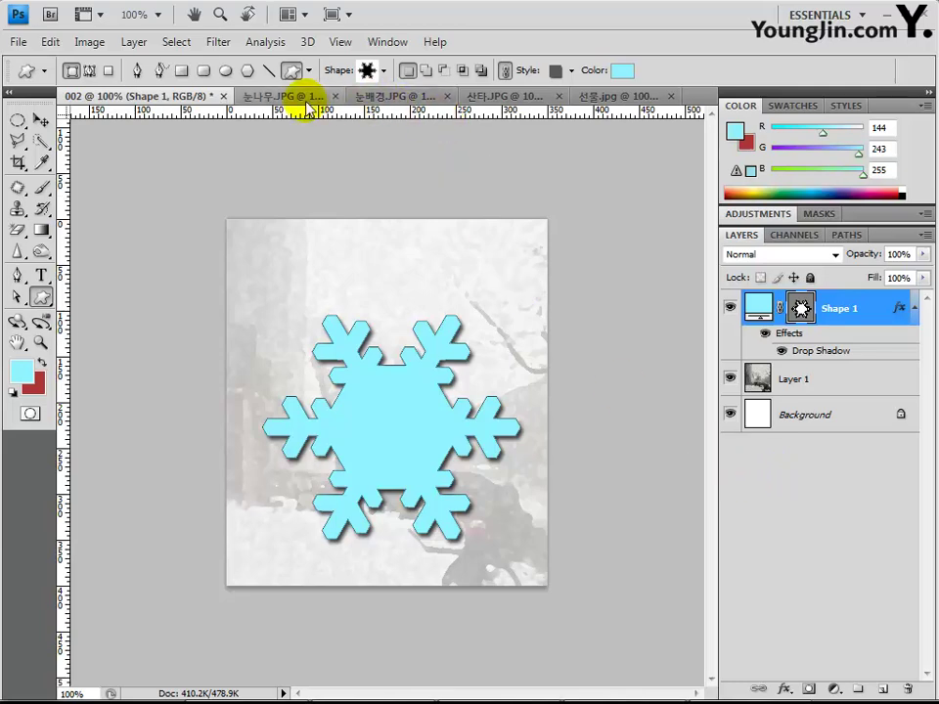
Step: Copy the entire gift image 선물.jpg and paste it into document 002 above the snowflake shape layer
left_click(606, 97)
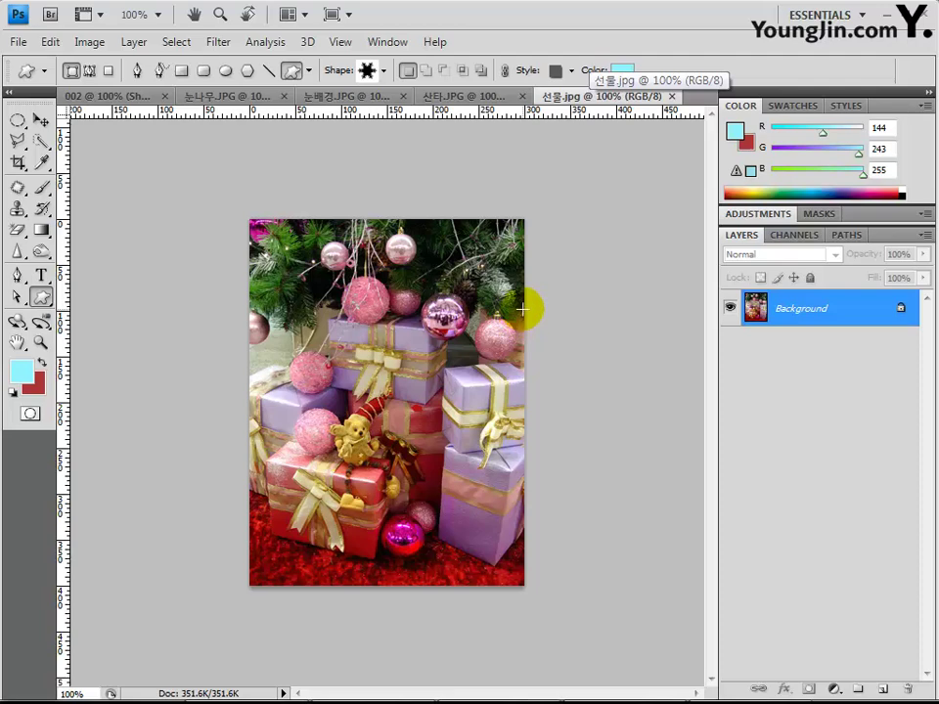
key("ctrl+a")
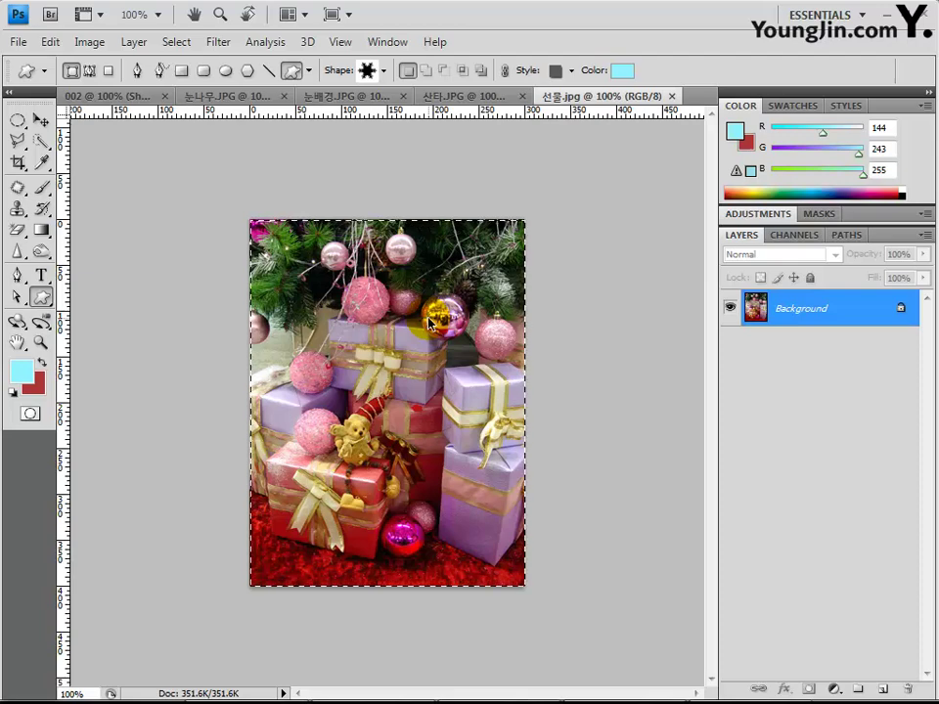
left_click(108, 95)
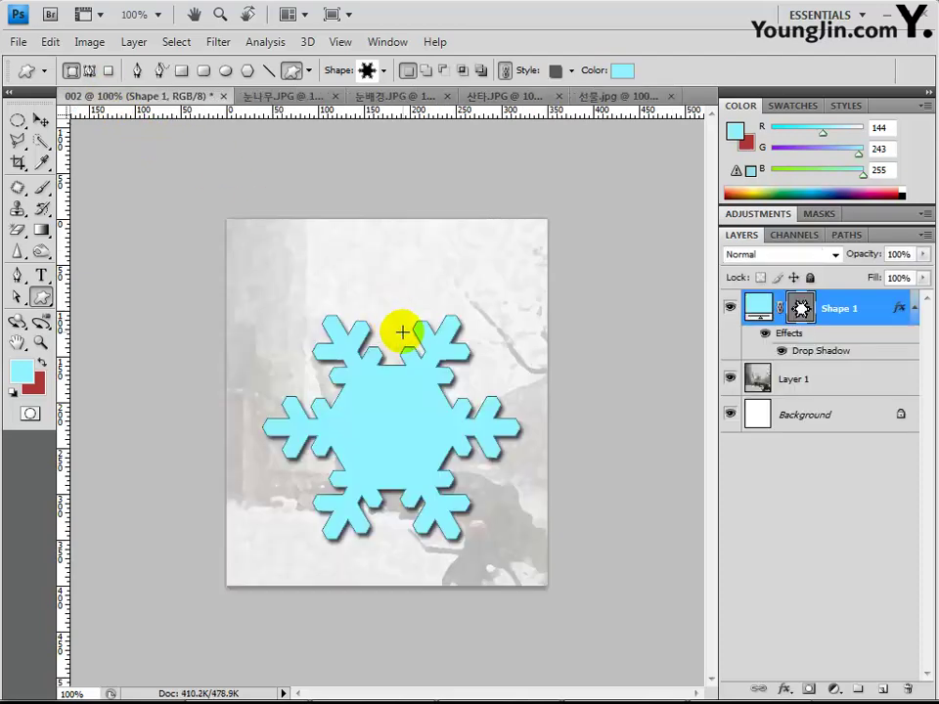
key("ctrl+v")
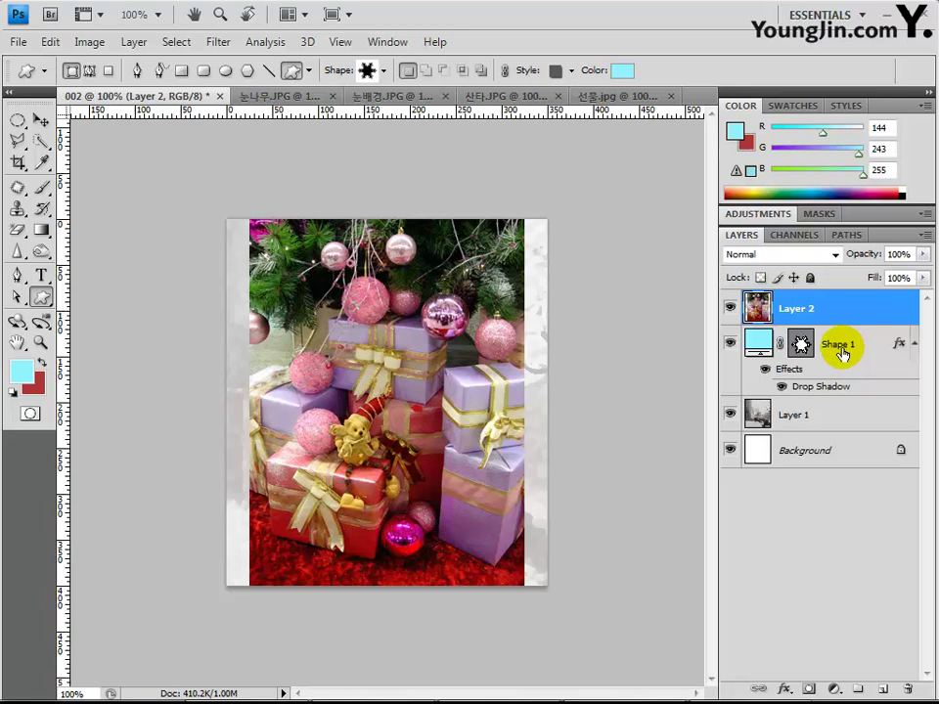
Step: Clip the gift image layer to the snowflake shape layer
left_click(800, 313)
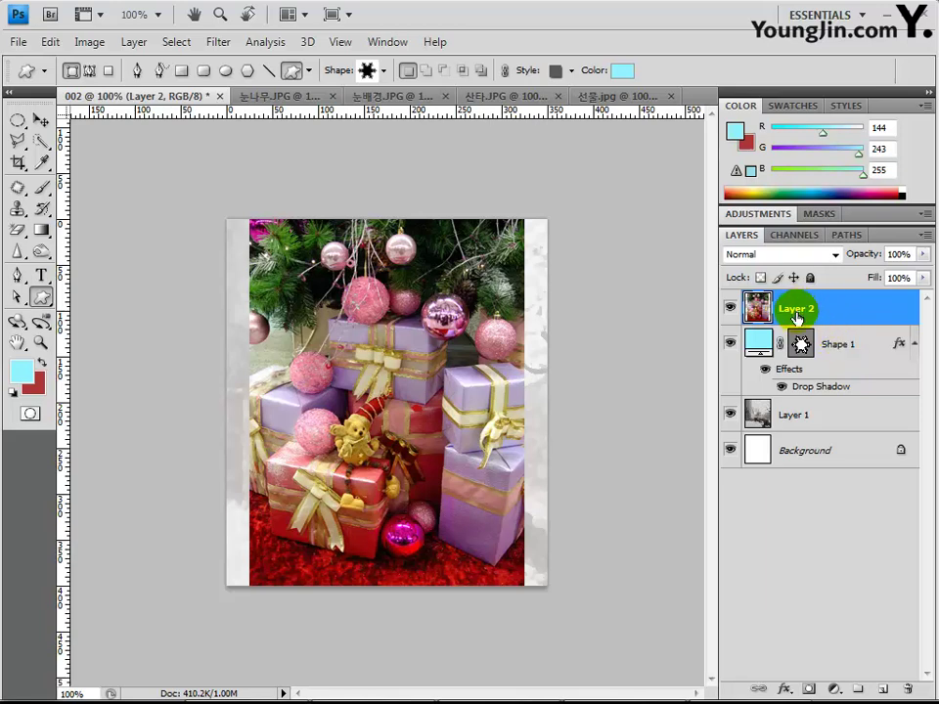
mouse_move(797, 317)
left_mouse_down()
mouse_move(859, 315)
mouse_move(853, 332)
left_mouse_up()
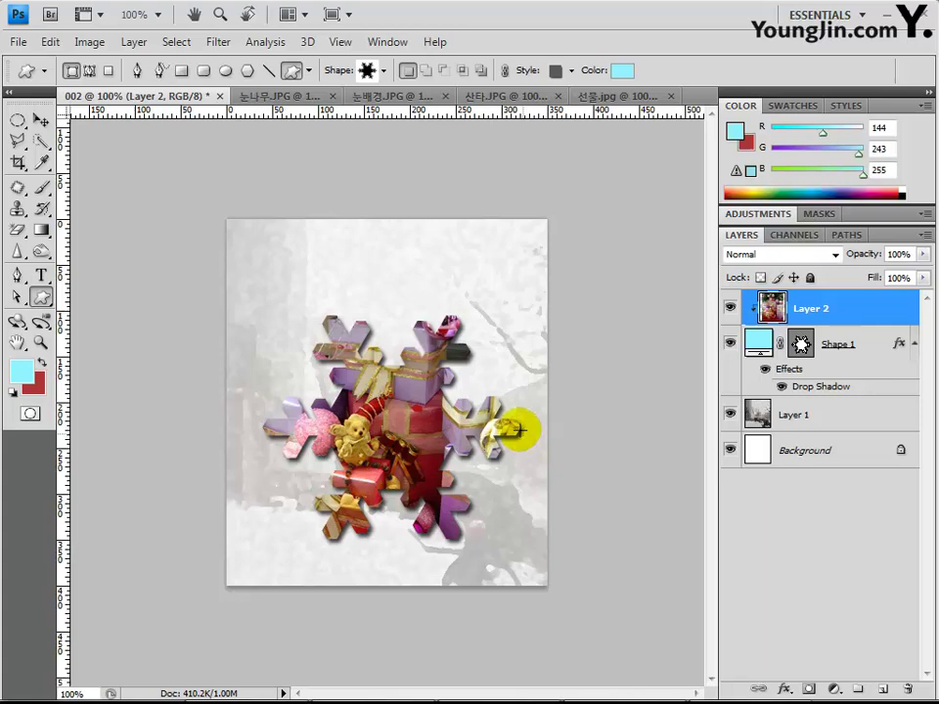
Step: Copy the entire 눈나무.JPG image and paste it into document 002 above the gift image layer
left_click(288, 98)
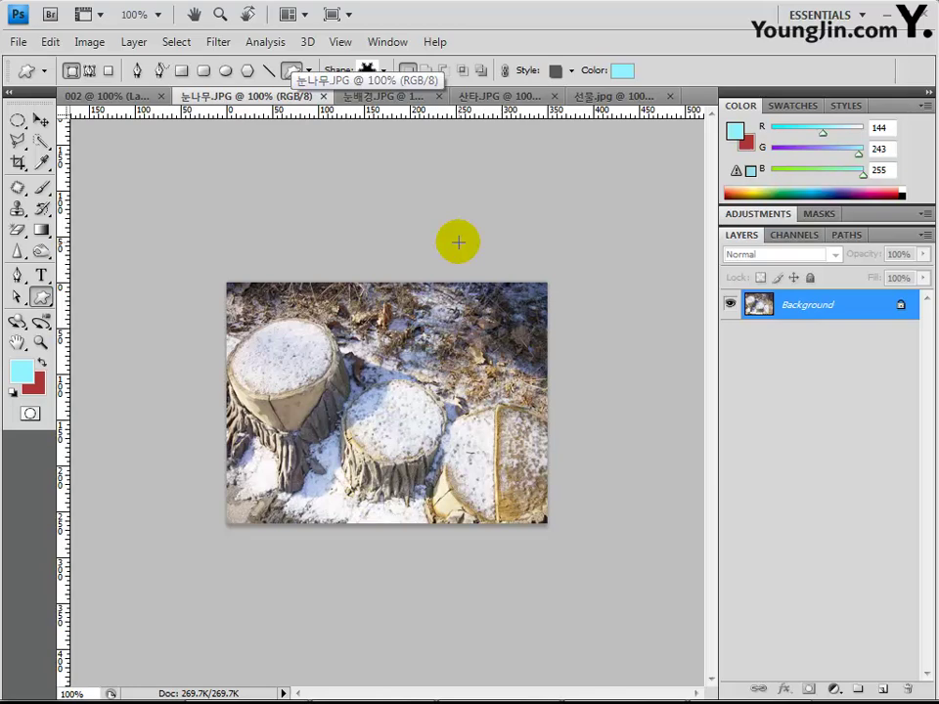
key("ctrl+a")
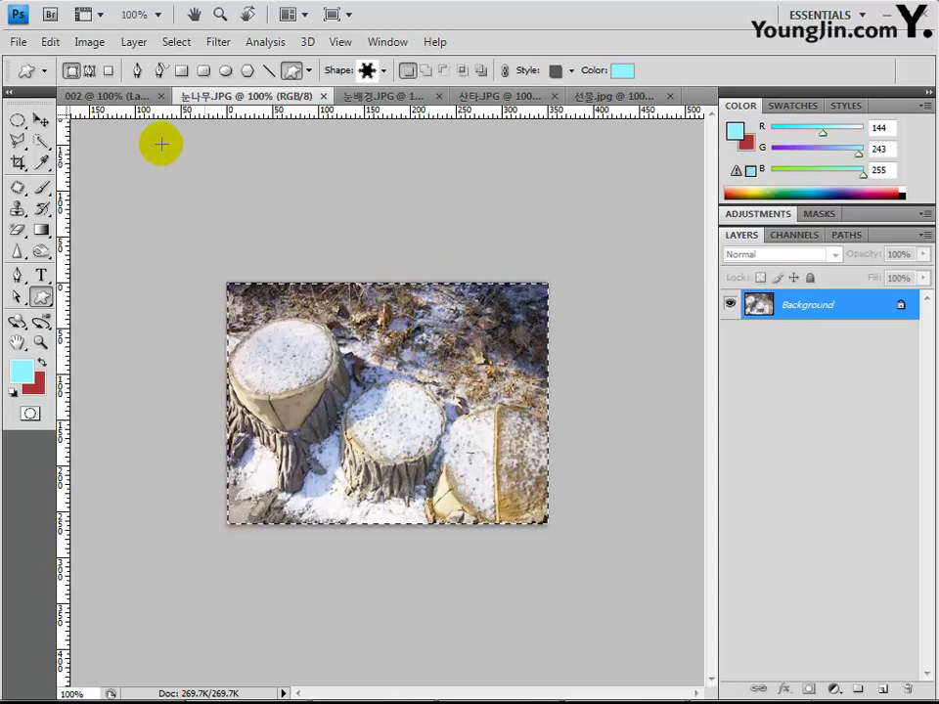
left_click(107, 98)
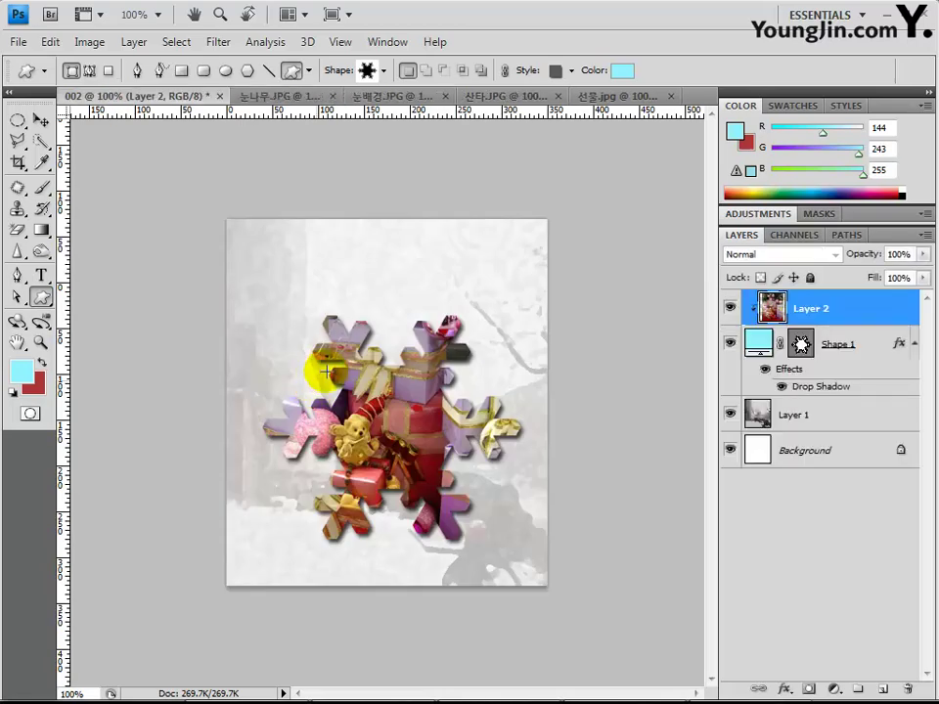
key("ctrl+v")
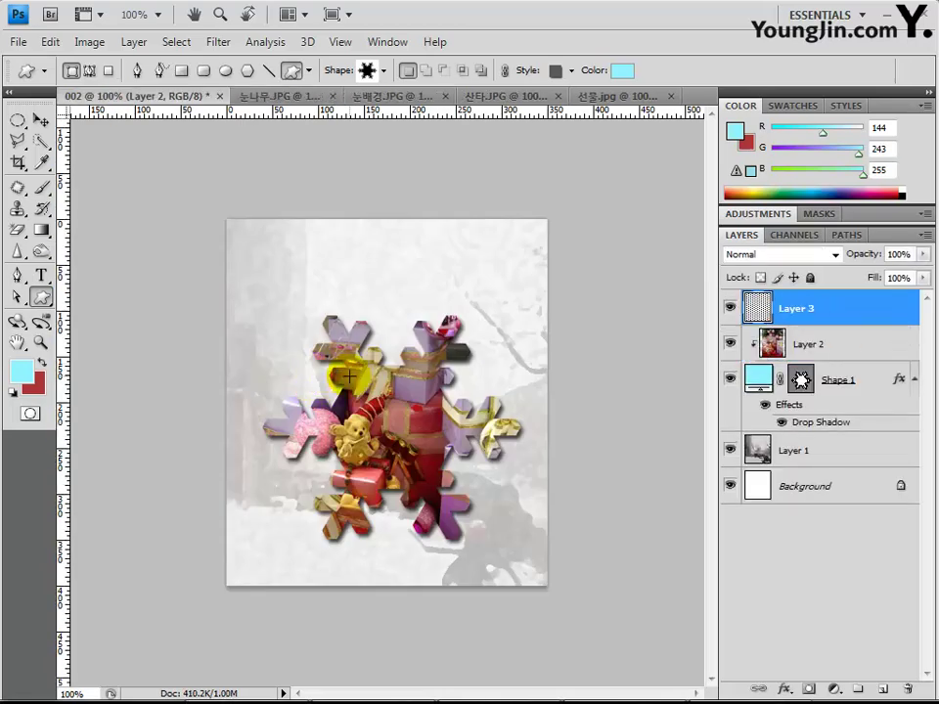
Step: Move the pasted tree-stump photo down about 25 px over the snowflake and clip it to the shape
left_click(40, 119)
left_click_drag(457, 386, 457, 411)
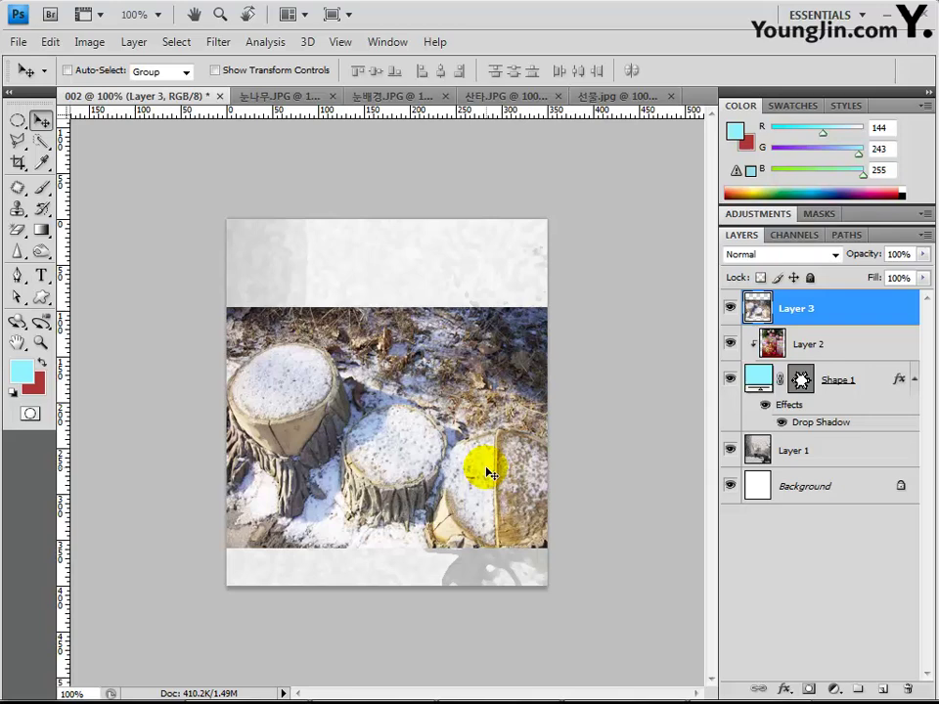
left_click(846, 324, "alt")
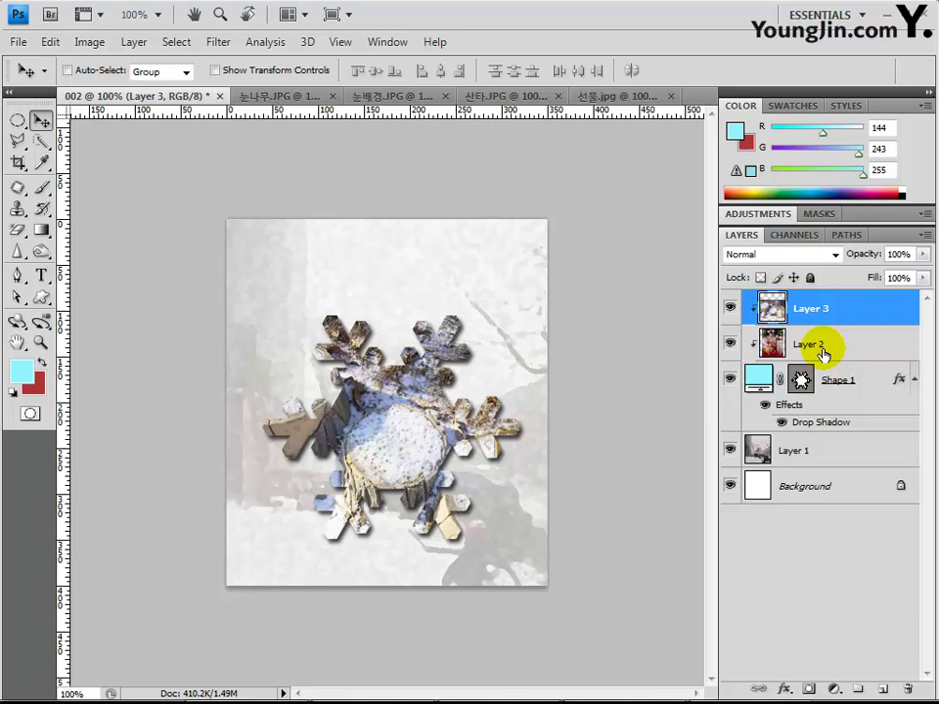
Step: Add a layer mask to Layer 3 and blend the stump photo into the gifts with a roughly horizontal white-to-black linear gradient
left_click(815, 319)
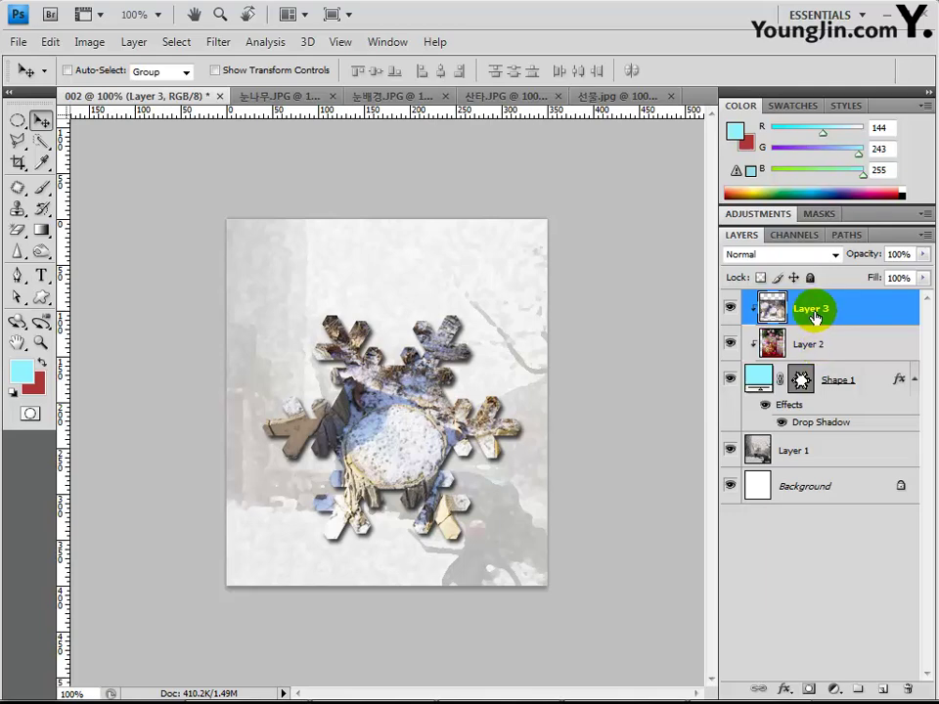
left_click(815, 319)
left_click(815, 319)
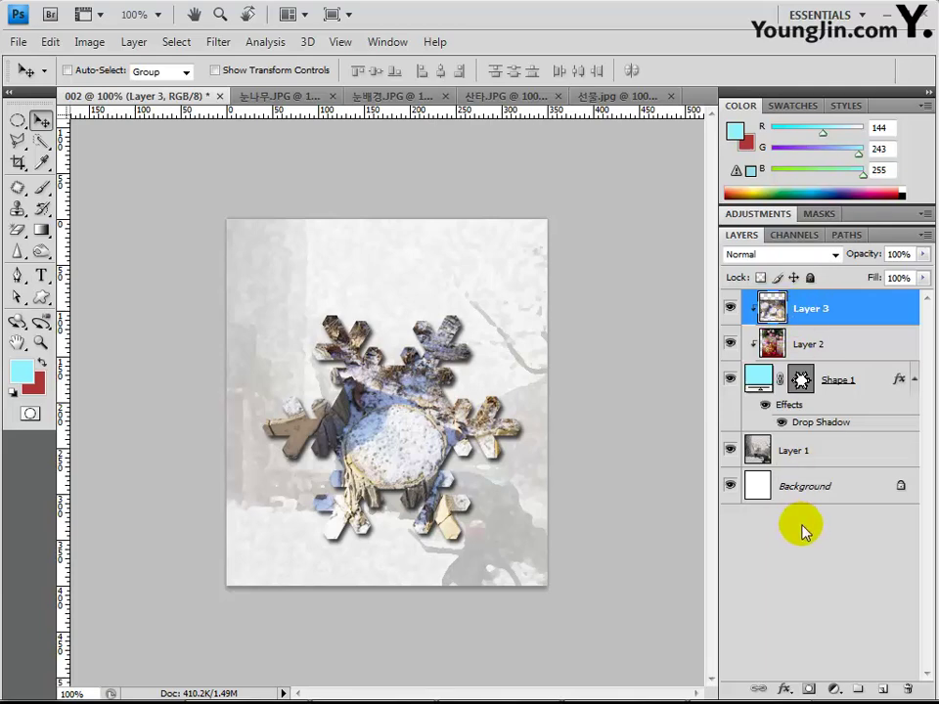
left_click(807, 691)
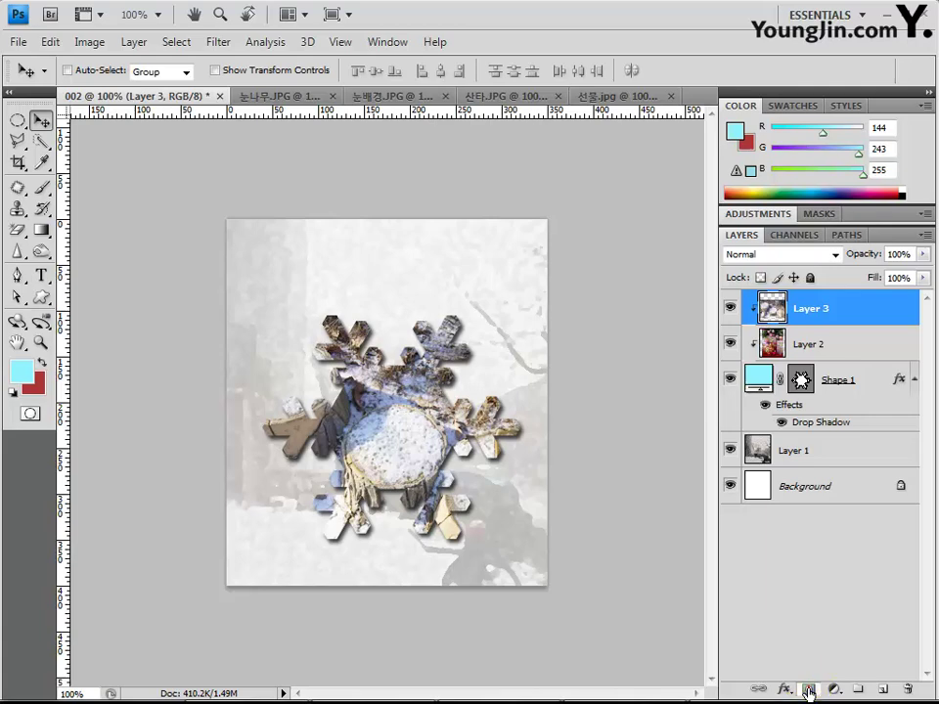
left_click(820, 311)
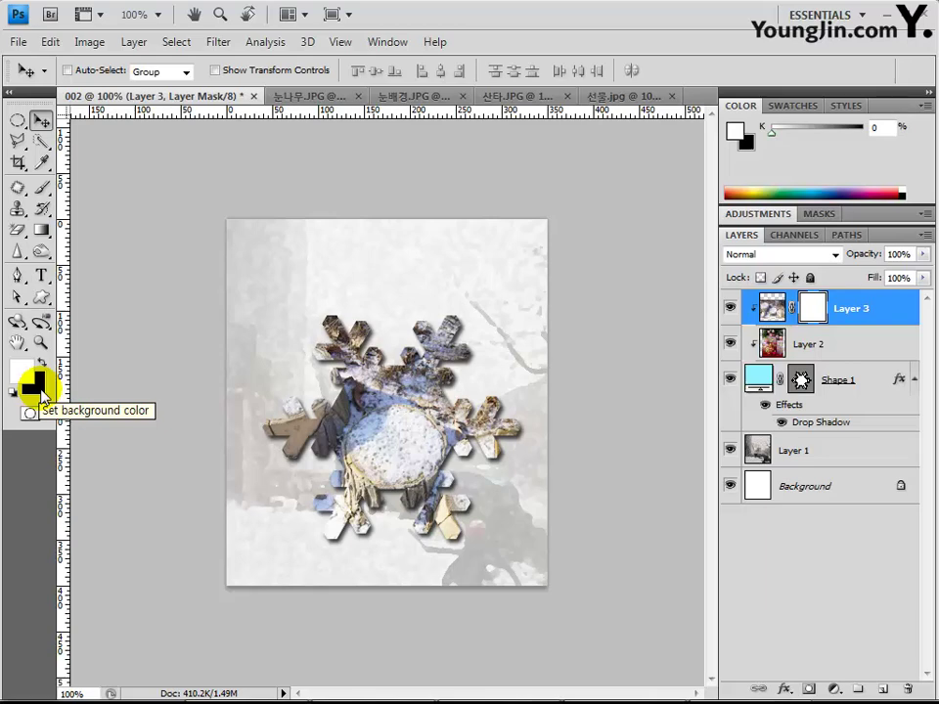
left_click(42, 231)
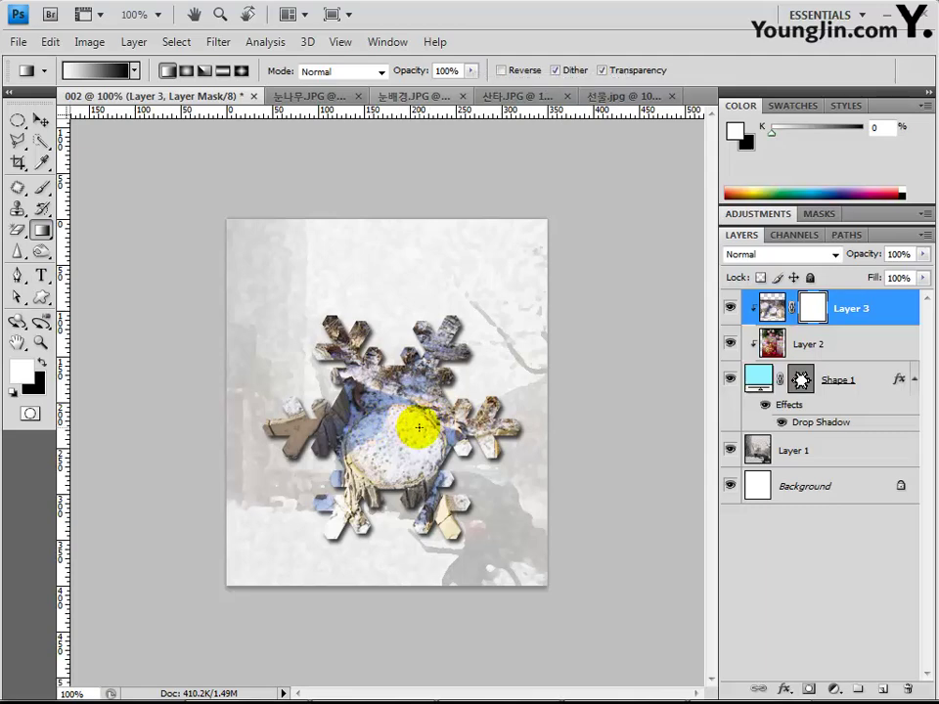
mouse_move(365, 424)
left_mouse_down()
mouse_move(440, 416)
mouse_move(429, 412)
mouse_move(419, 416)
mouse_move(445, 442)
left_mouse_up()
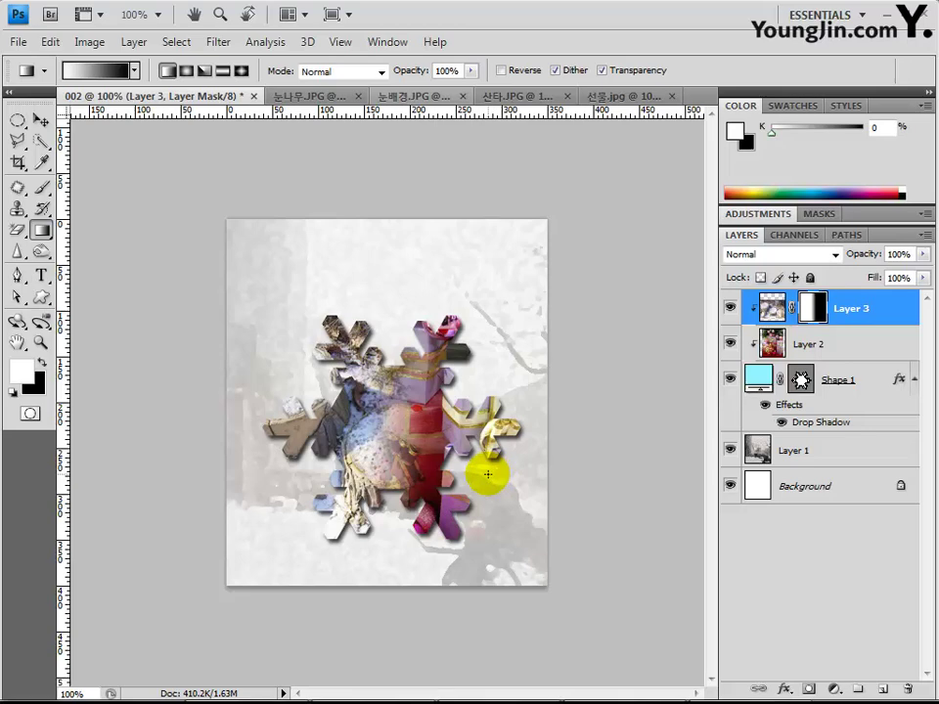
Step: Move the gift image on Layer 2 right by about 55 px so the bear sits near the snowflake's centre
left_click(826, 348)
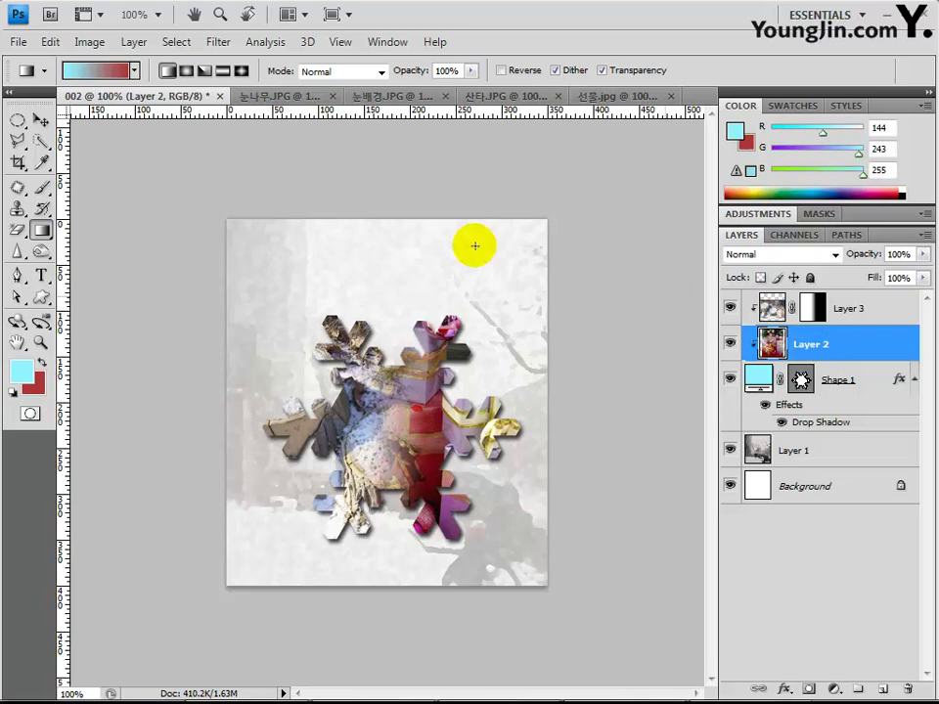
left_click(40, 119)
left_click_drag(421, 451, 455, 449)
left_click_drag(463, 450, 396, 448)
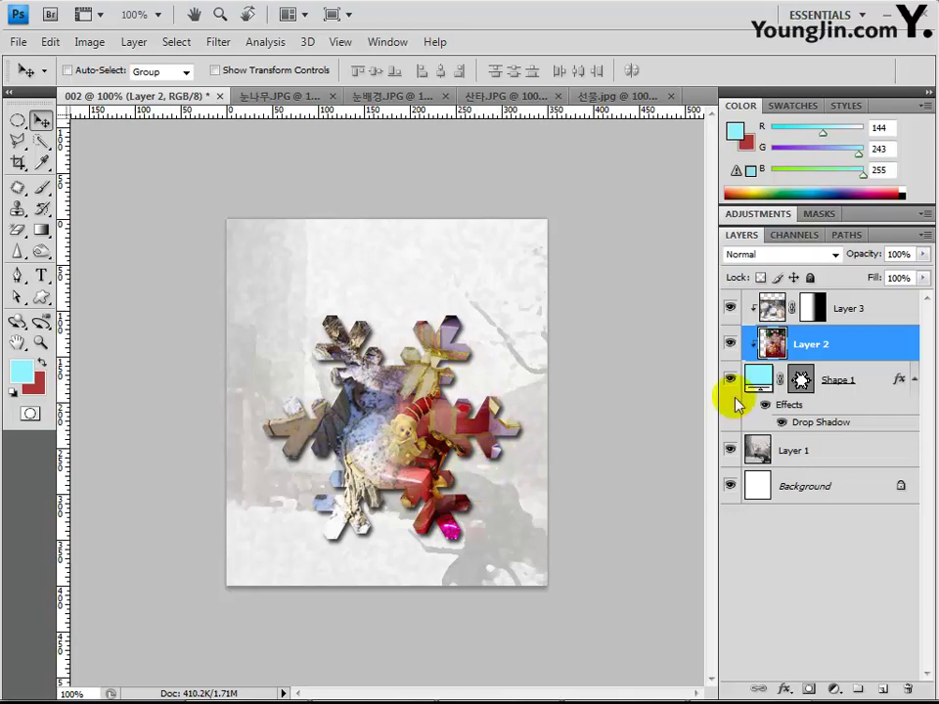
Step: Isolate Santa in 산타.JPG by inverting a Magic Wand selection of the black background, and paste the copied figure into document 002 above Layer 3
left_click(869, 316)
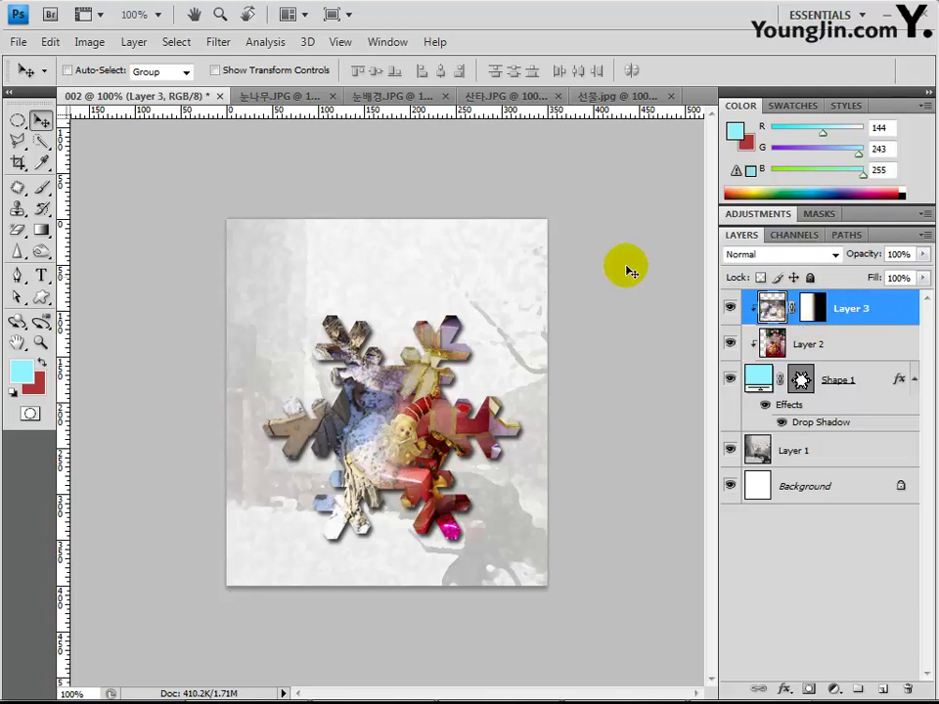
left_click(488, 95)
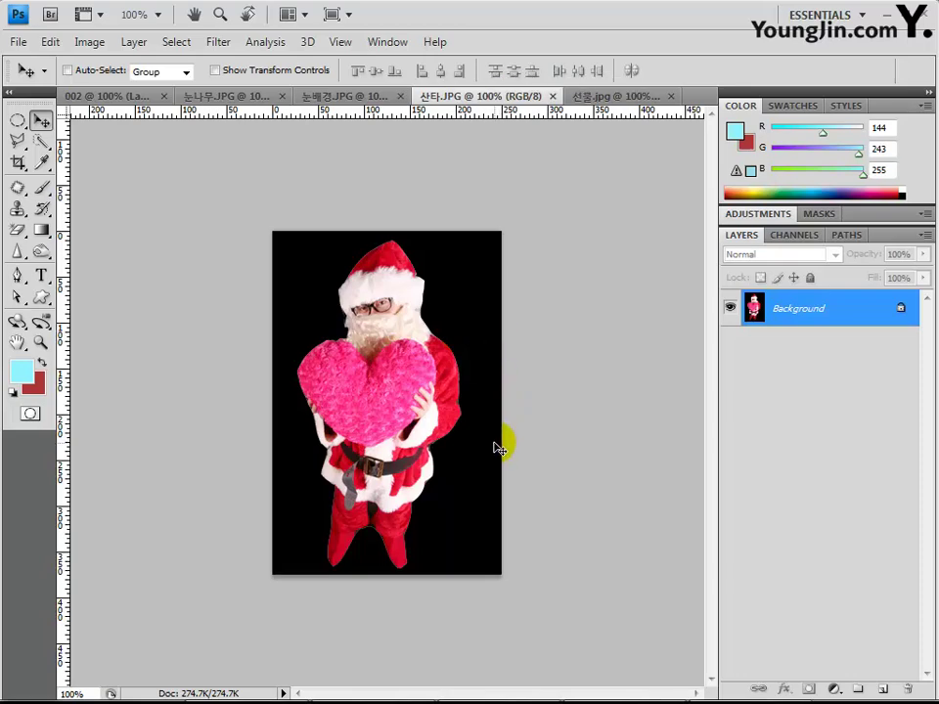
left_click_drag(41, 141, 115, 147)
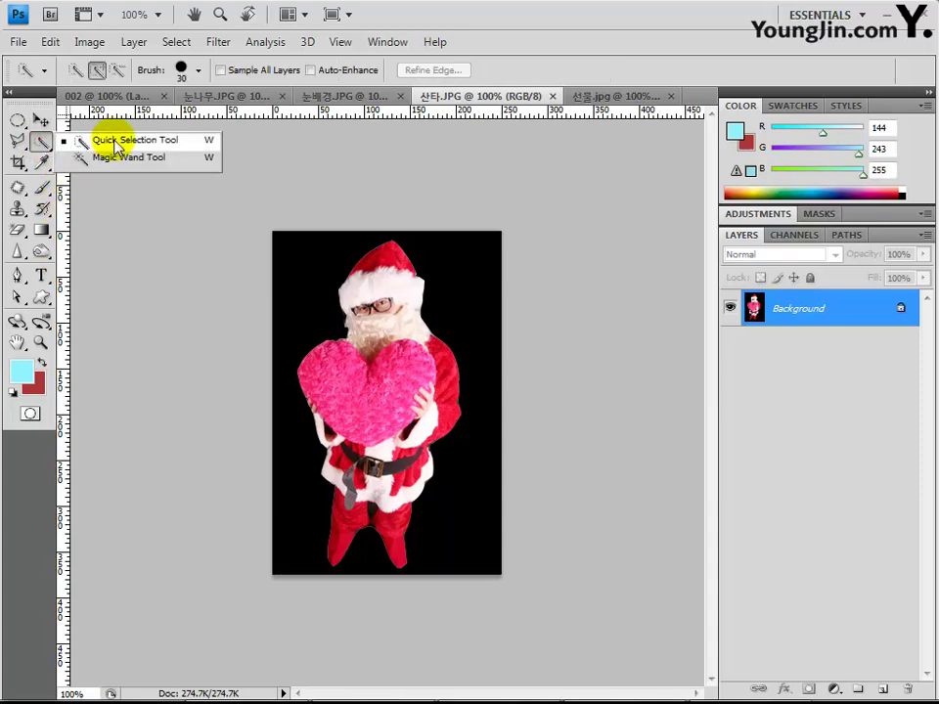
left_click(110, 157)
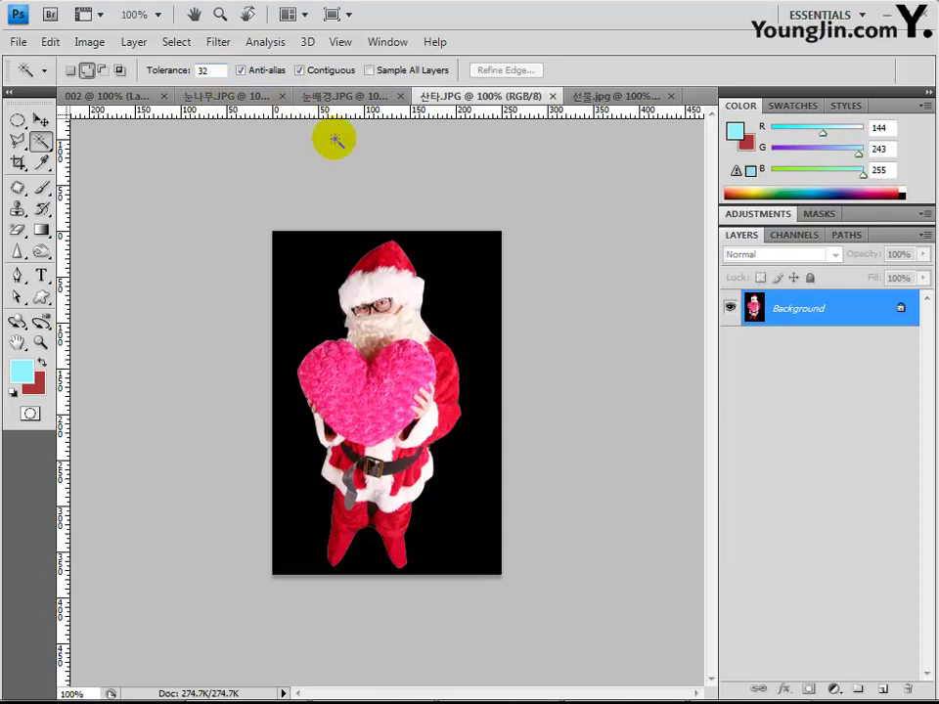
left_click(516, 337)
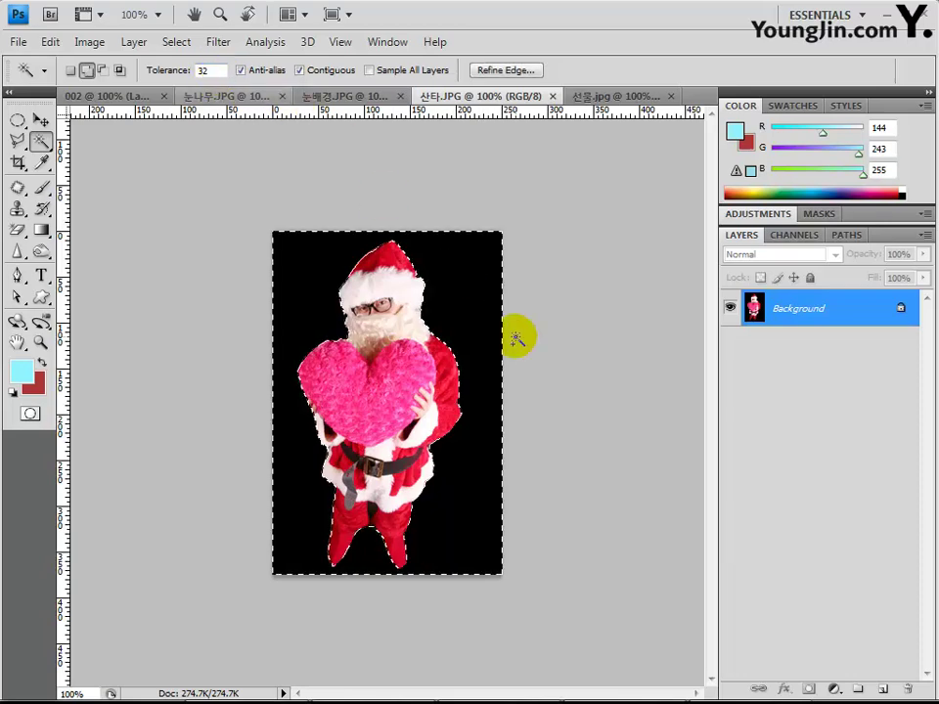
right_click(461, 299)
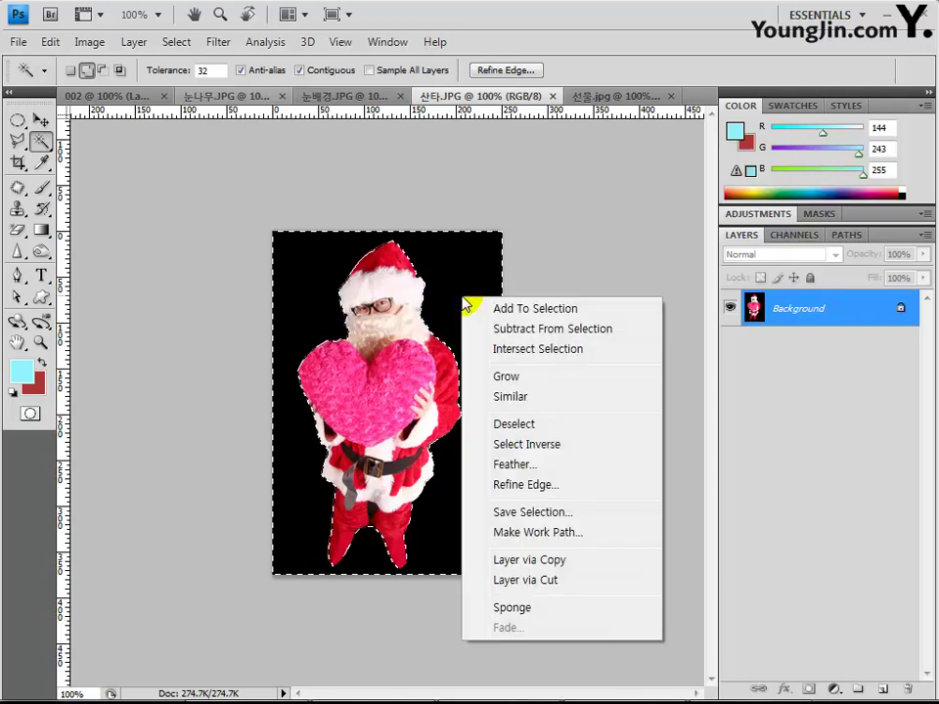
left_click(528, 444)
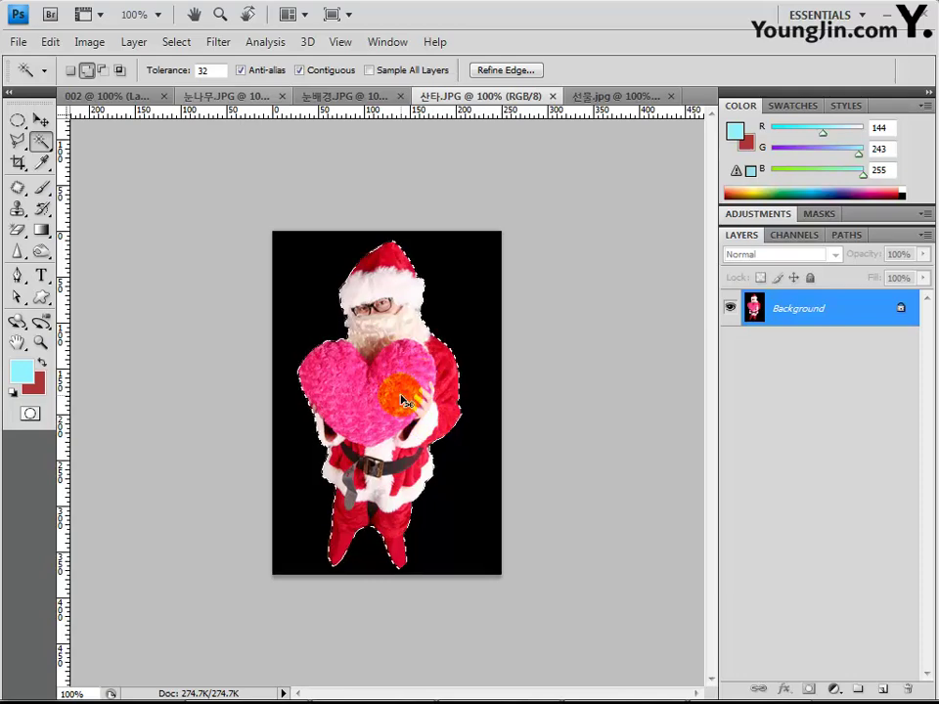
left_click(111, 96)
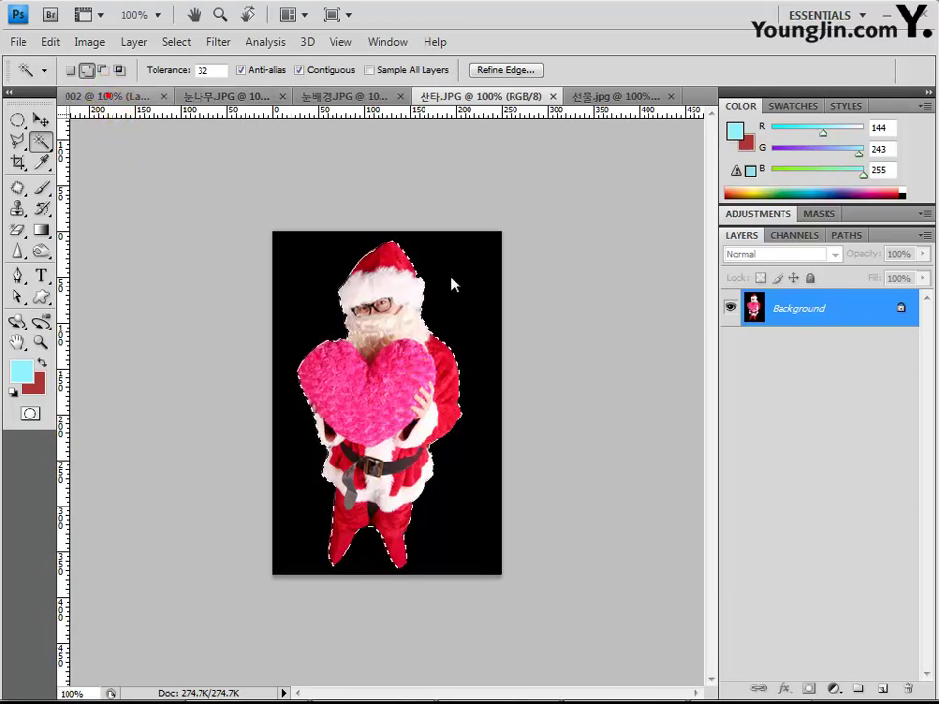
key("ctrl+v")
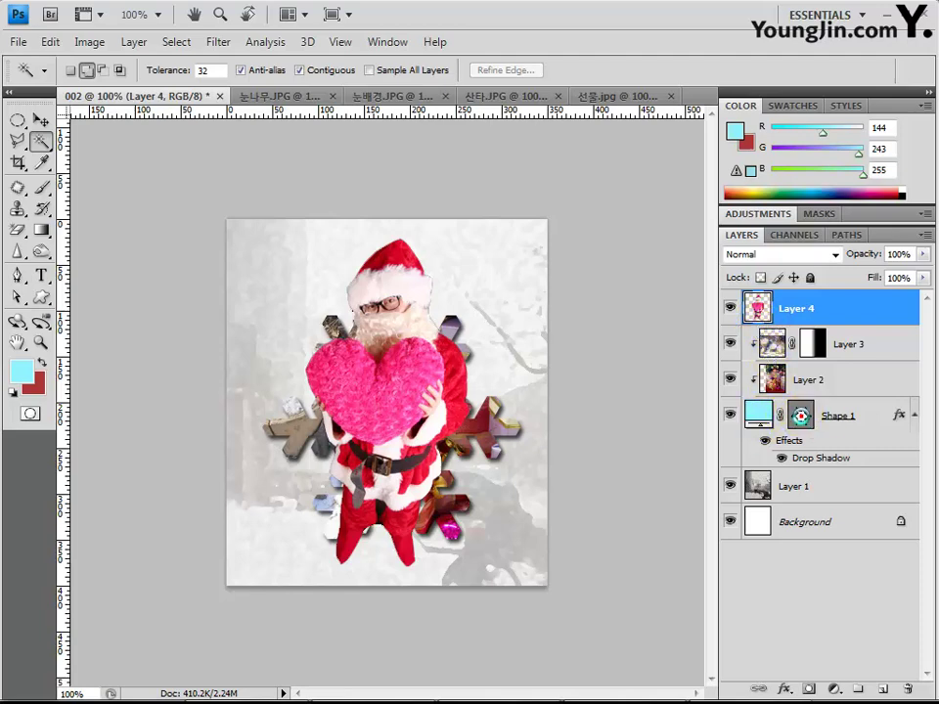
Step: Load the snowflake shape's outline as a selection and use it to add a layer mask to the Santa layer
left_click(801, 418, "ctrl")
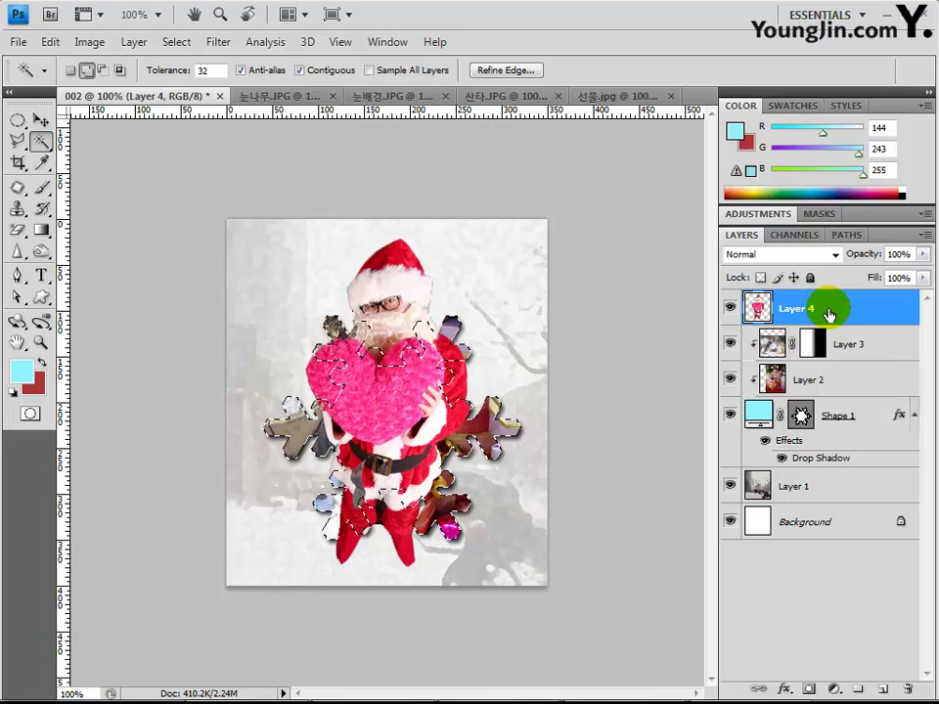
left_click(808, 691)
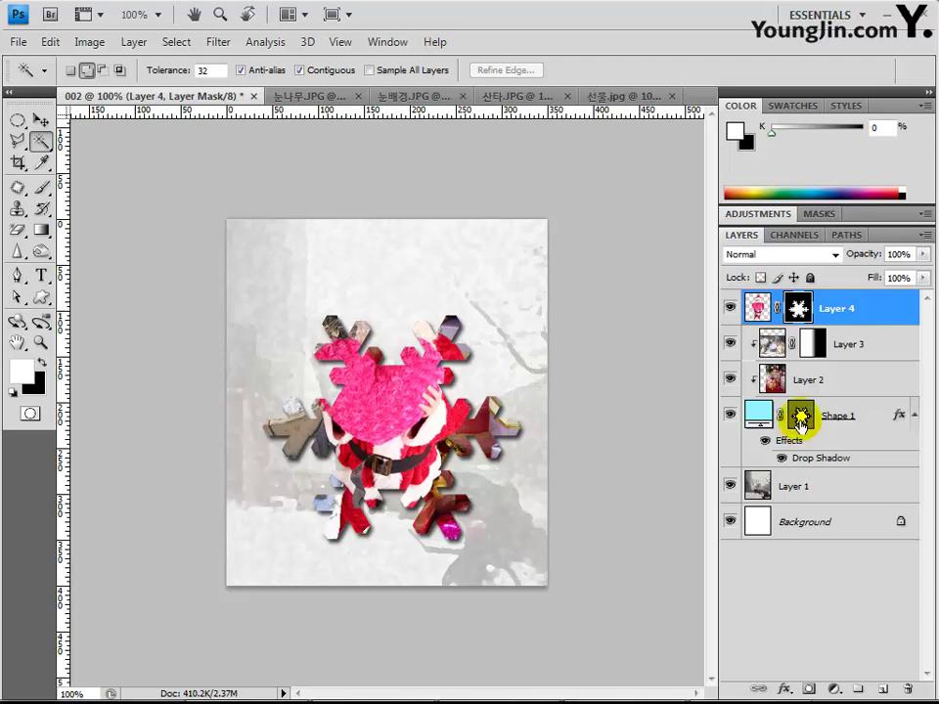
left_click_drag(801, 423, 756, 315)
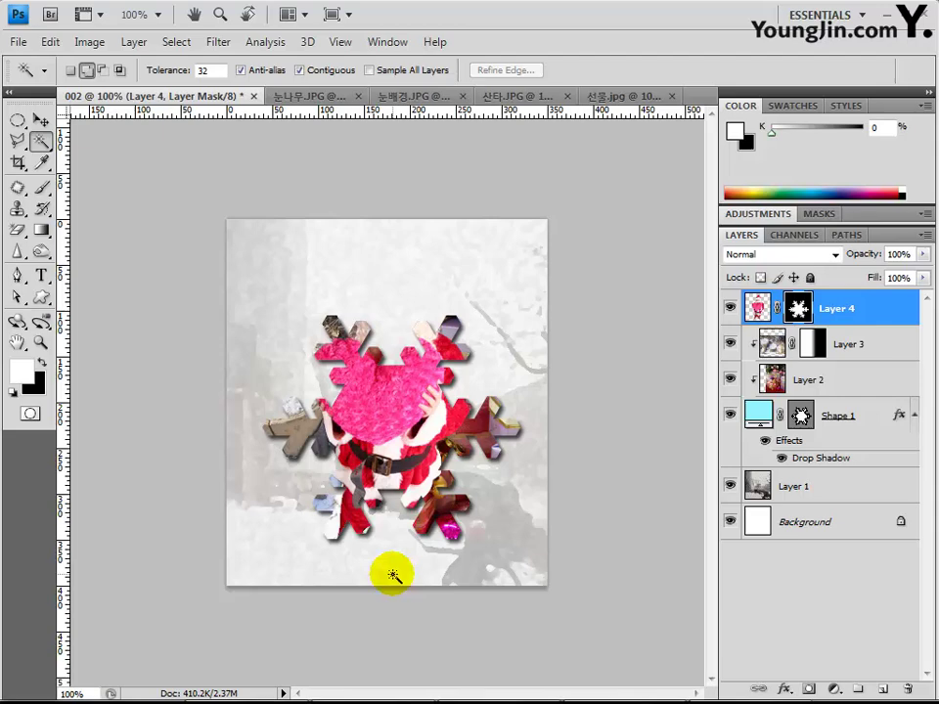
Step: Select a rectangle about 170 x 225 px around Santa's upper body, from the canvas top, and fill it with white on the Layer 4 mask
left_click_drag(18, 119, 99, 124)
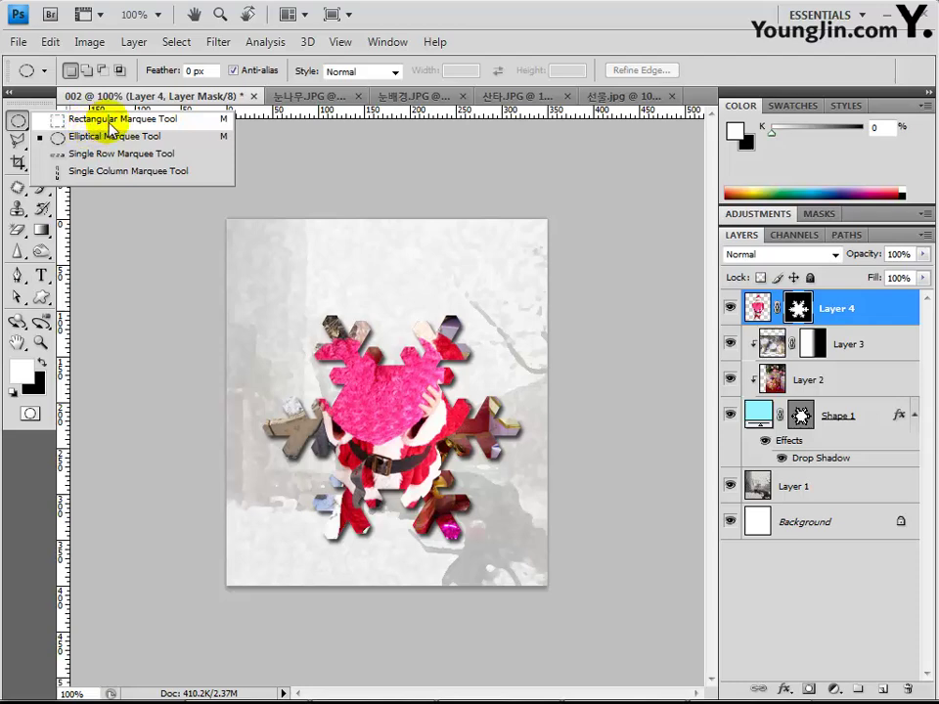
left_click(111, 125)
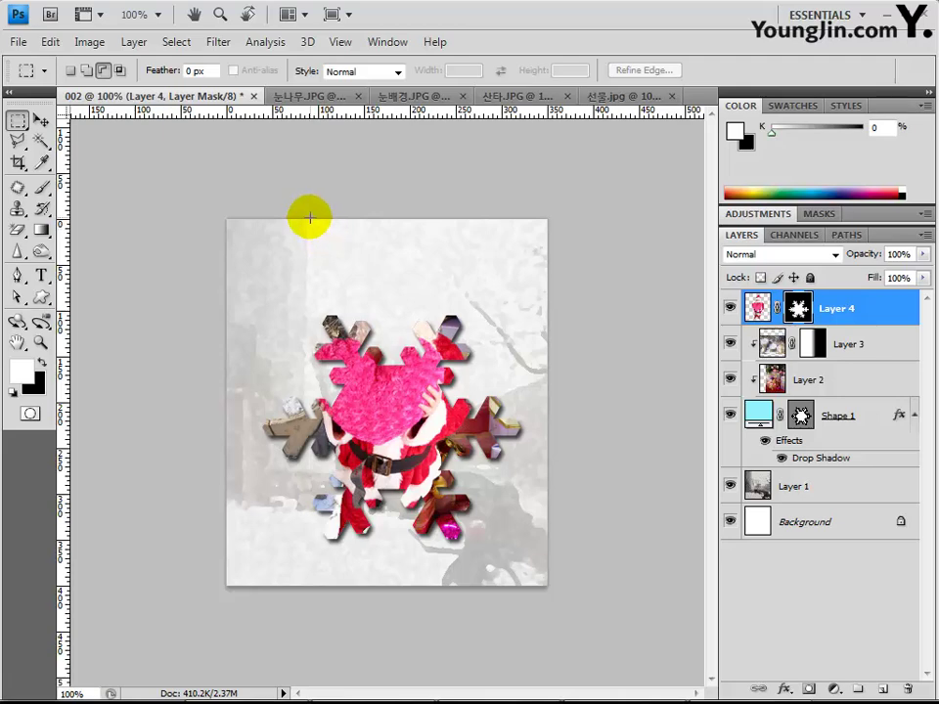
left_click_drag(320, 218, 467, 364)
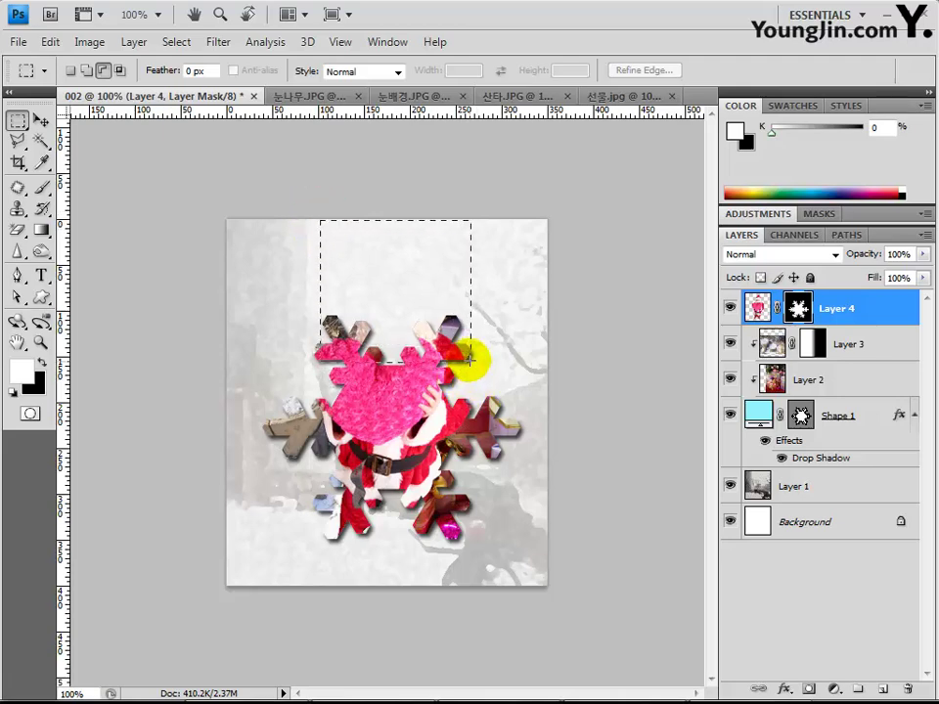
left_click_drag(467, 361, 474, 427)
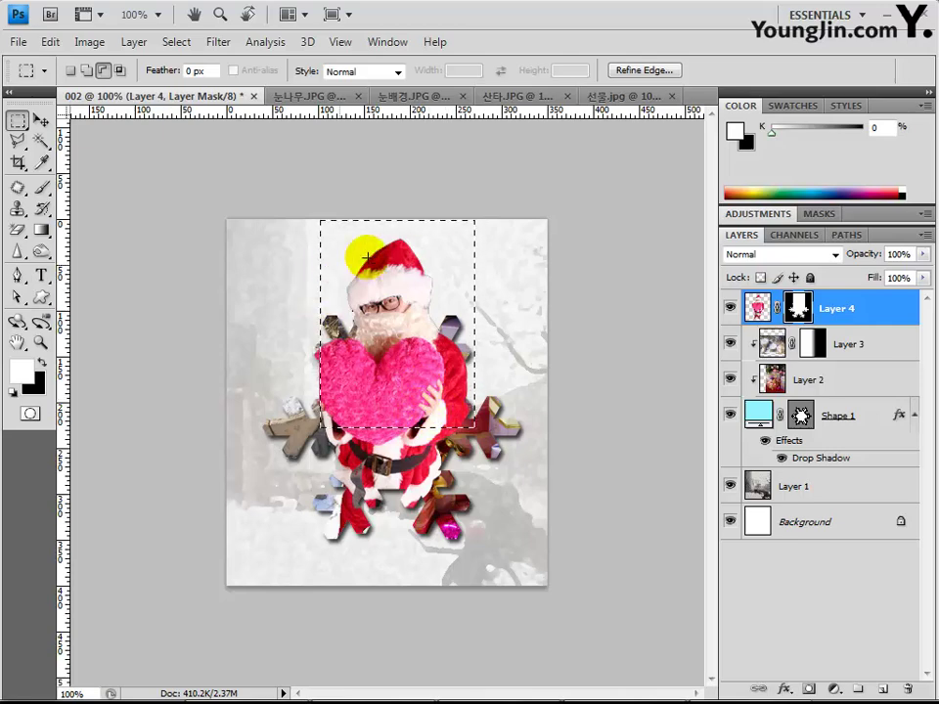
Step: Select a rectangle about 95 x 215 px over the heart's left side, fill it with white on the Layer 4 mask, and deselect
left_click(426, 394)
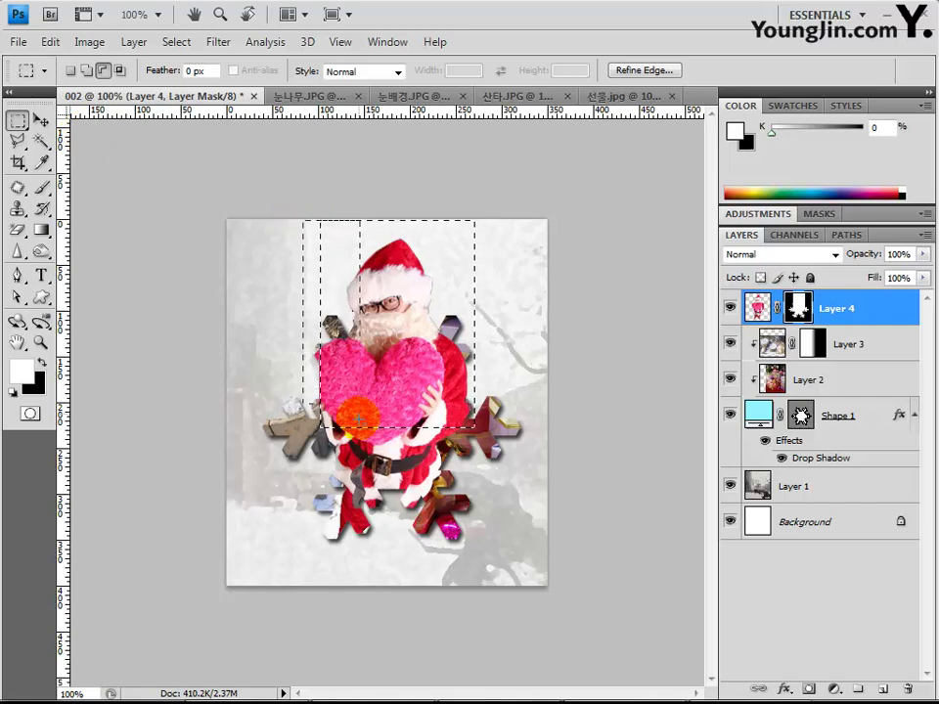
left_click(427, 389)
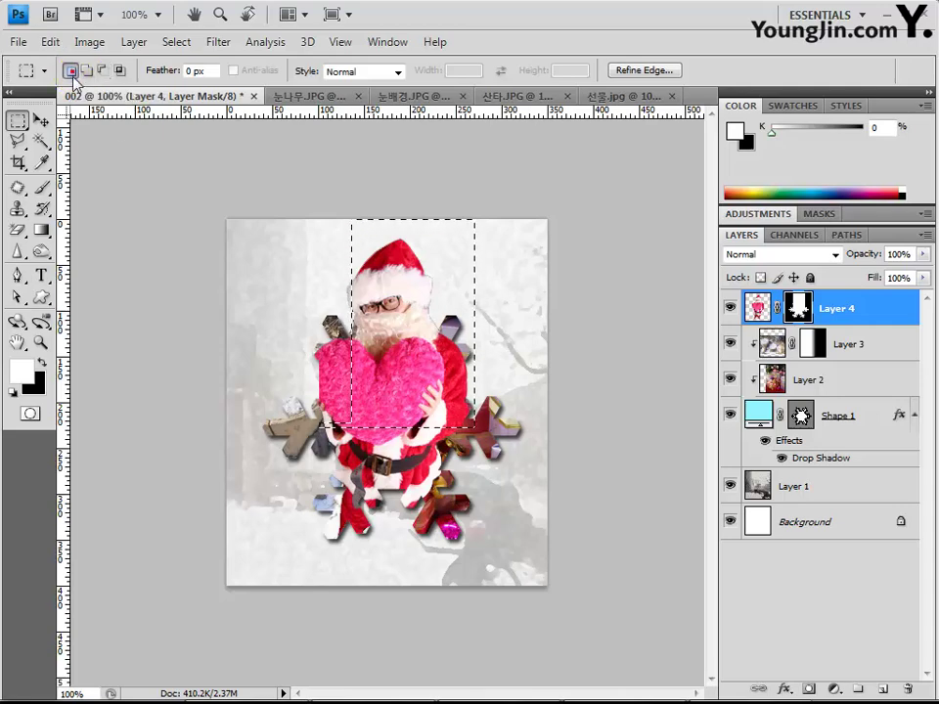
left_click_drag(290, 219, 377, 405)
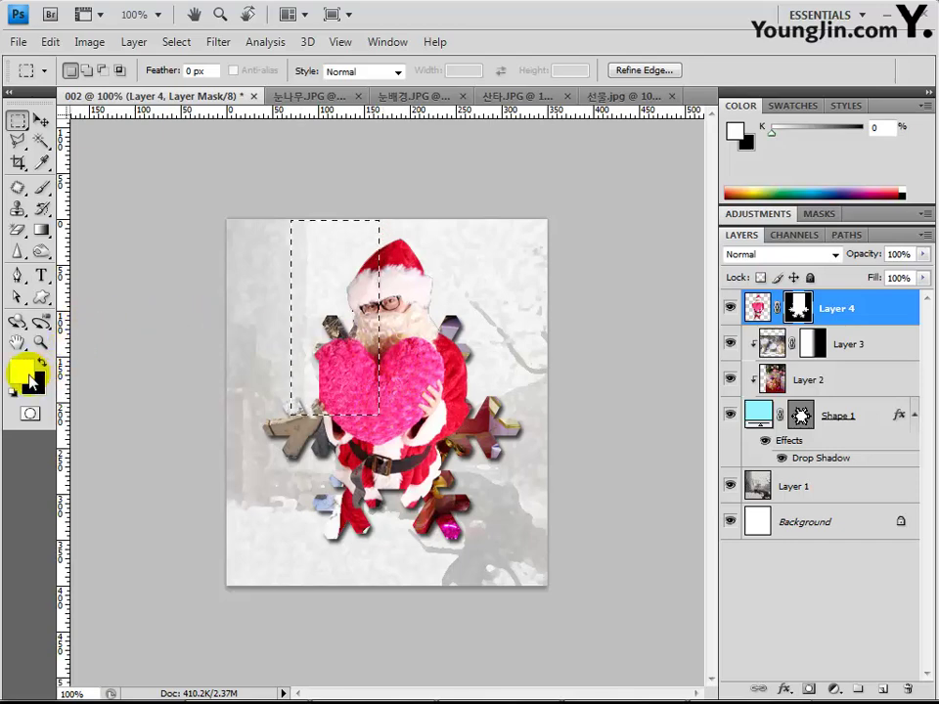
left_click(344, 362)
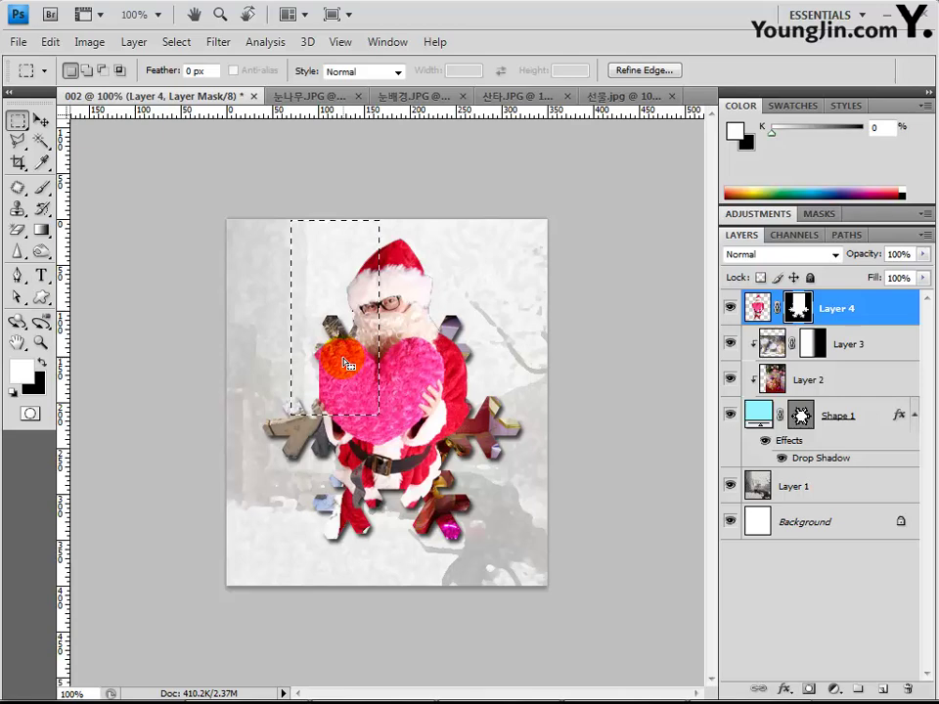
key("alt+BackSpace")
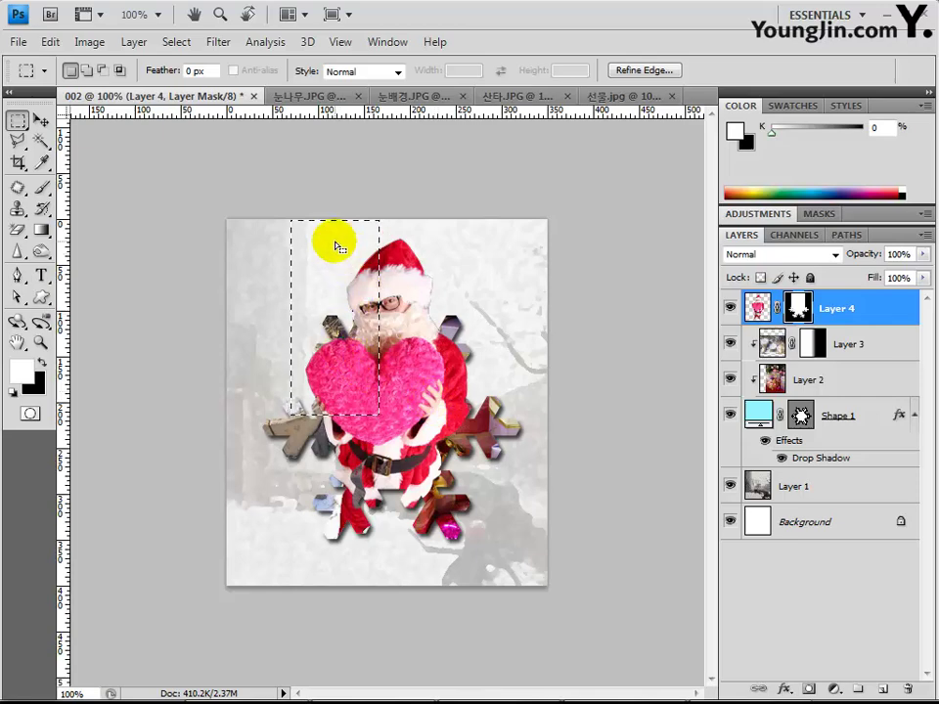
right_click(338, 246)
left_click(363, 255)
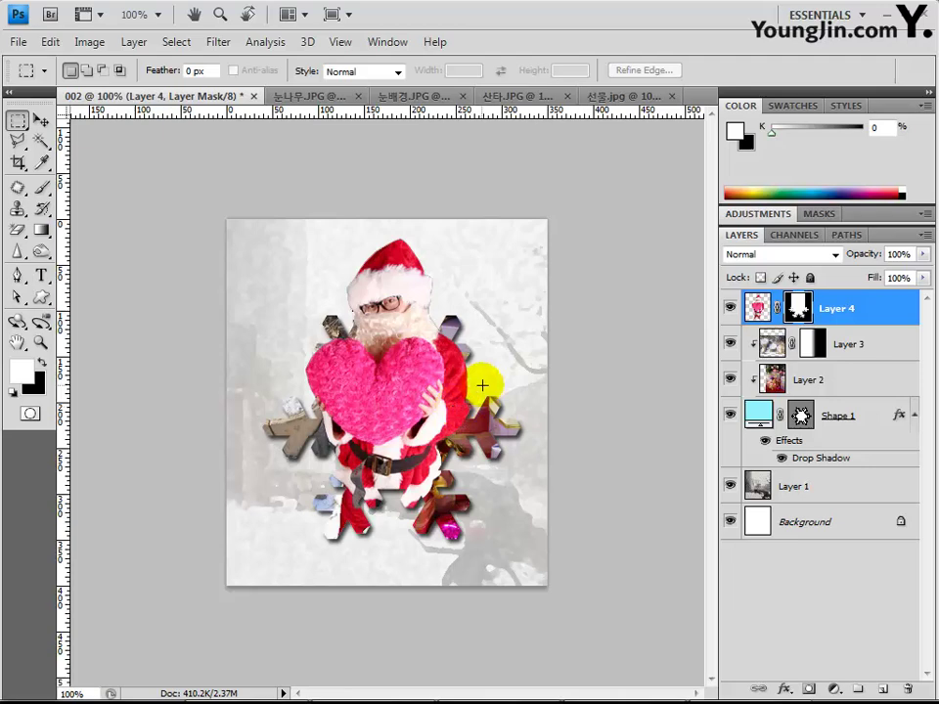
left_click(342, 390)
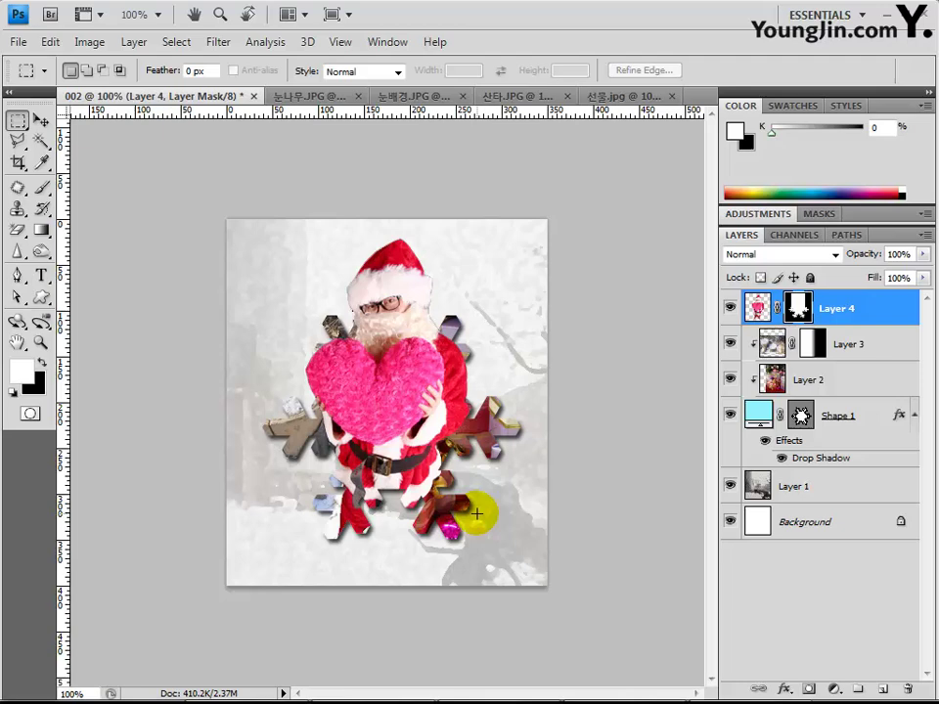
Step: Set up the horizontal Type tool with the Arial font, Bold style and a 30 pt size
left_click(42, 277)
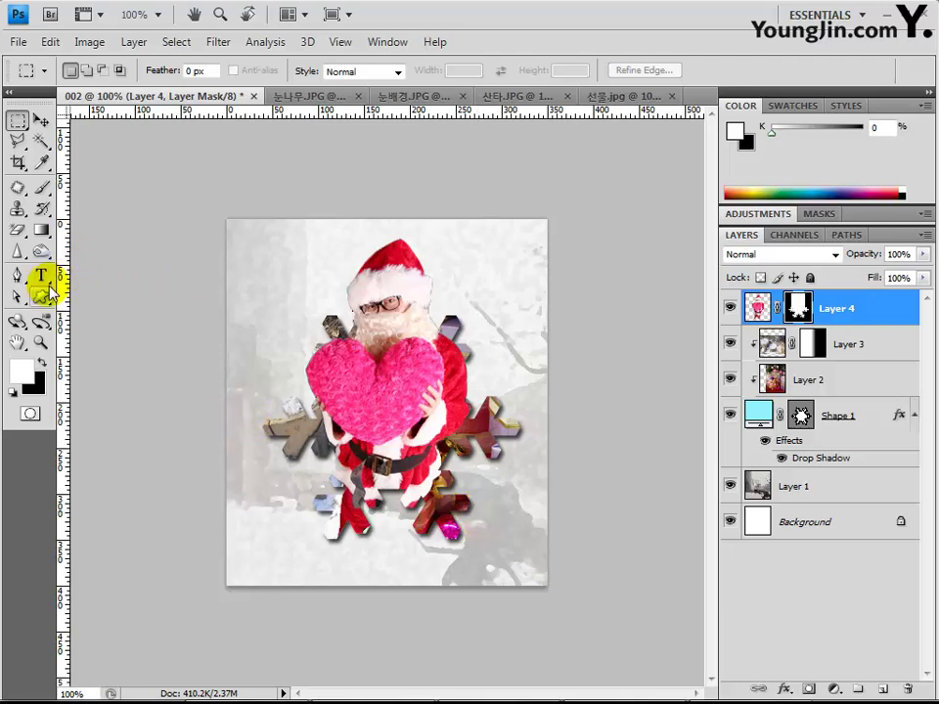
left_click(41, 279)
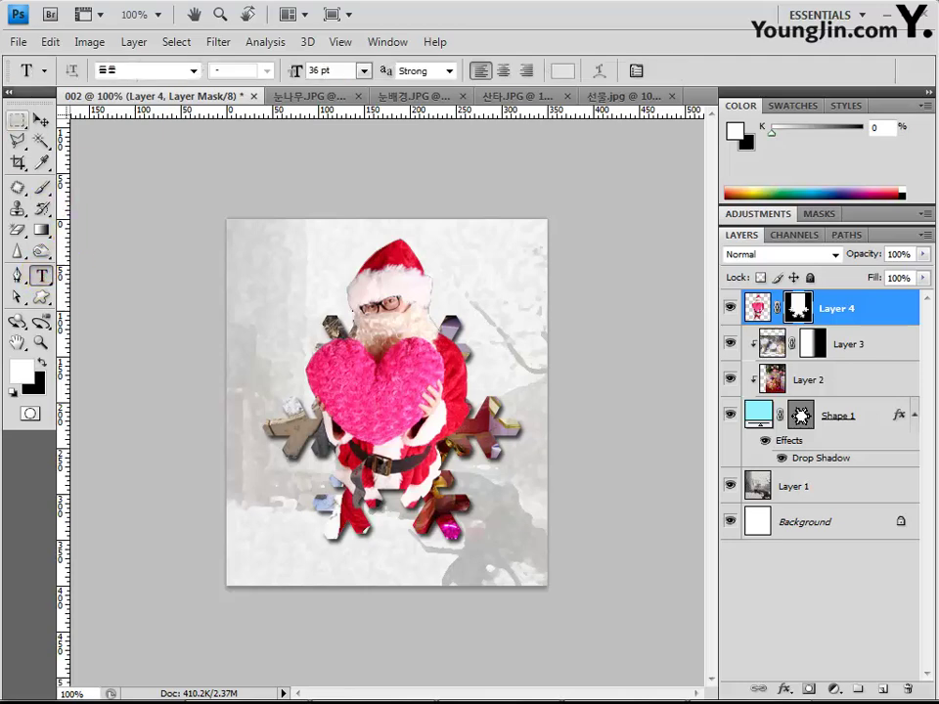
left_click(194, 72)
left_click_drag(425, 264, 426, 396)
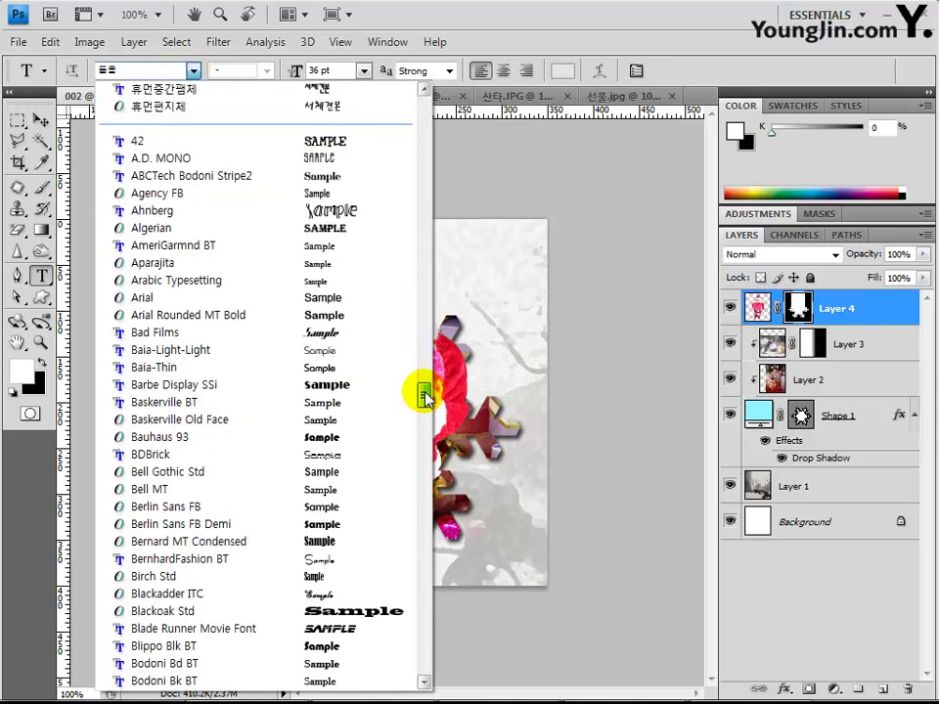
left_click(212, 298)
left_click(278, 161)
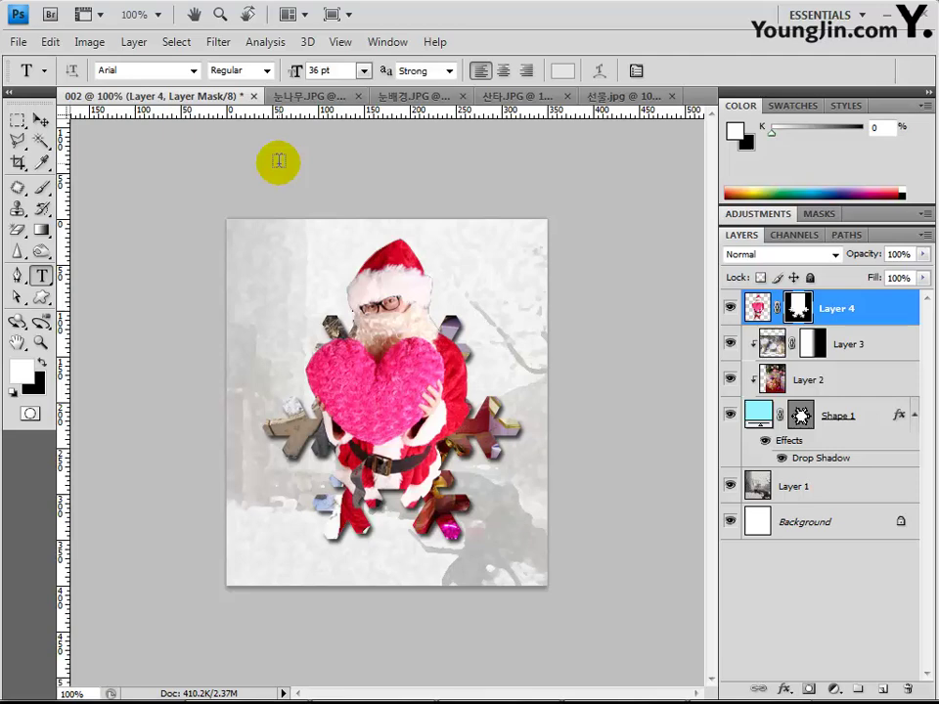
left_click(266, 69)
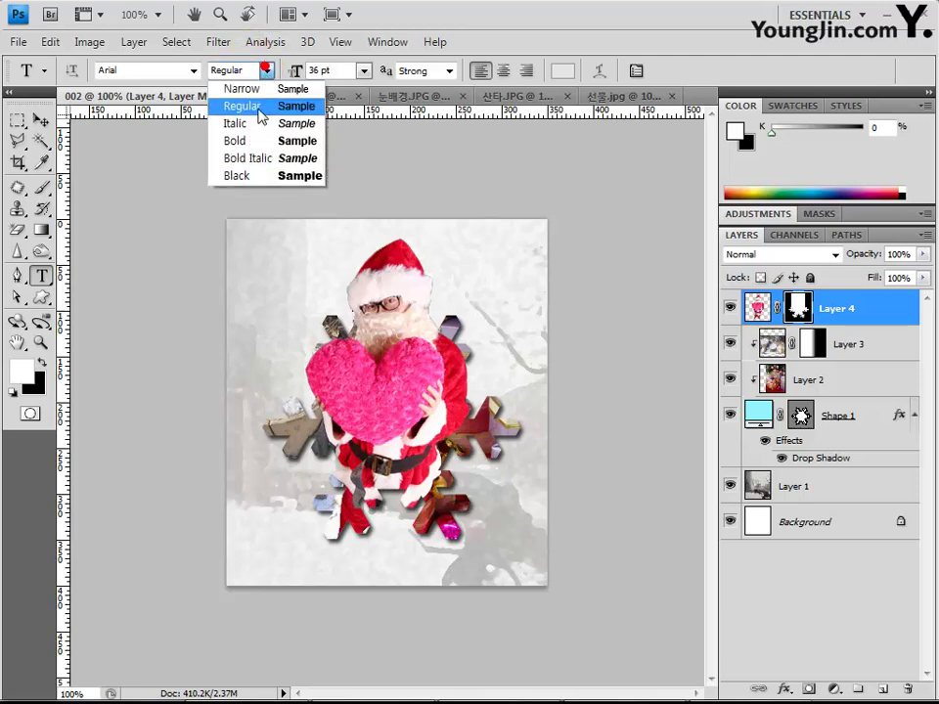
left_click(252, 142)
left_click(318, 71)
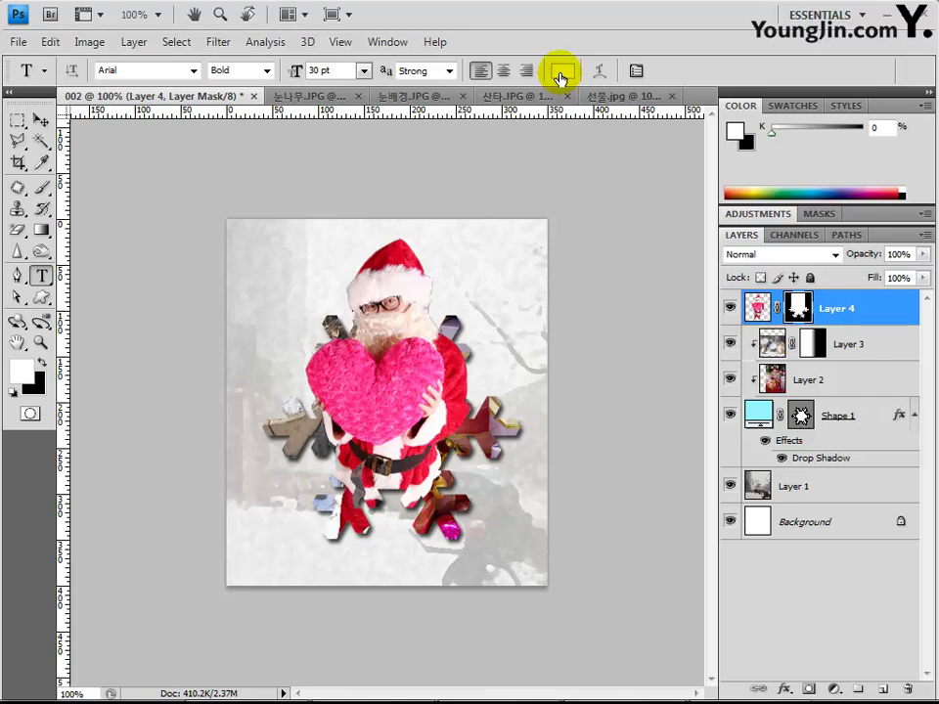
Step: Set the text colour to #ff3e95
left_click(560, 74)
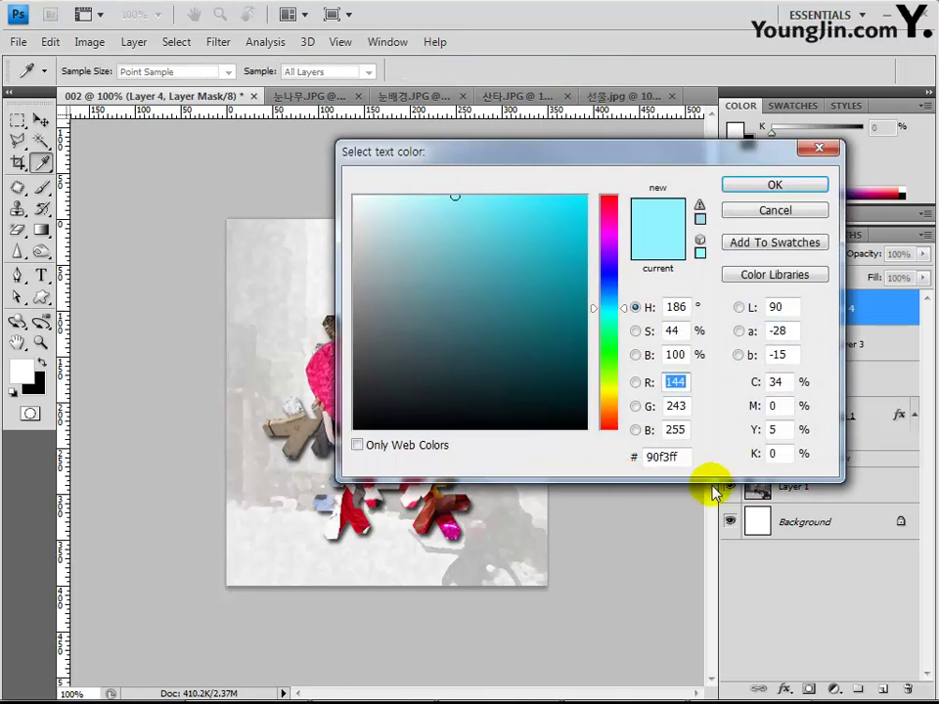
left_click(684, 458)
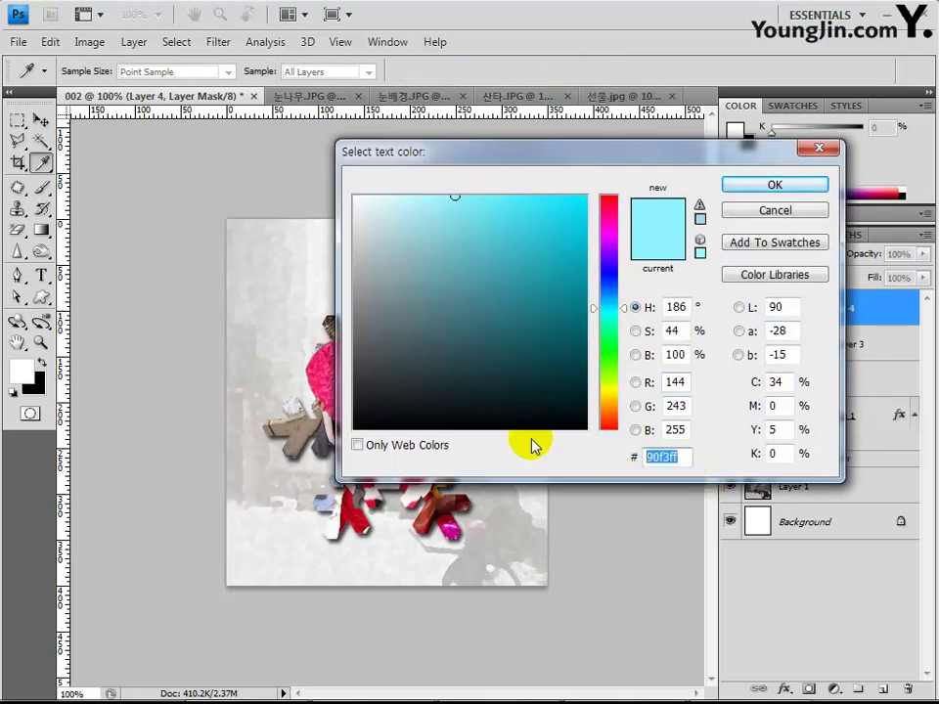
type("ff")
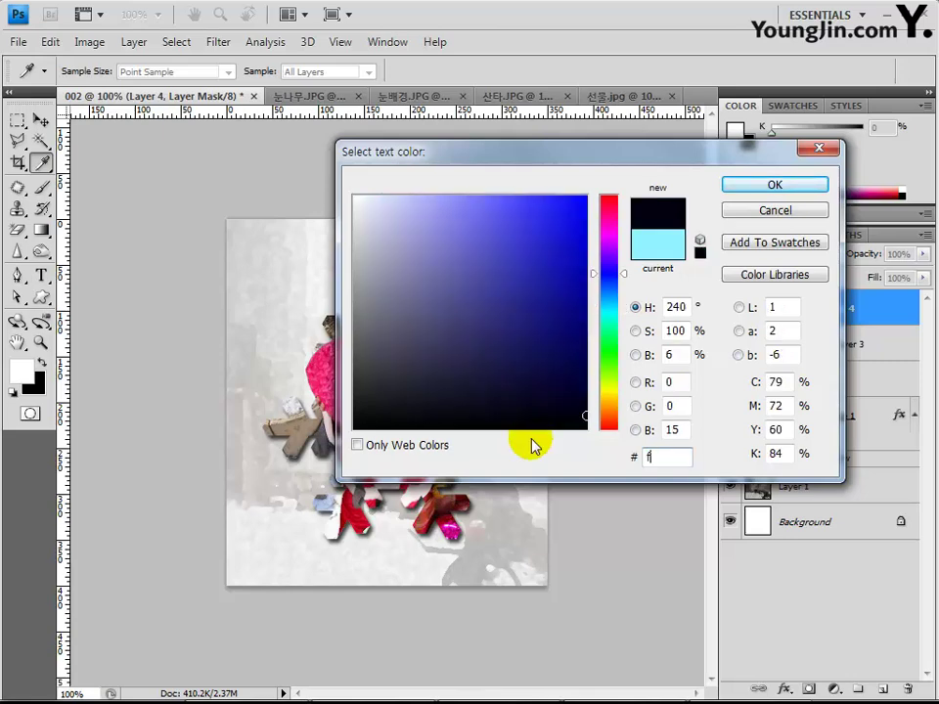
type("3e")
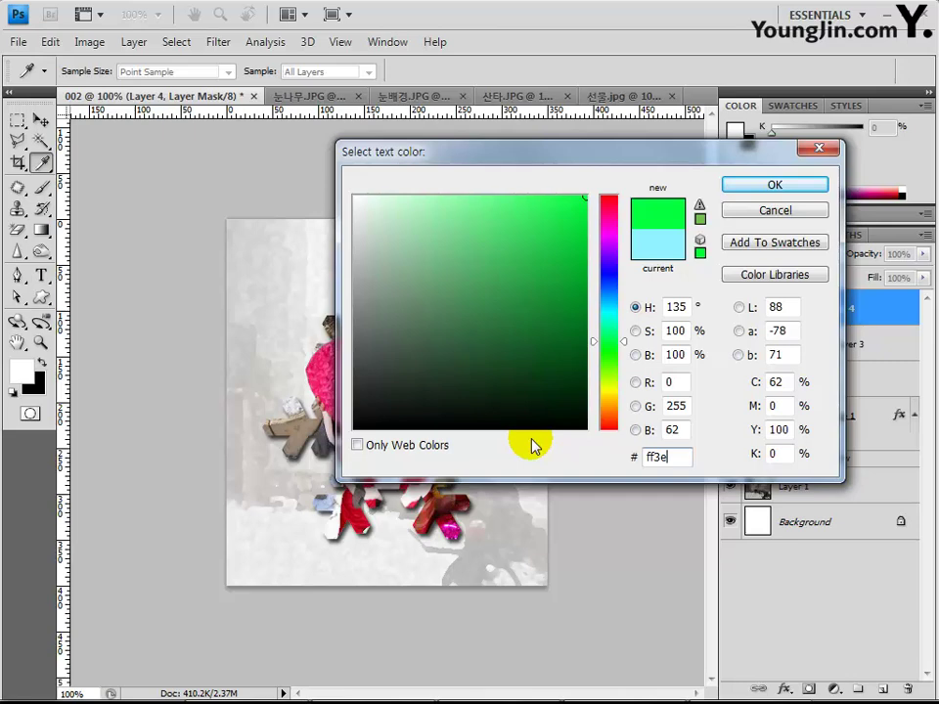
type("95")
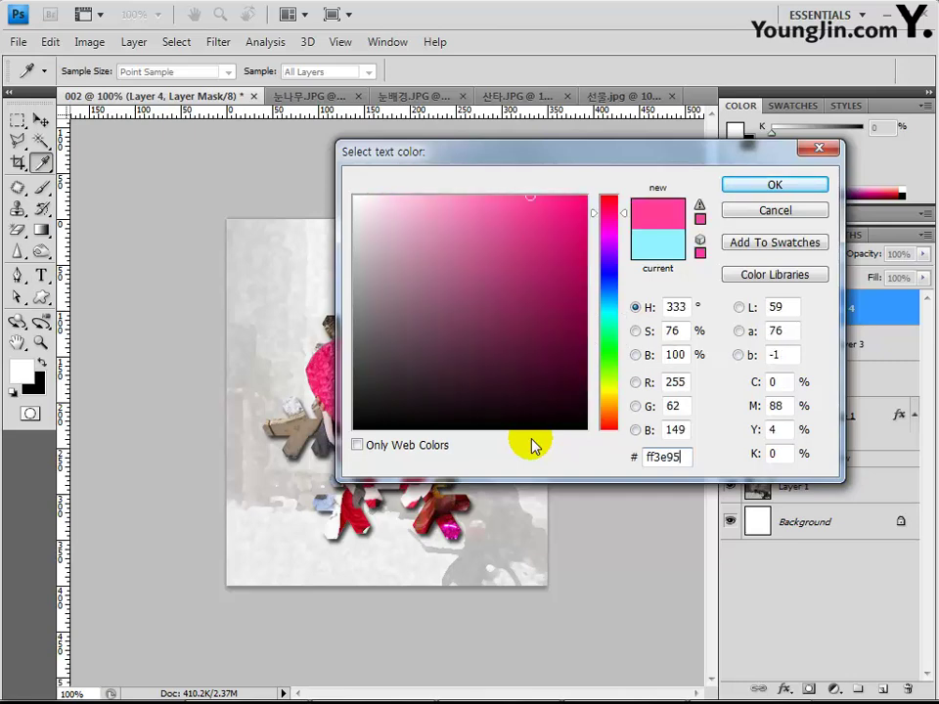
key("Return")
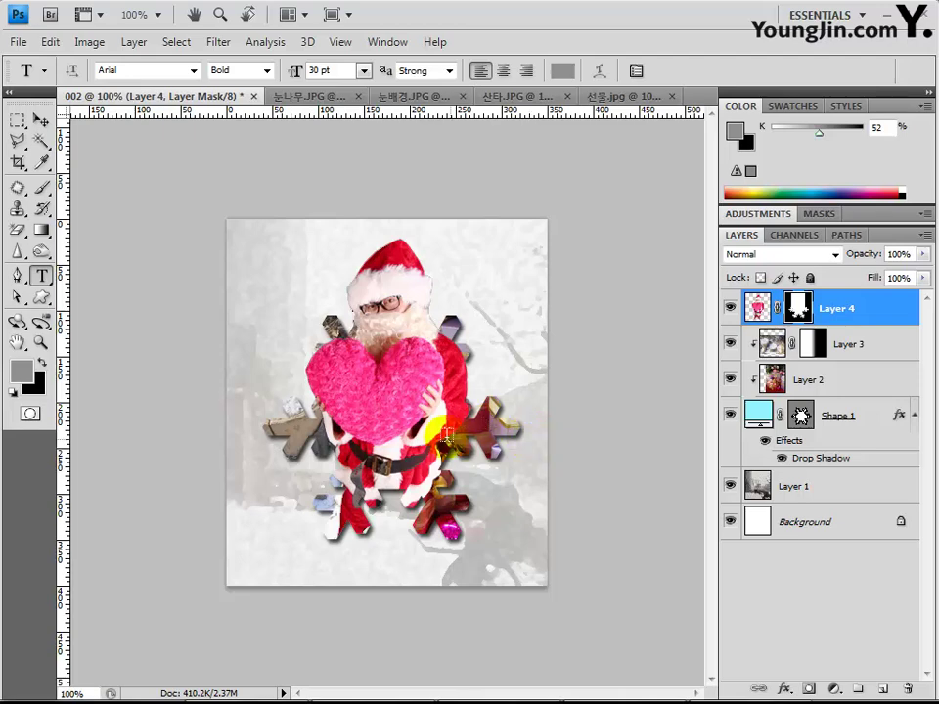
Step: Add the text "Merry" beside Santa's hat and shift it about 25 px to the left
left_click(272, 274)
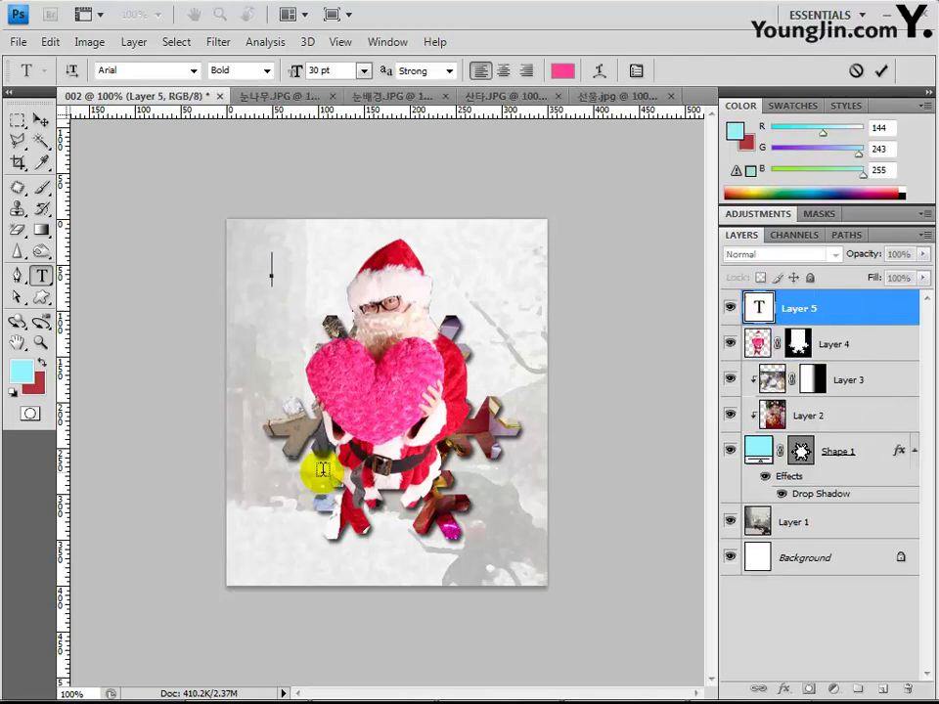
type("Merry")
key("ctrl+Return")
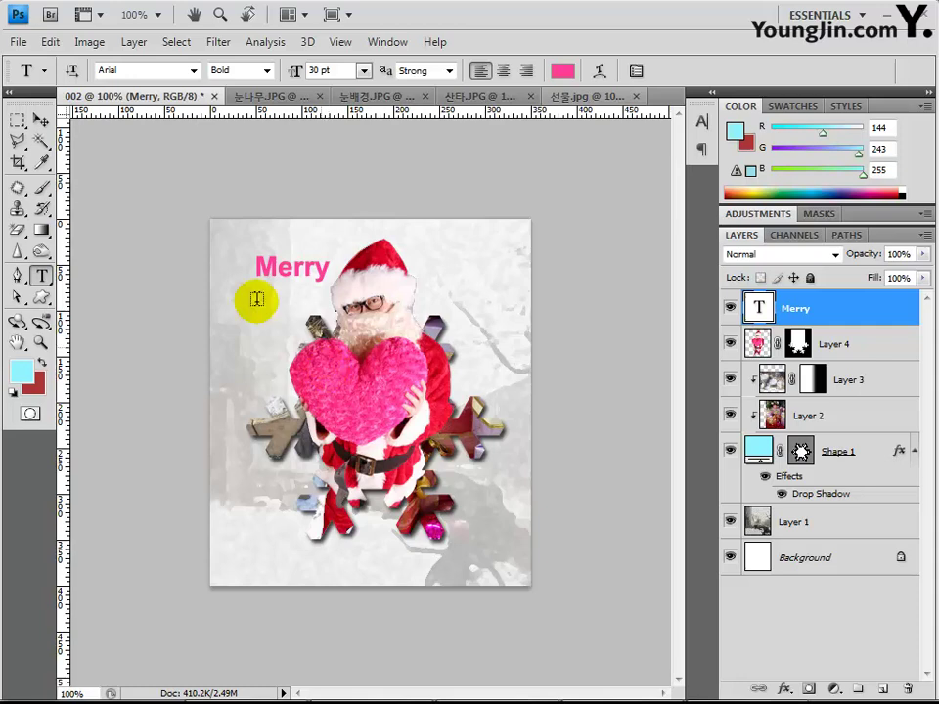
left_click(40, 121)
left_click(288, 272)
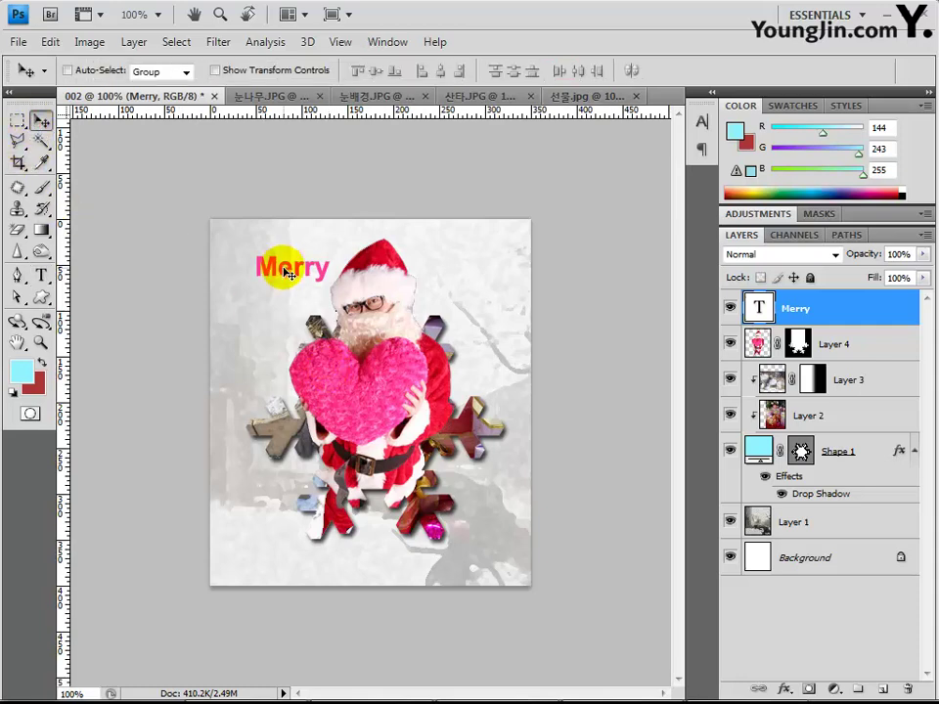
left_click_drag(289, 271, 261, 274)
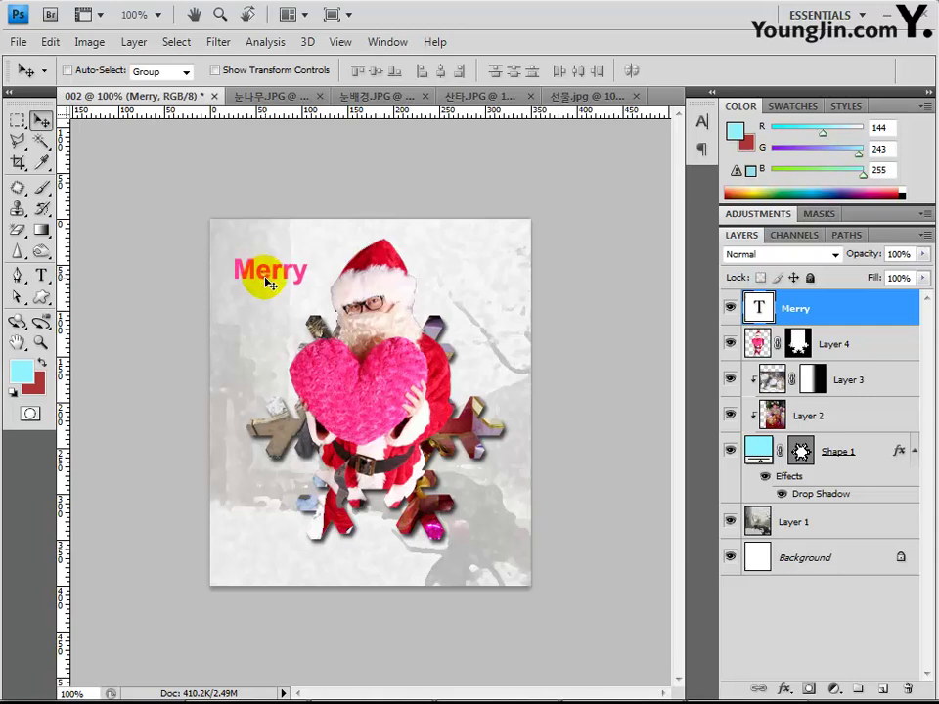
Step: Start a separate text layer just below "Merry" and set its style to Regular at 24 pt
left_click(39, 275)
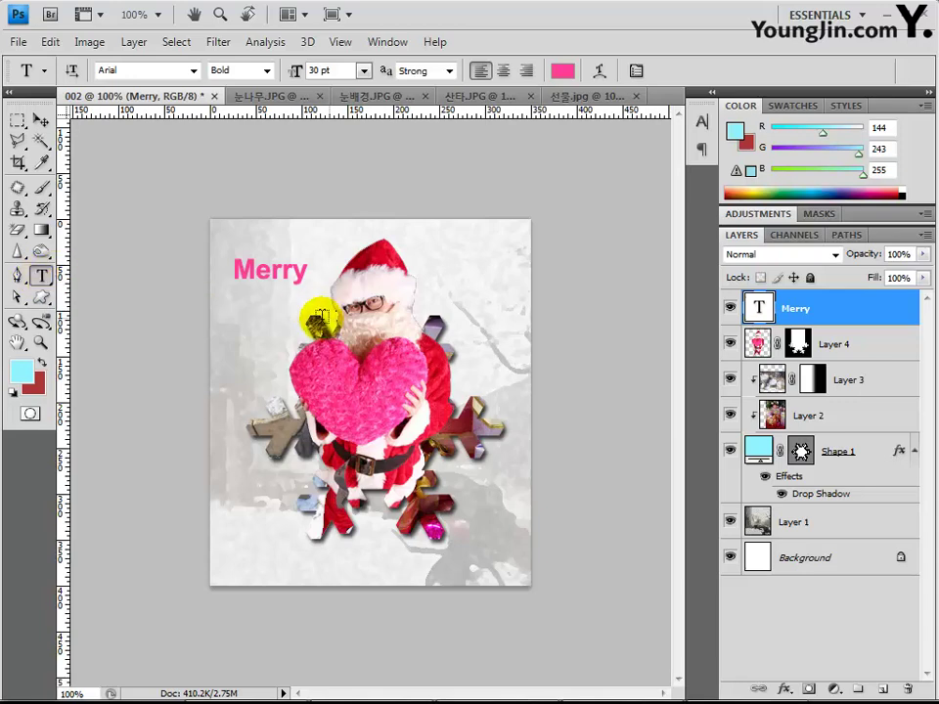
left_click(238, 301)
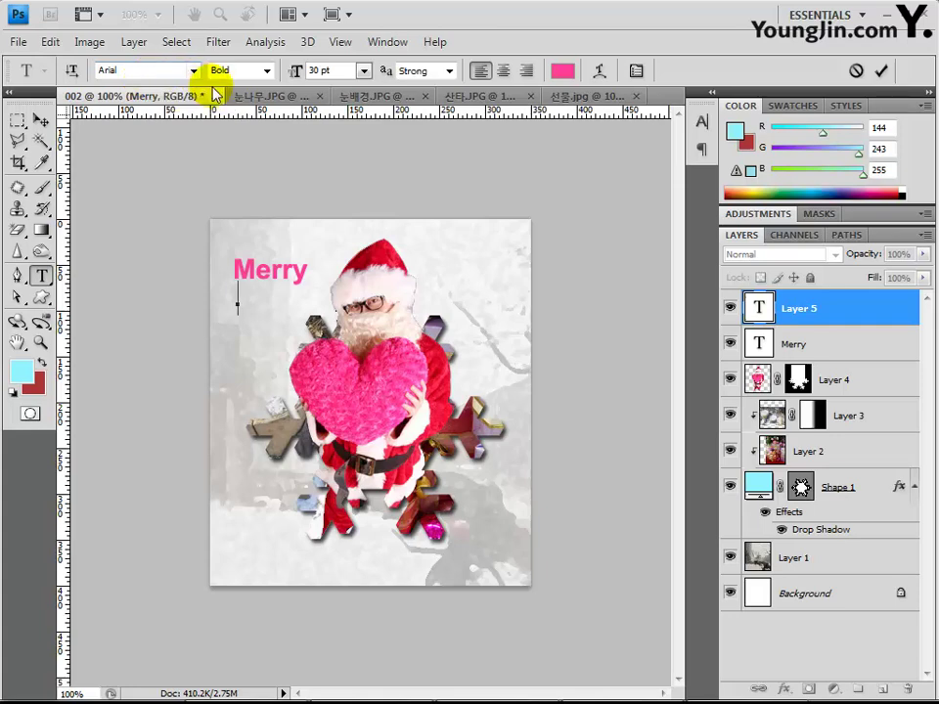
left_click(264, 70)
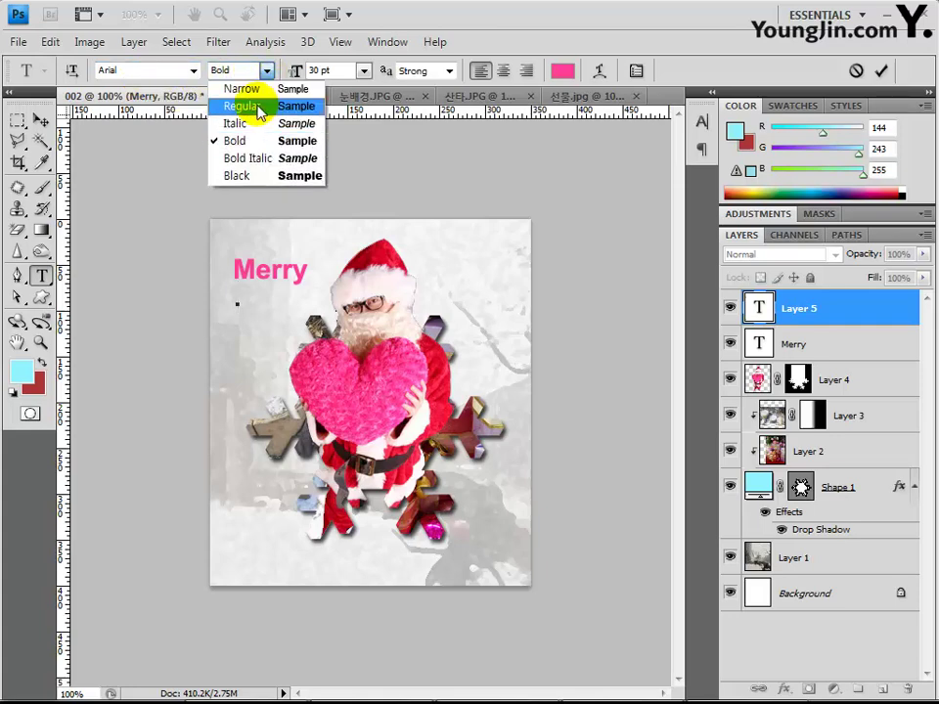
left_click(258, 106)
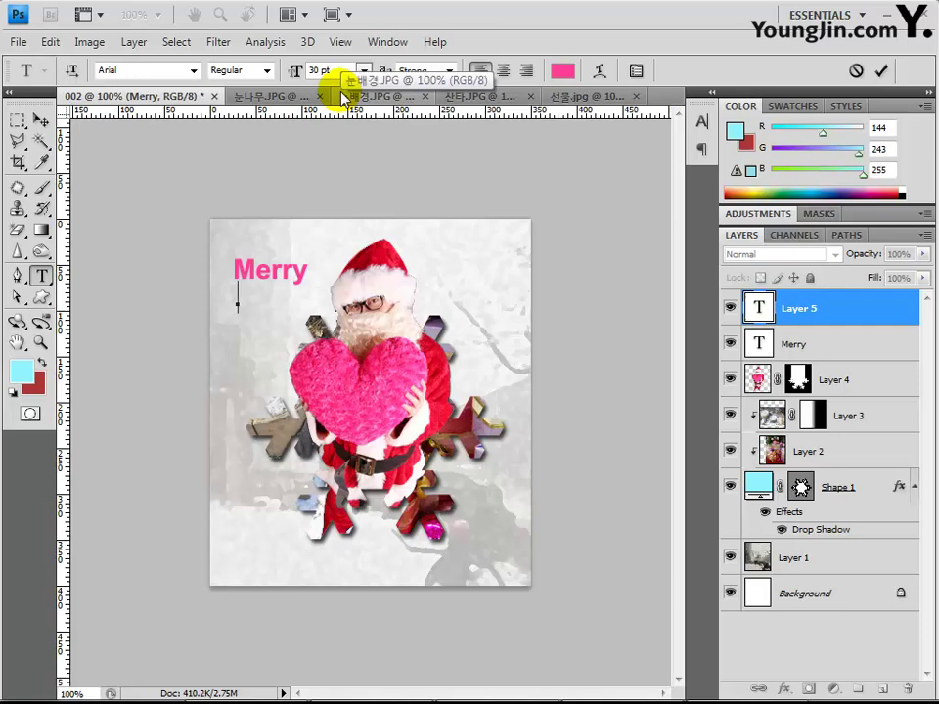
left_click(314, 71)
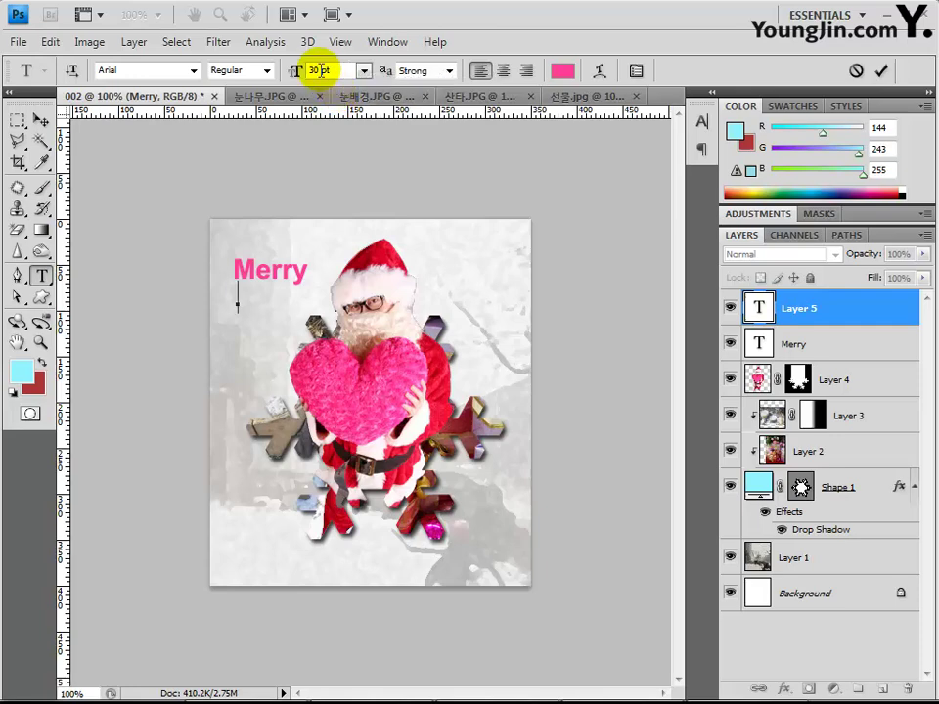
type("24")
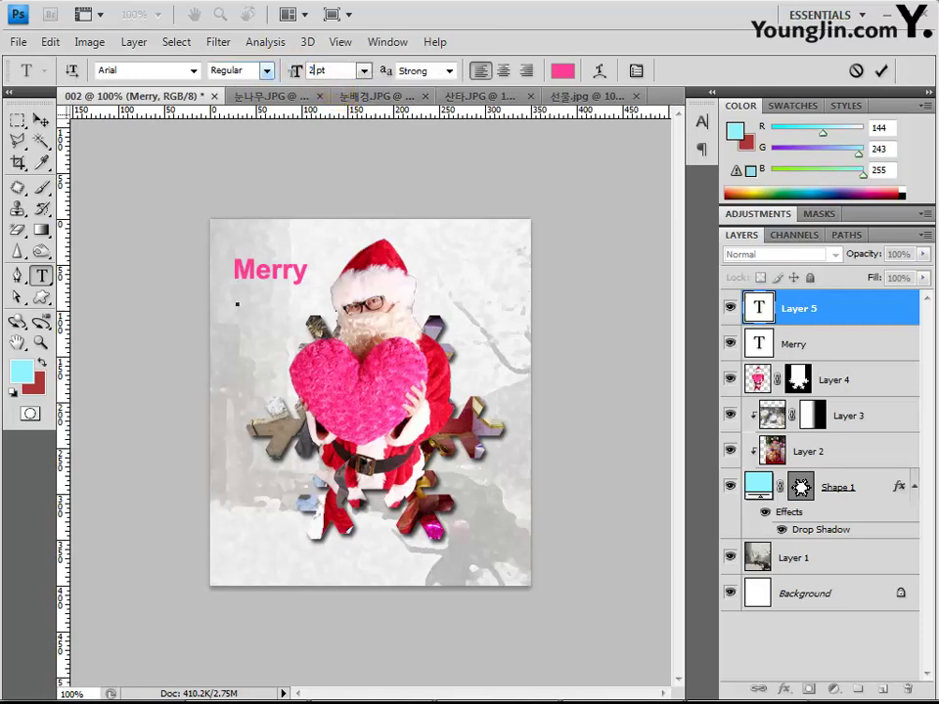
Step: Set the new text's colour to #ff77bf and enter "Christmas" under "Merry"
left_click(563, 71)
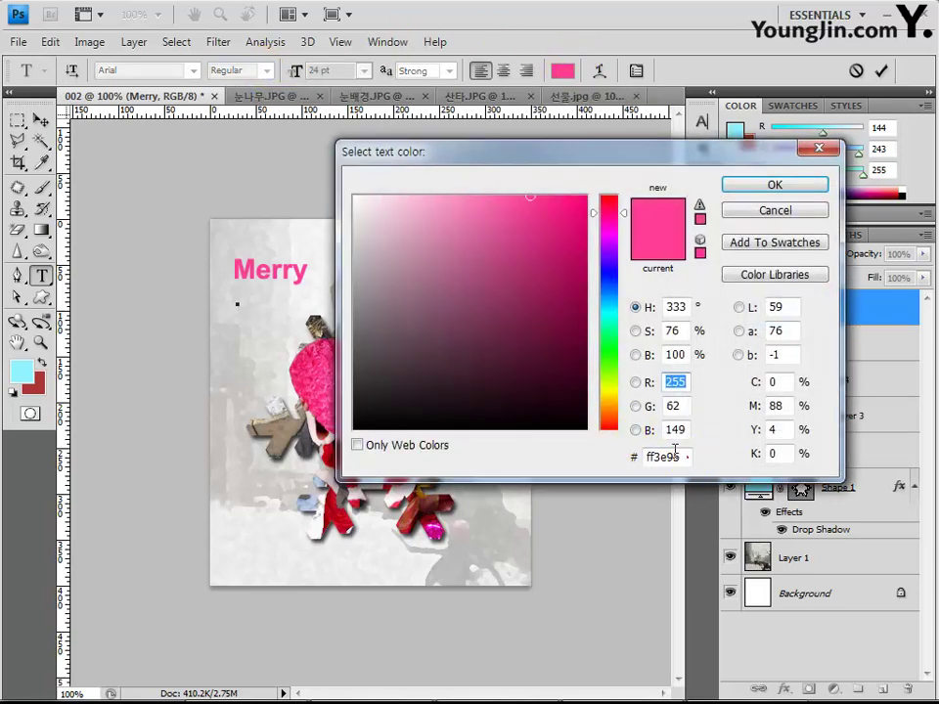
left_click(661, 454)
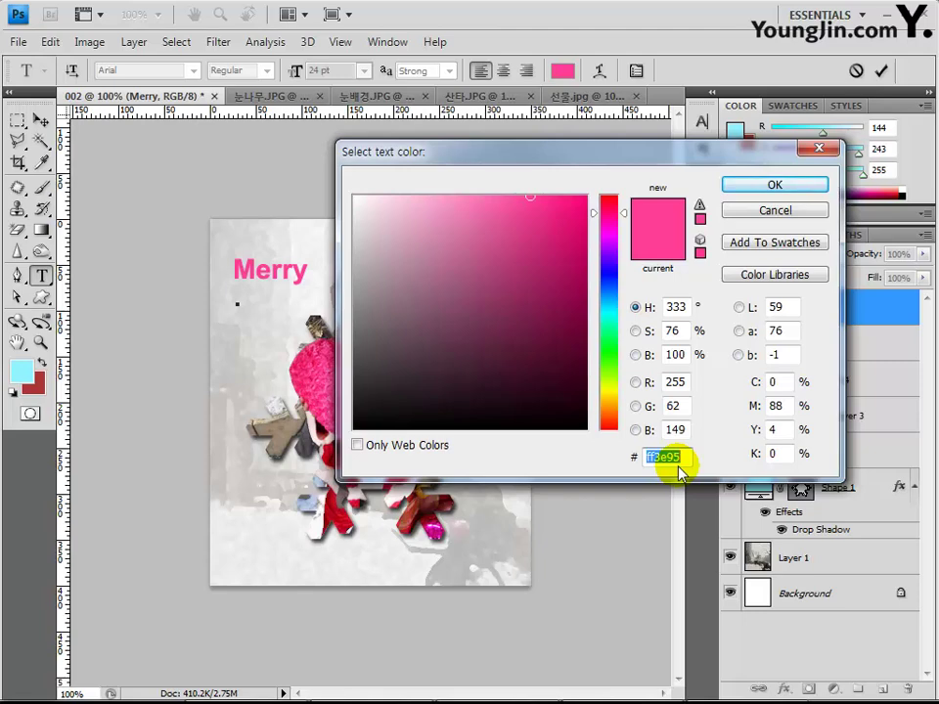
type("ff77")
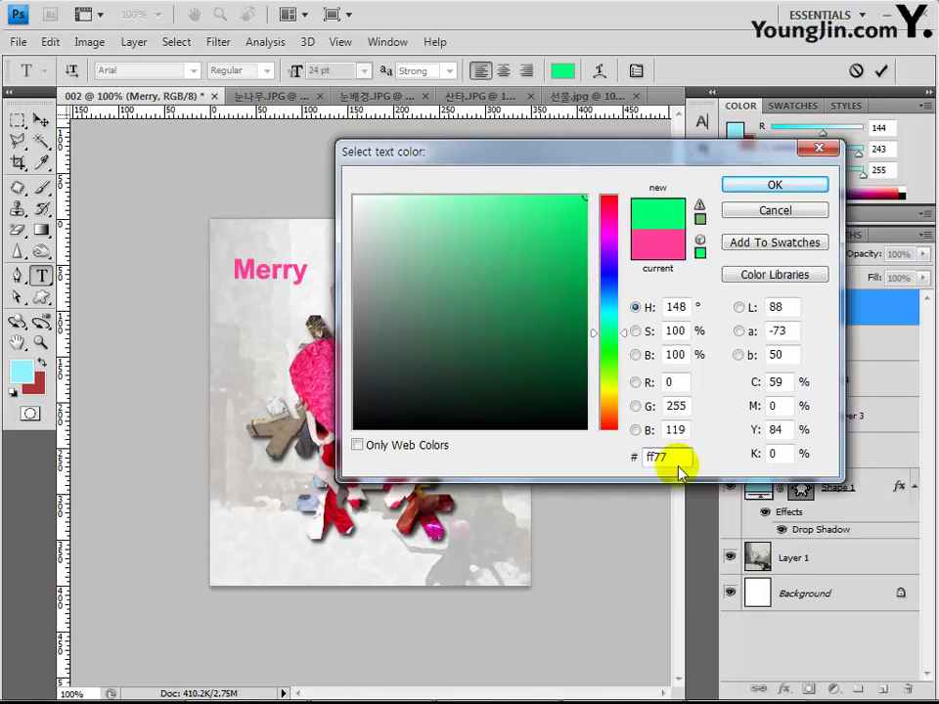
type("bf")
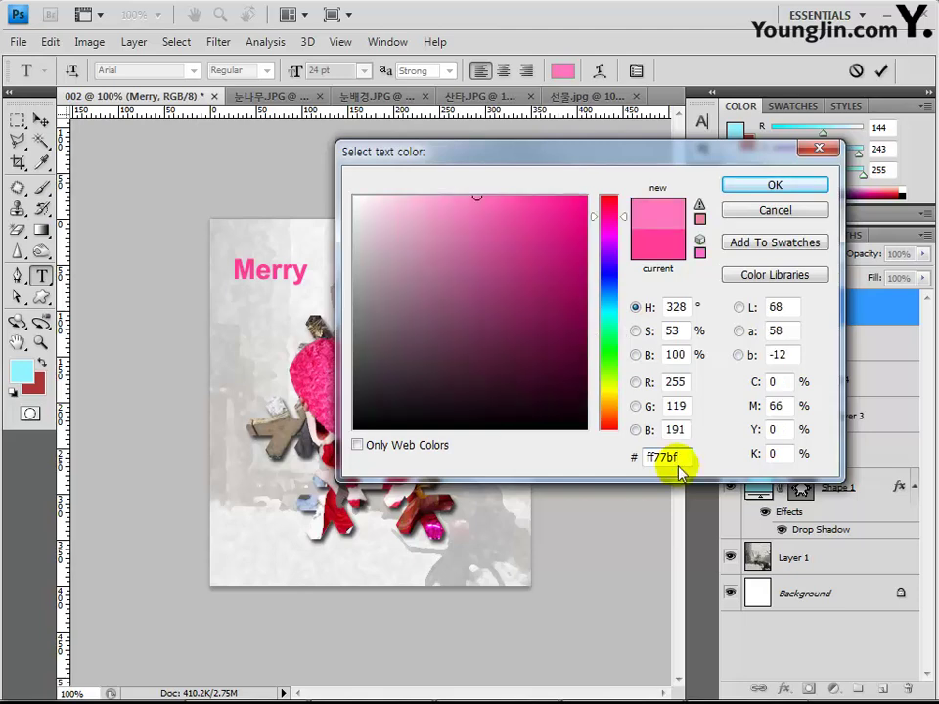
key("Return")
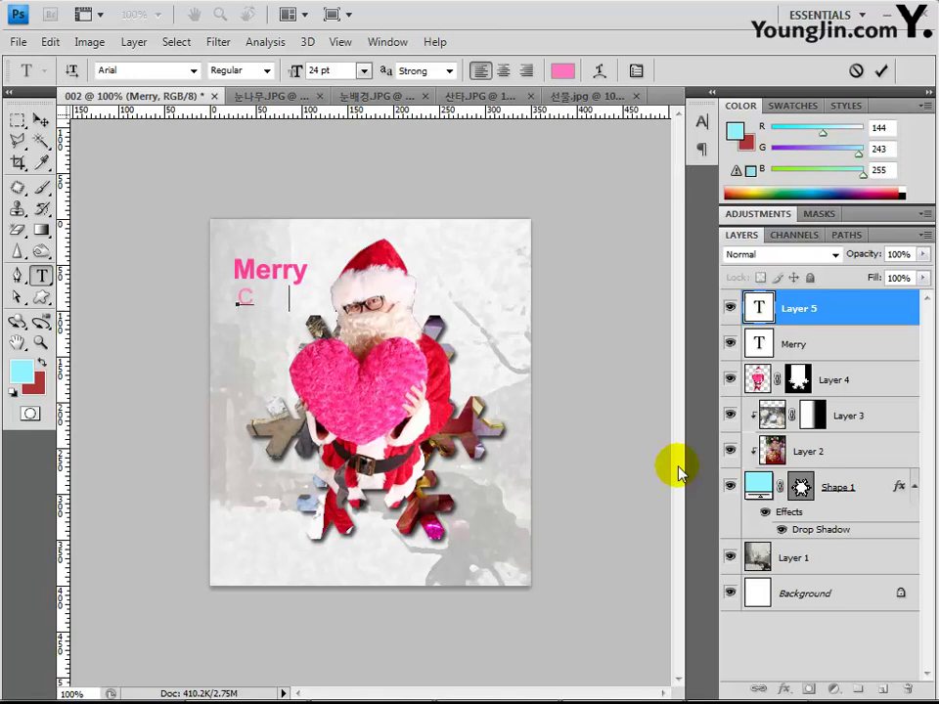
type("hristmas")
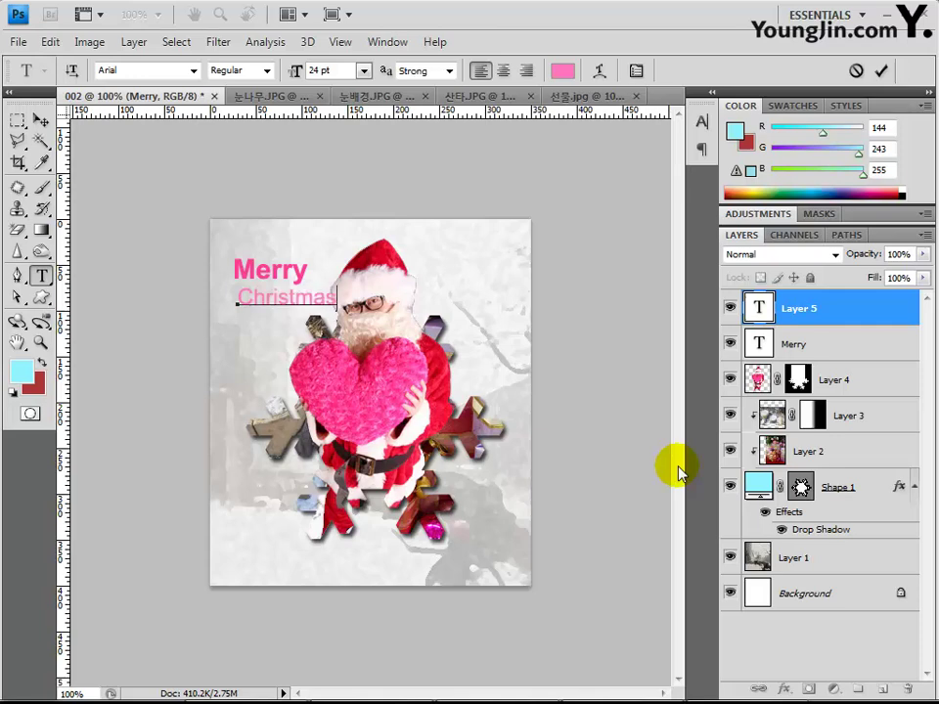
Step: Commit the "Christmas" text and nudge it about 4 px left to align with the left edge of "Merry"
left_click(815, 296)
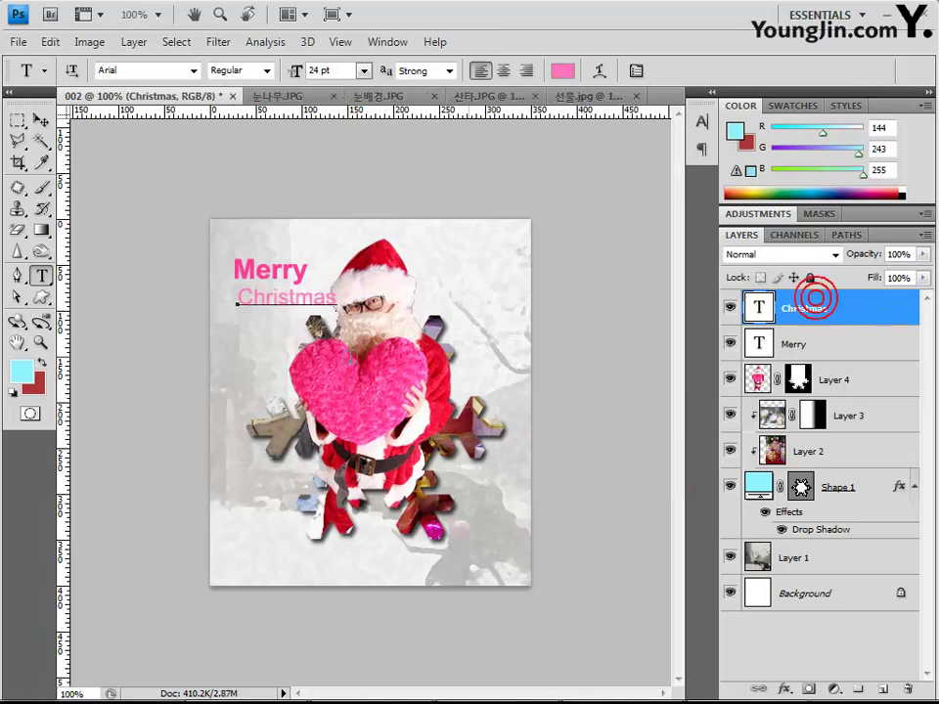
left_click(40, 120)
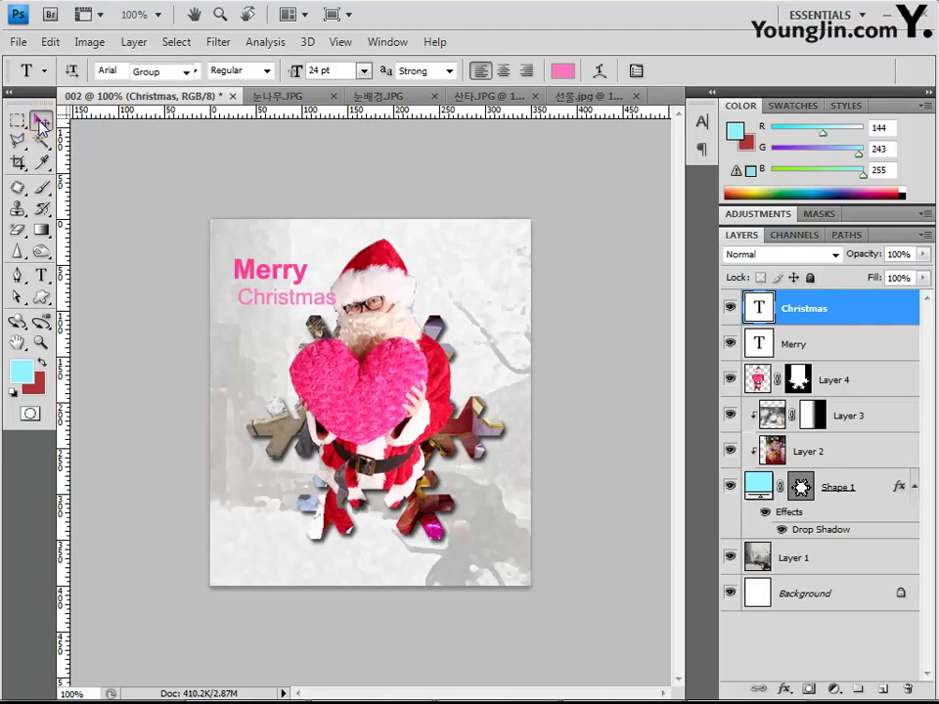
left_click(131, 354)
key("Left")
key("Left")
key("Left")
key("Left")
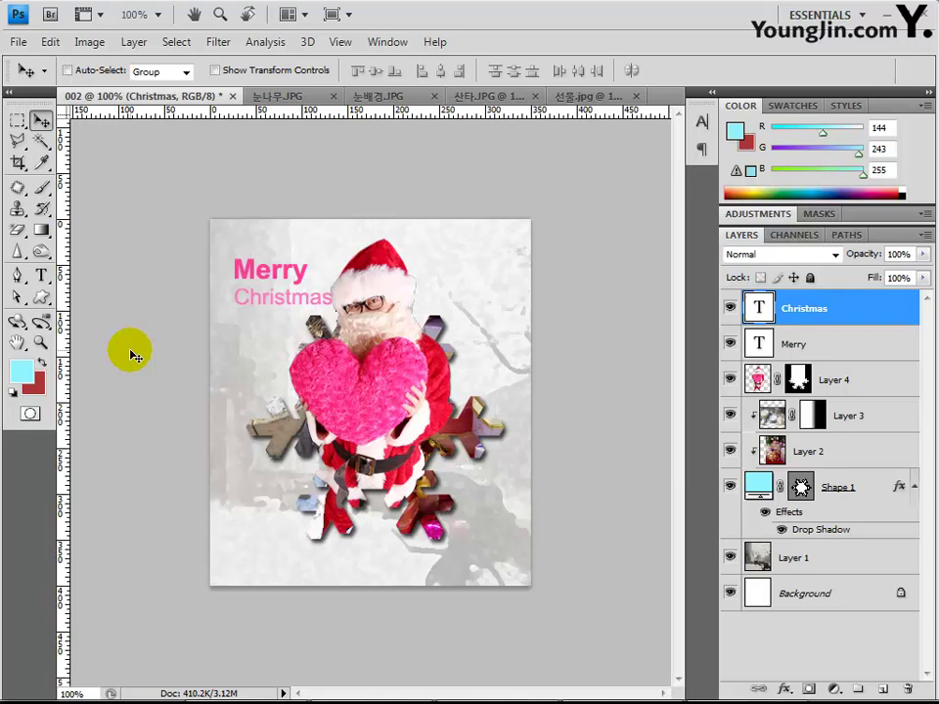
Step: Shift the "Merry" and "Christmas" text layers together about 8 px left and 4 px up
left_click(806, 345, "shift")
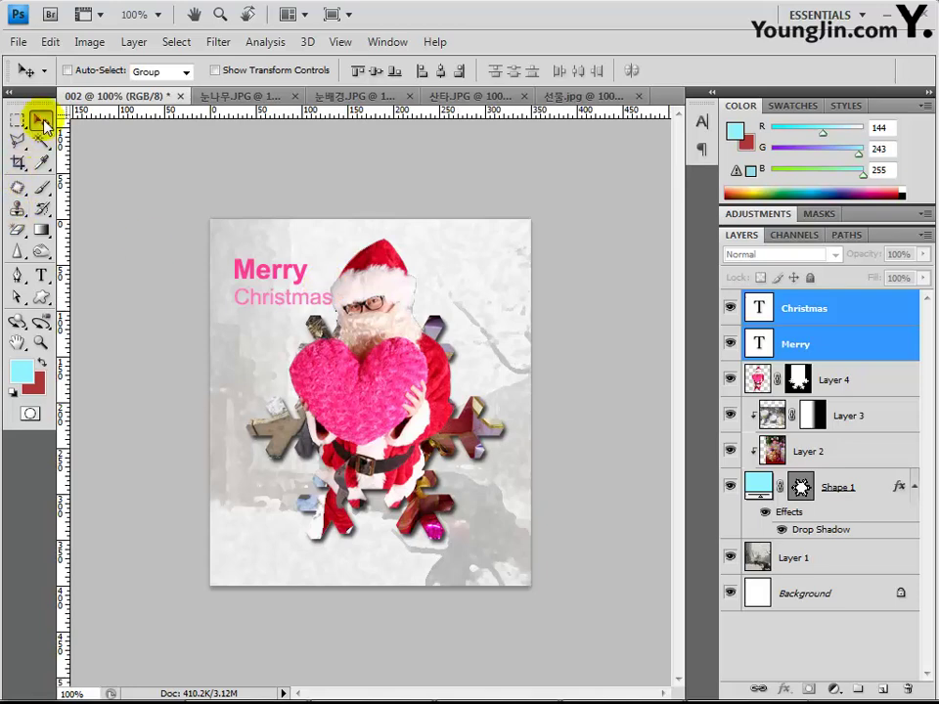
key("Left")
key("Left")
key("Left")
key("Left")
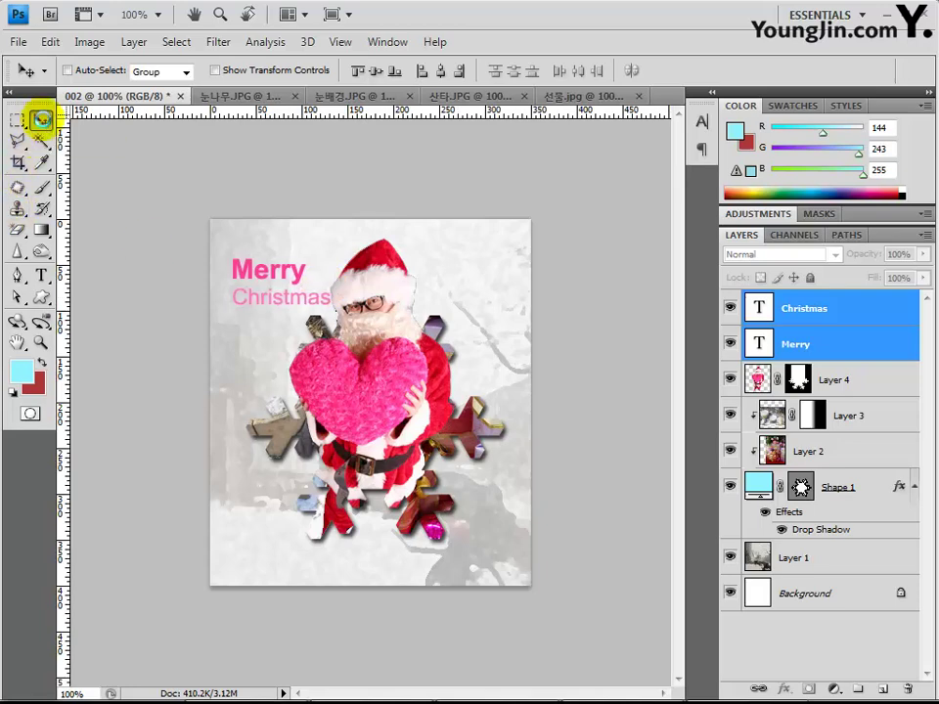
key("Left")
key("Left")
key("Left")
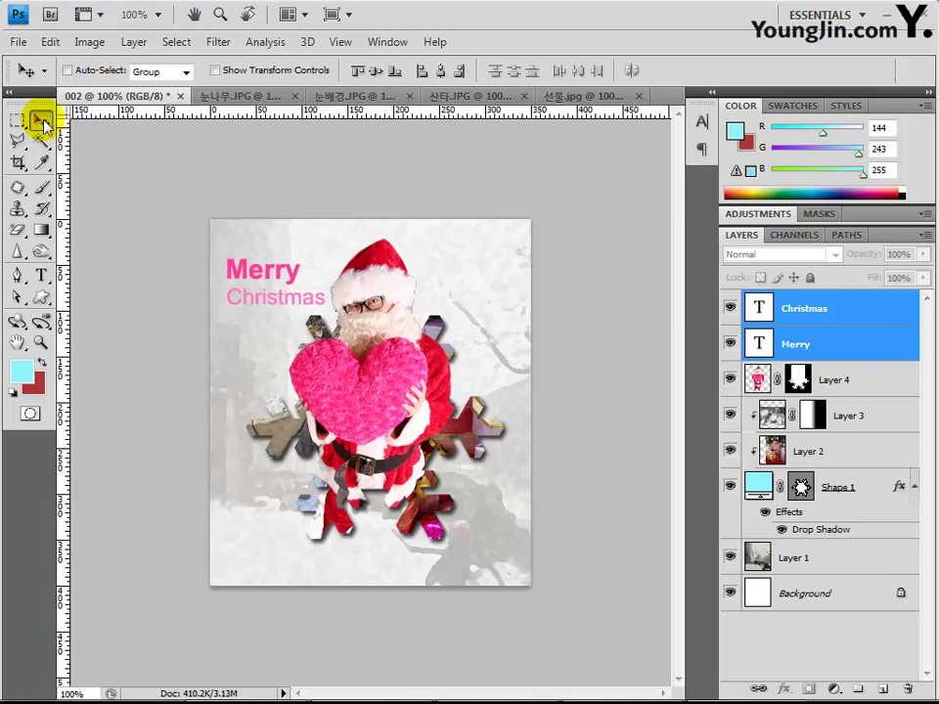
key("Up")
key("Up")
key("Up")
key("Up")
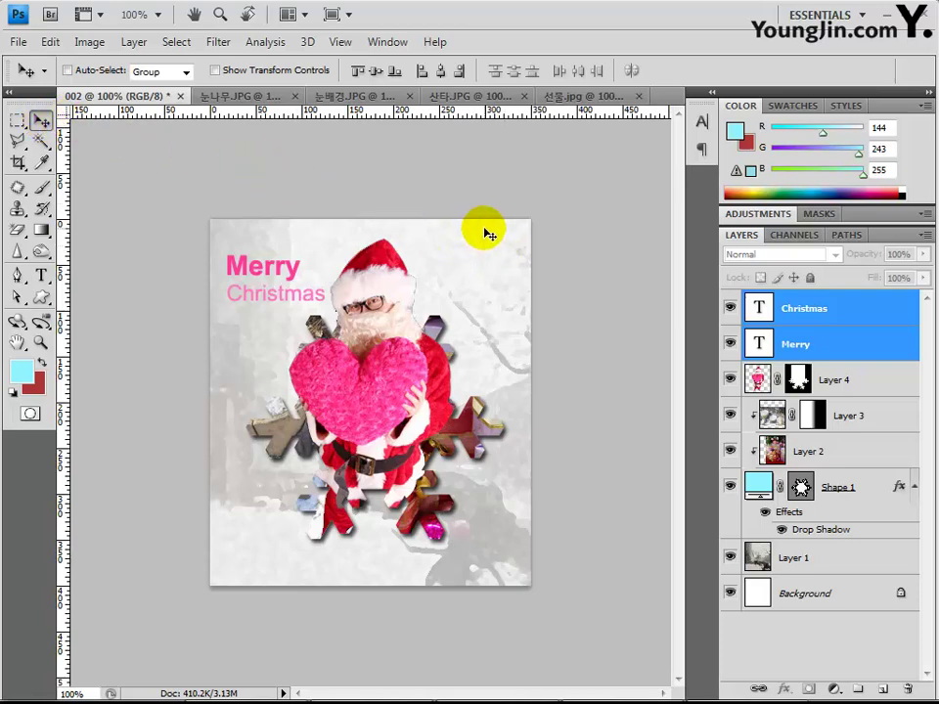
Step: Add a 2 px white (#ffffff) outside stroke to the "Christmas" text layer
left_click(800, 309)
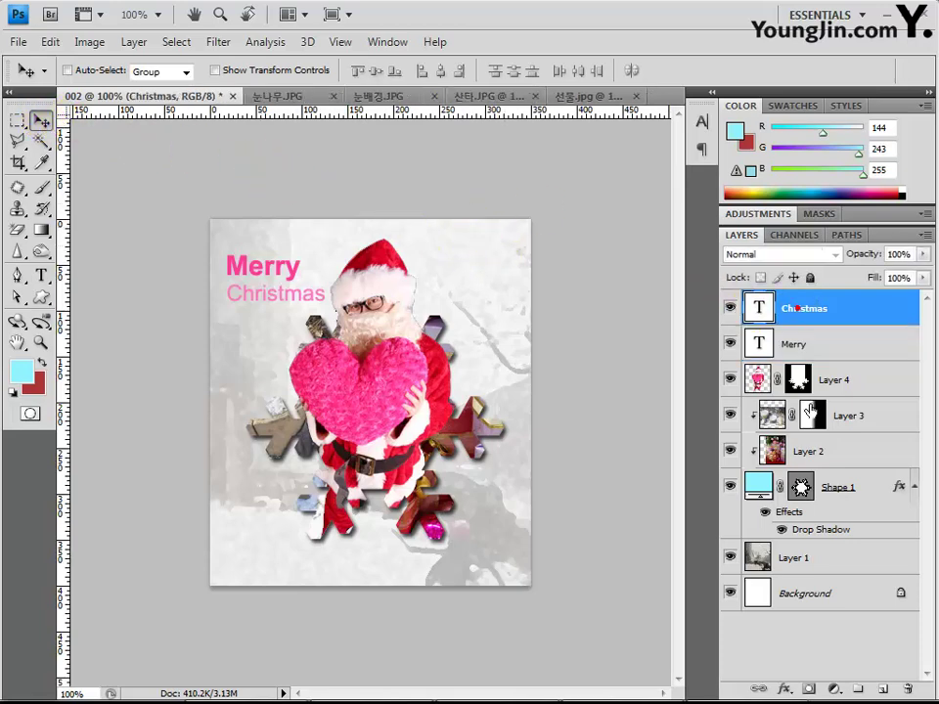
left_click(784, 689)
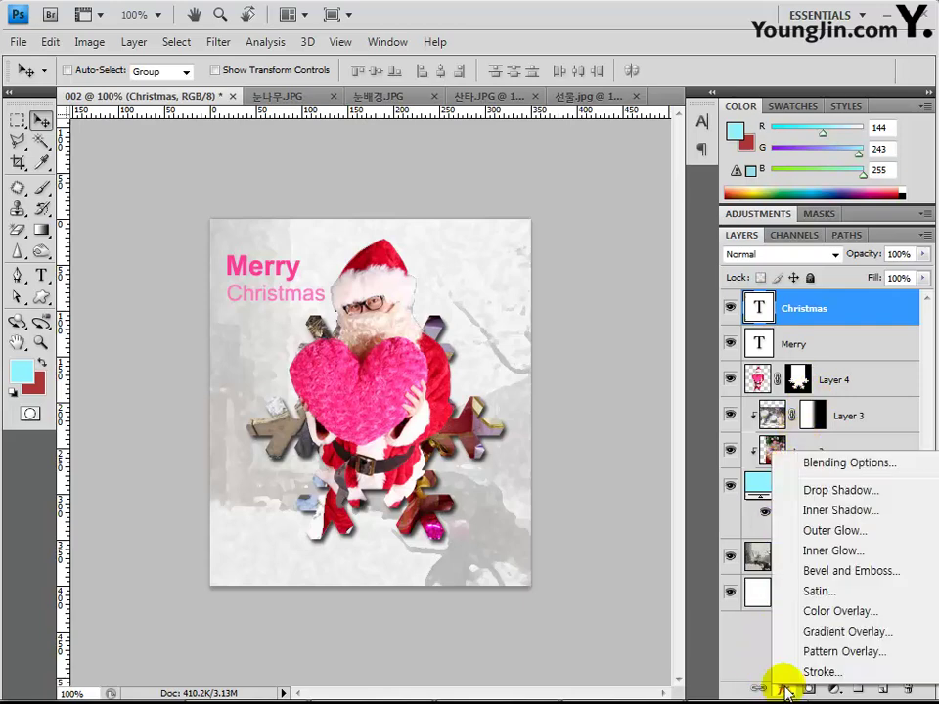
left_click(796, 673)
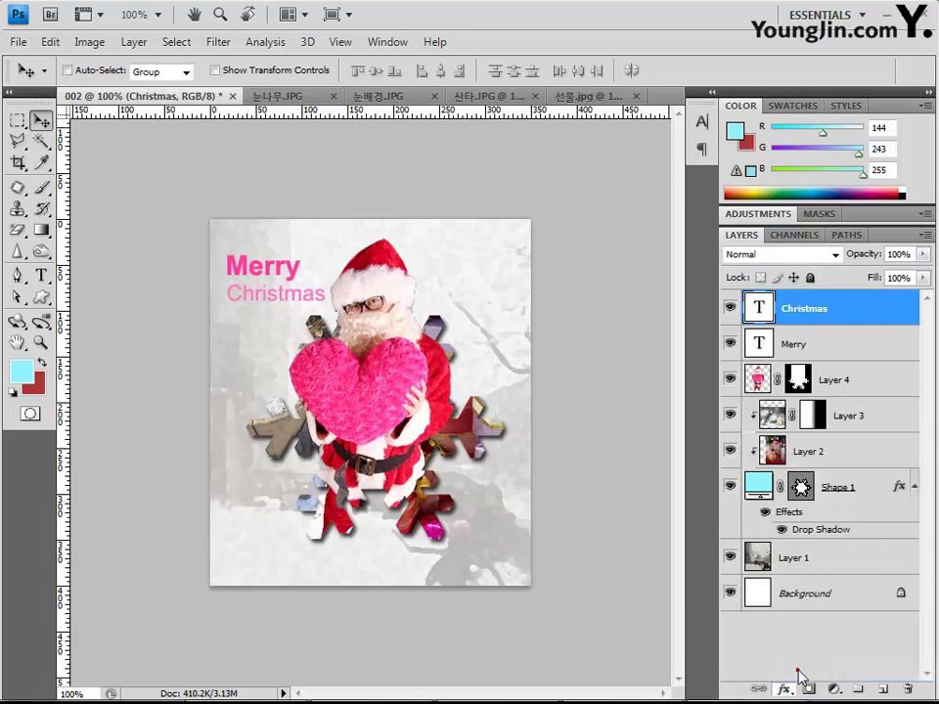
type("2")
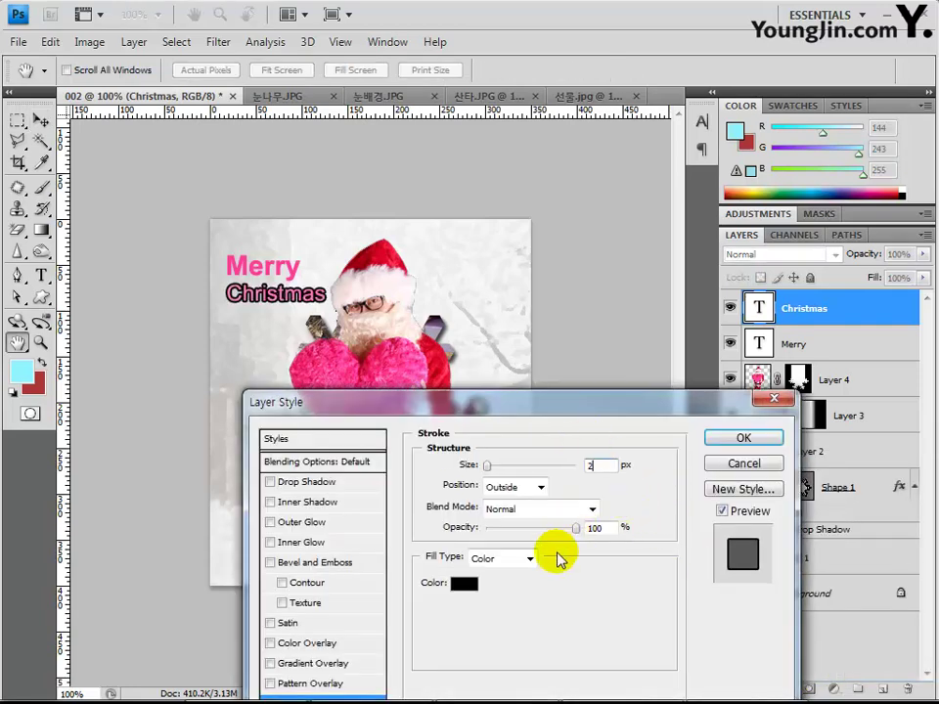
left_click(466, 587)
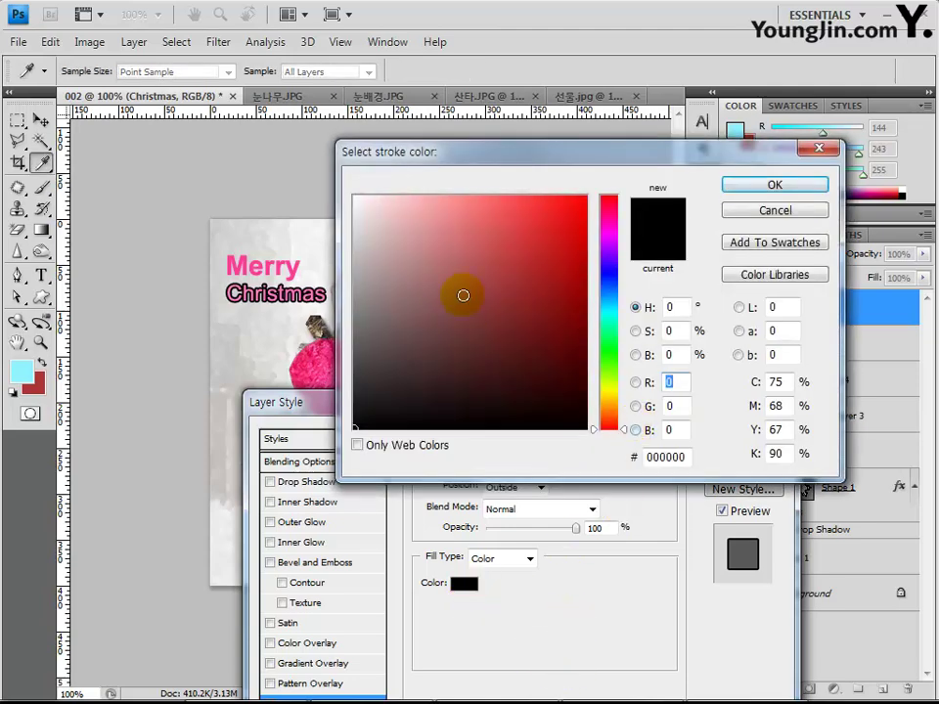
left_click_drag(462, 295, 354, 197)
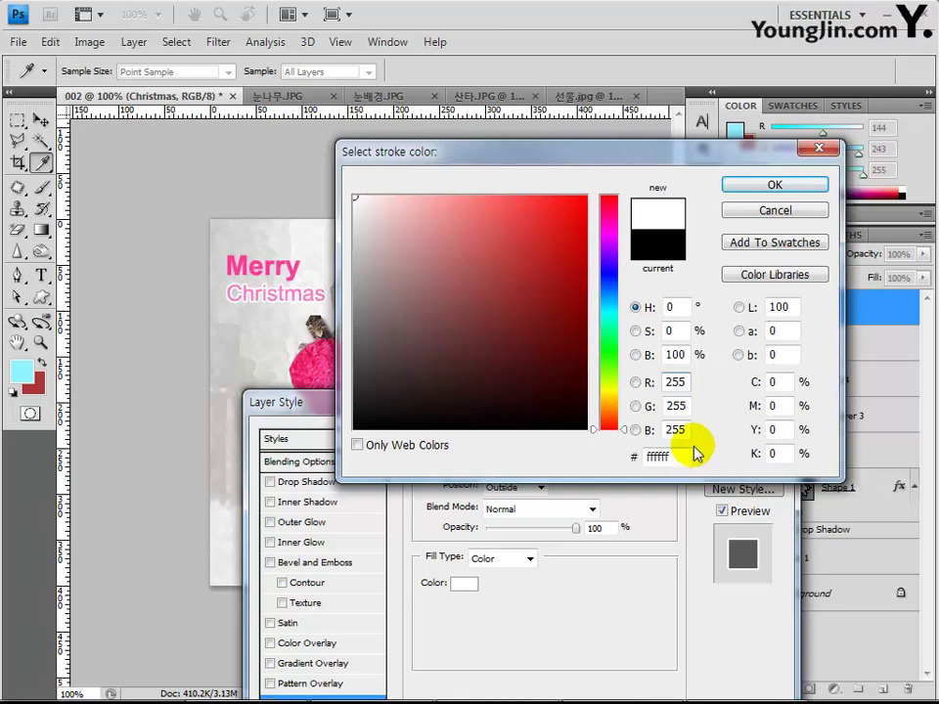
left_click(774, 185)
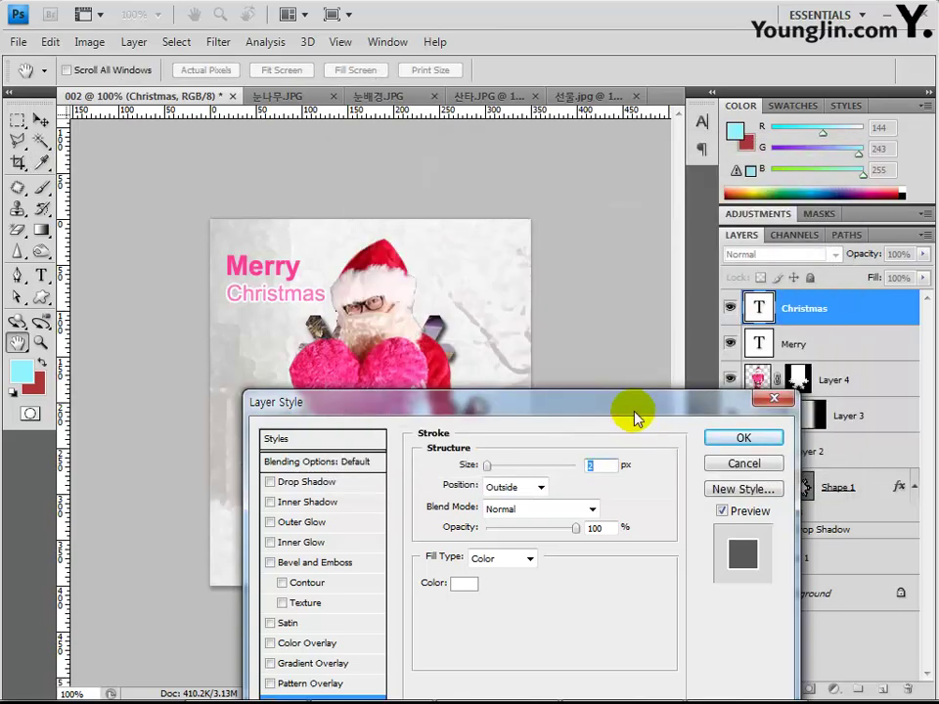
Step: Add a white (#ffffff) Outer Glow with a size of 20 px to the "Christmas" layer and apply the layer style
left_click_drag(633, 419, 703, 224)
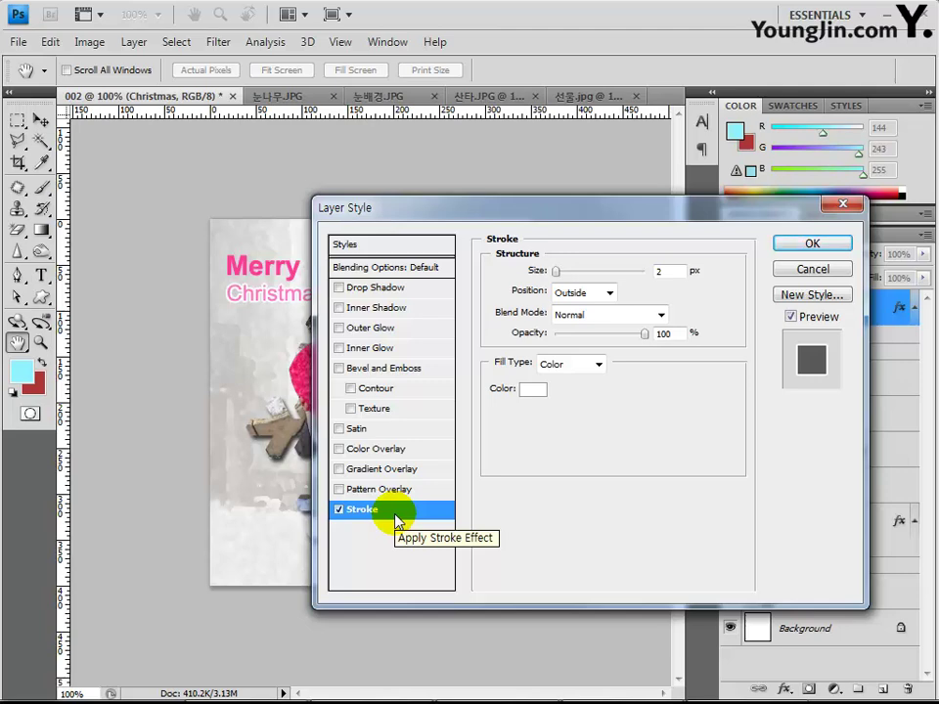
left_click(368, 332)
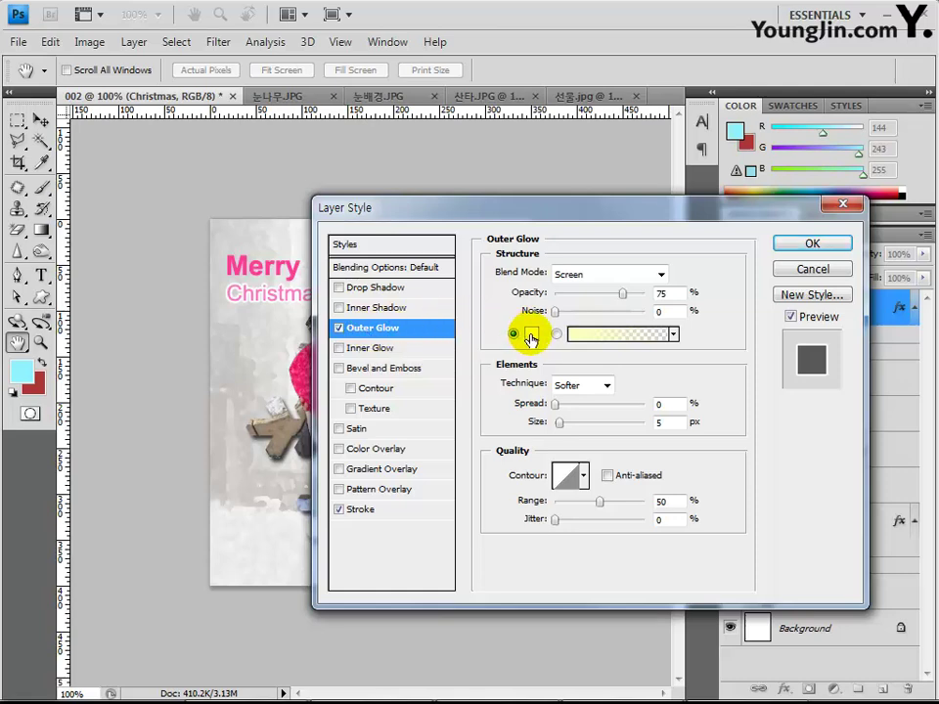
left_click(530, 338)
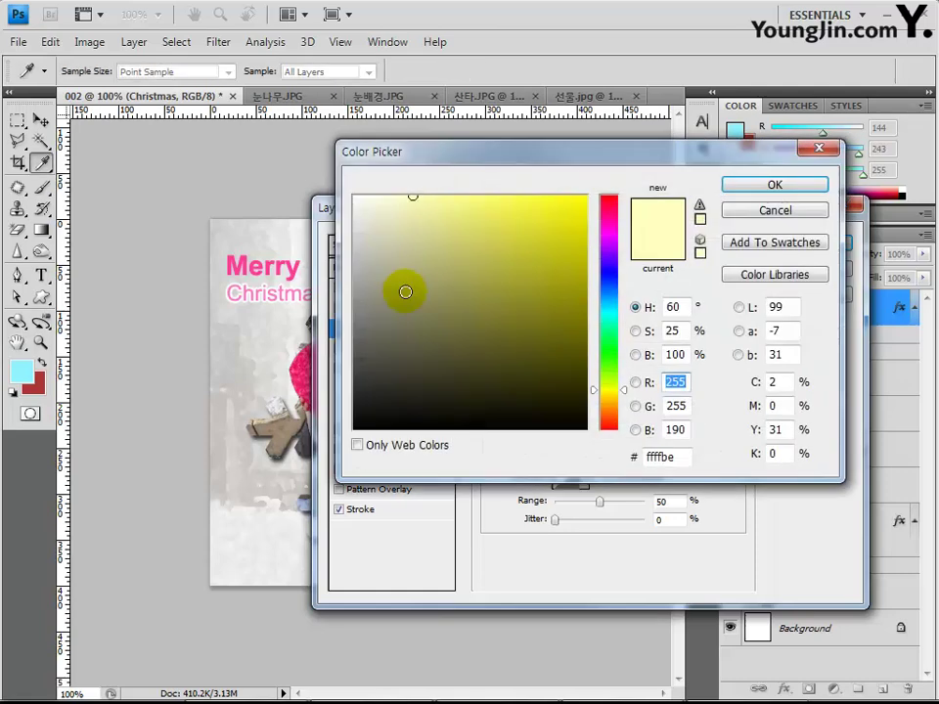
left_click_drag(405, 291, 289, 119)
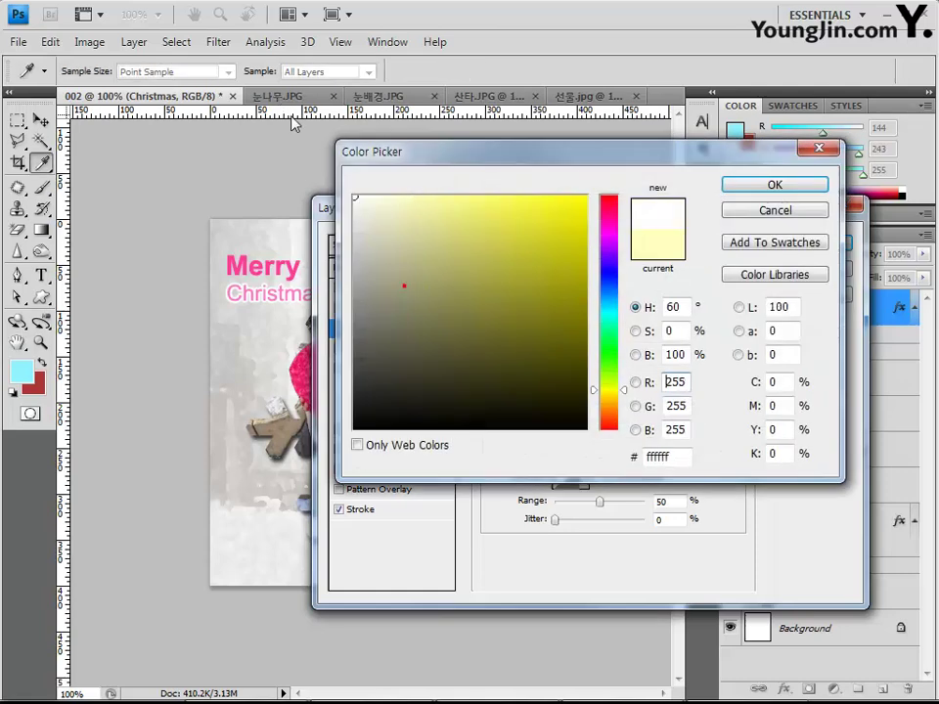
left_click(778, 187)
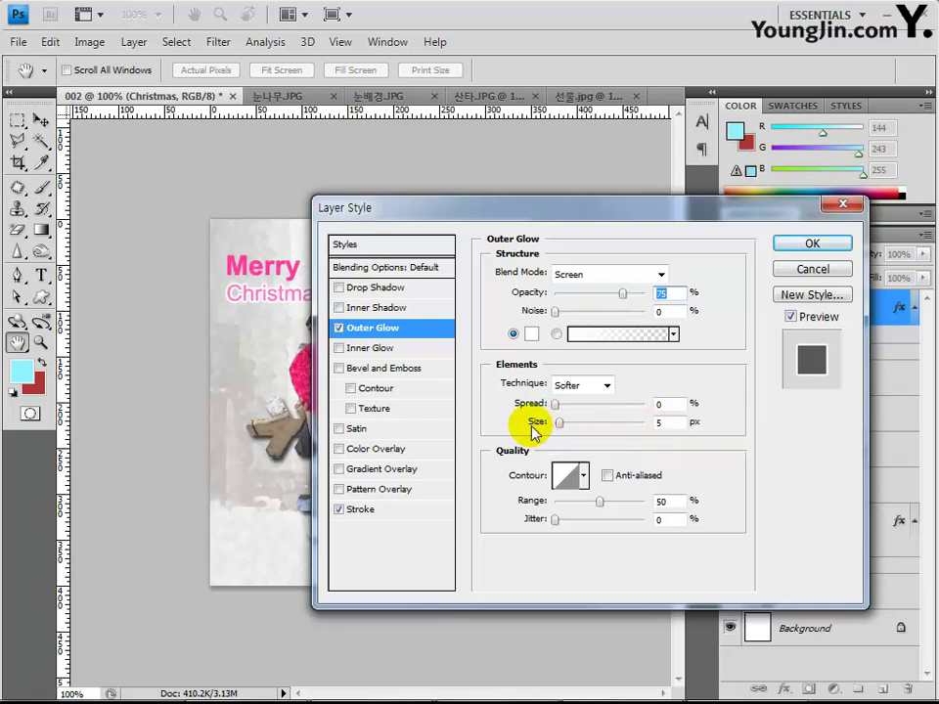
double_click(661, 422)
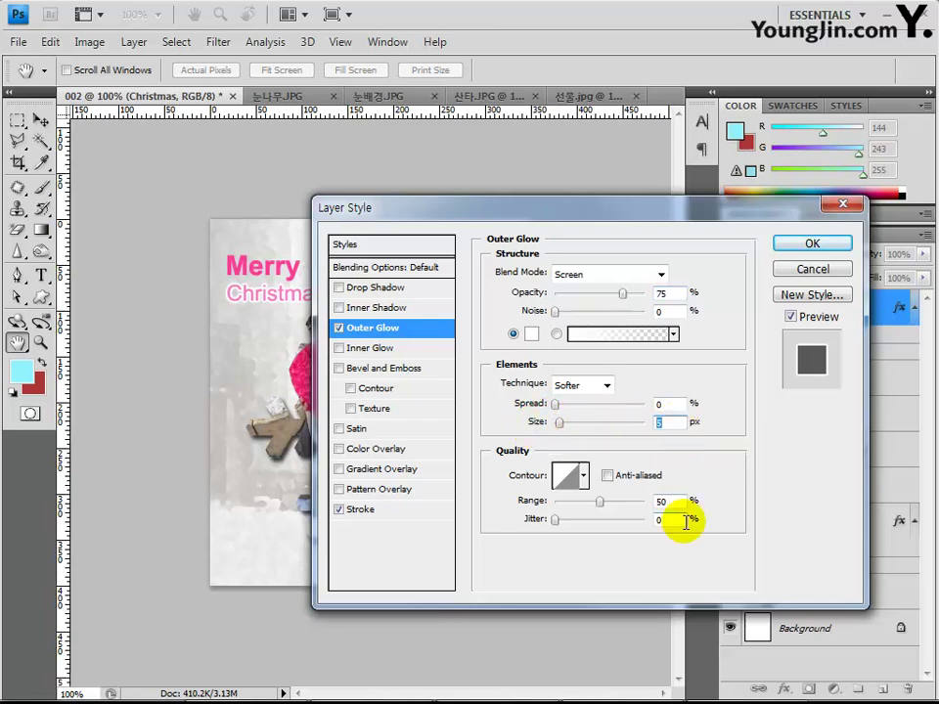
type("20")
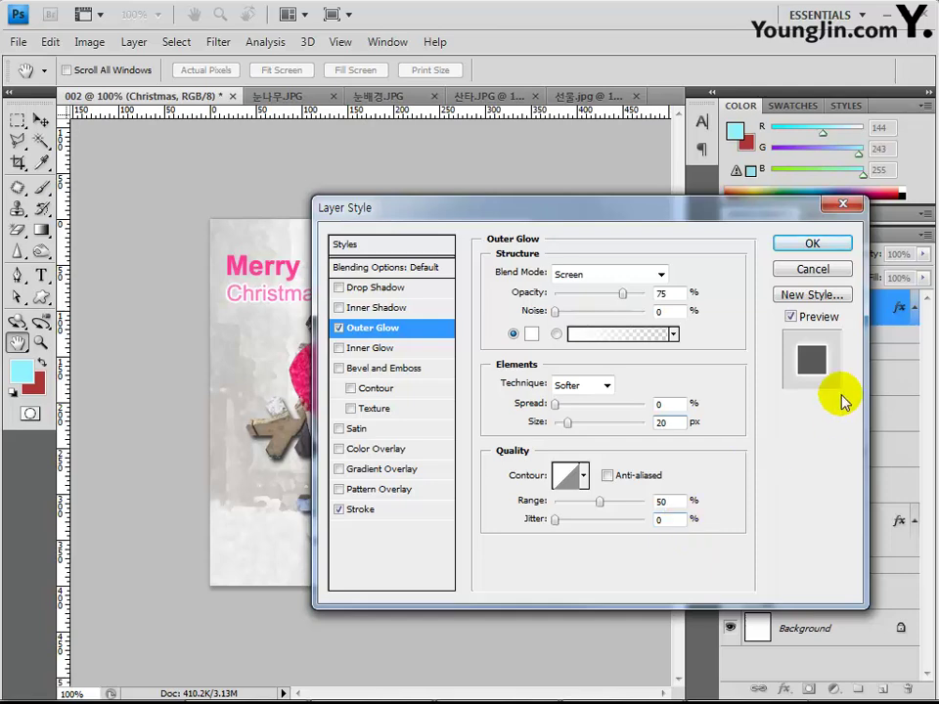
left_click(813, 244)
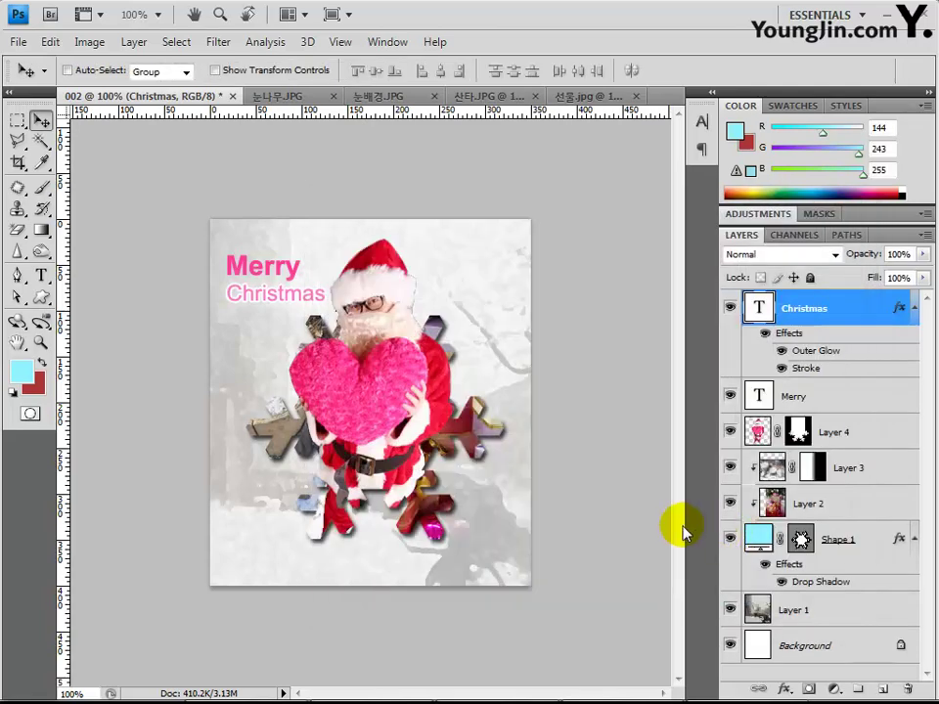
Step: Copy the Outer Glow and Stroke layer style from "Christmas" onto the "Merry" text layer
left_click(851, 317)
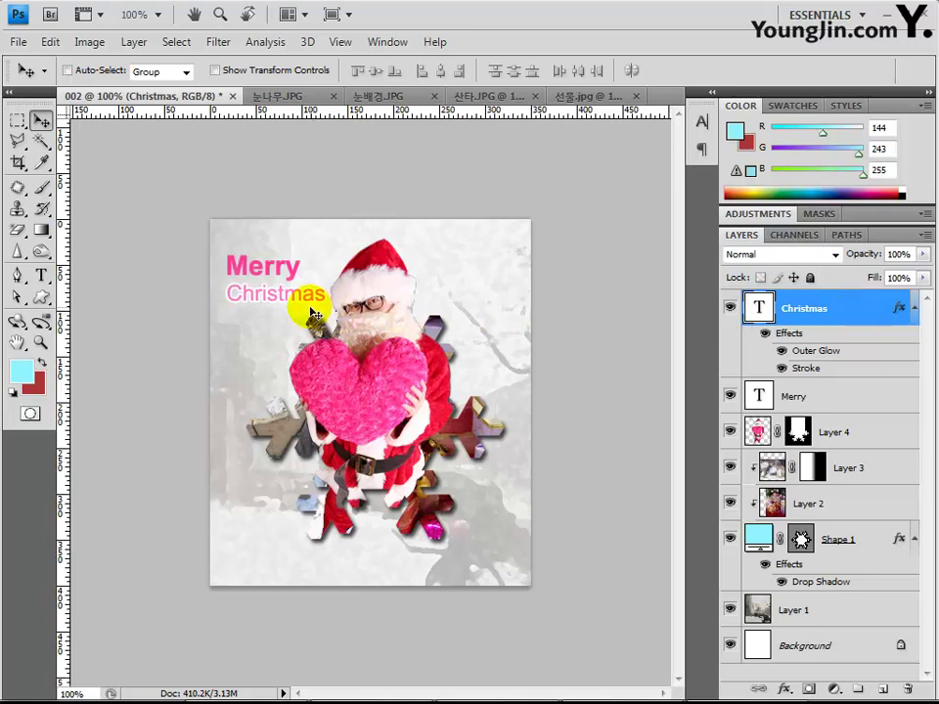
left_click(797, 401)
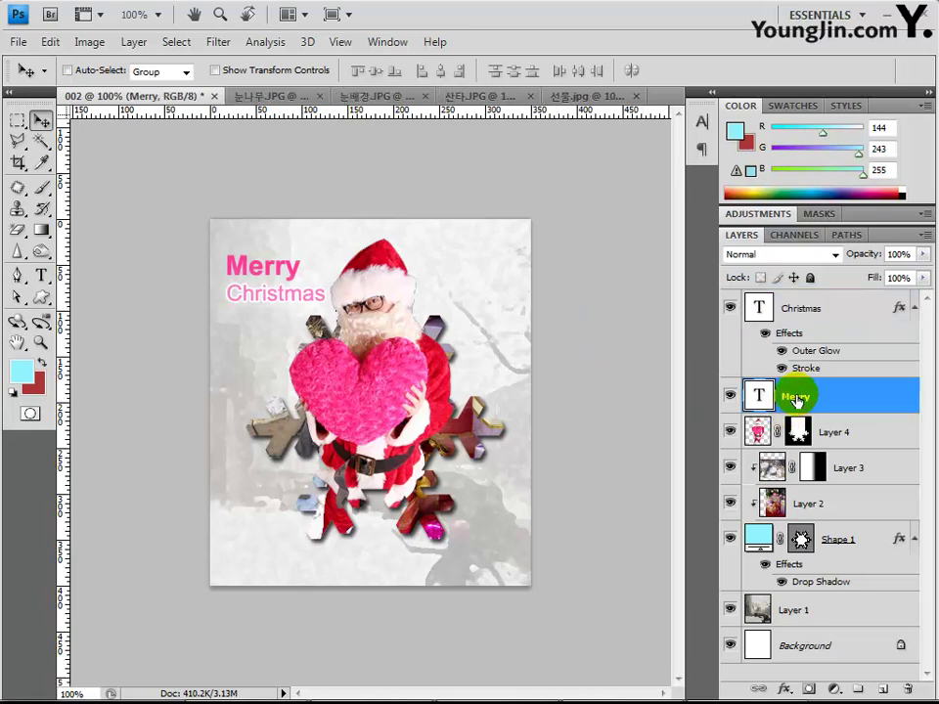
left_click_drag(797, 400, 798, 401)
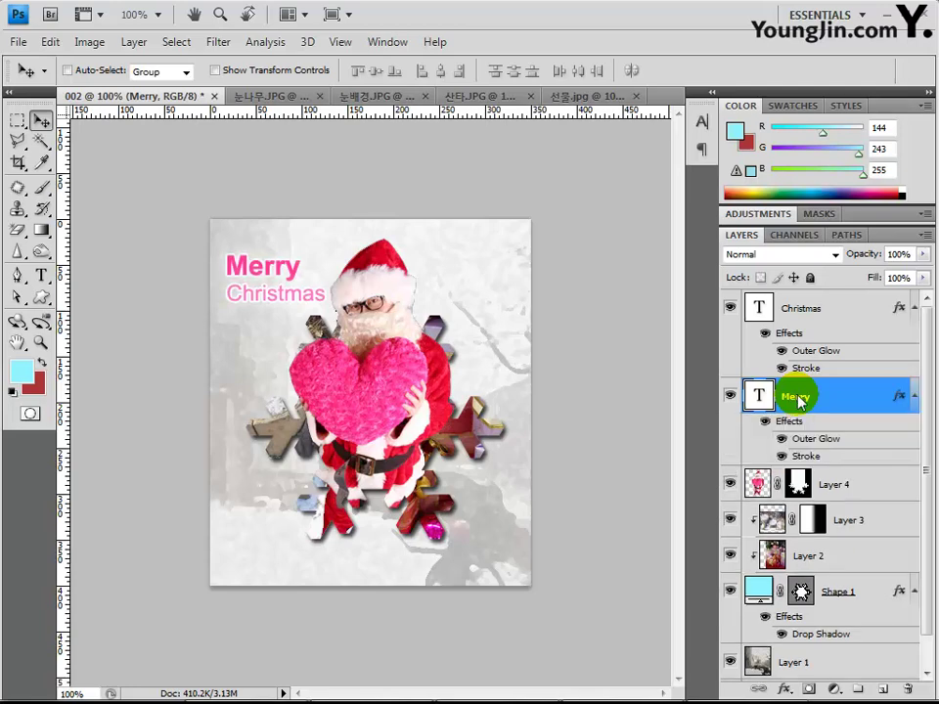